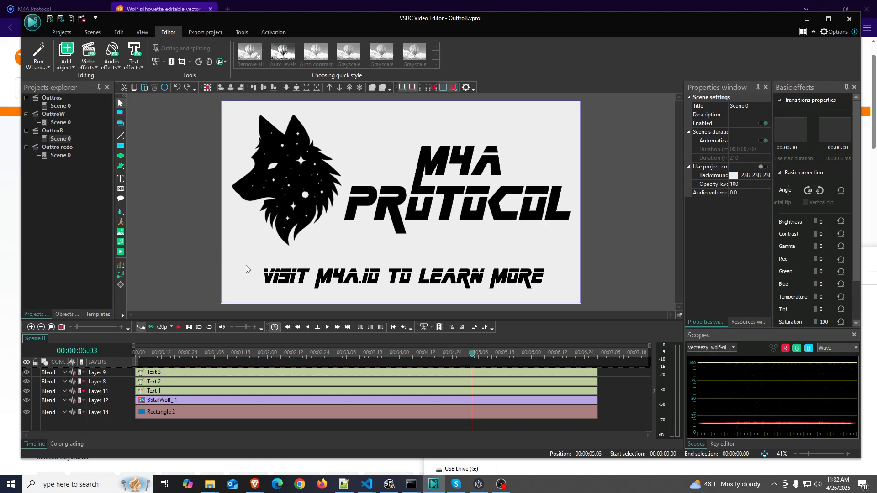
Open the downloaded wolf silhouette zip archive from the browser's download history and dismiss the license reminder
left_click(1, 238)
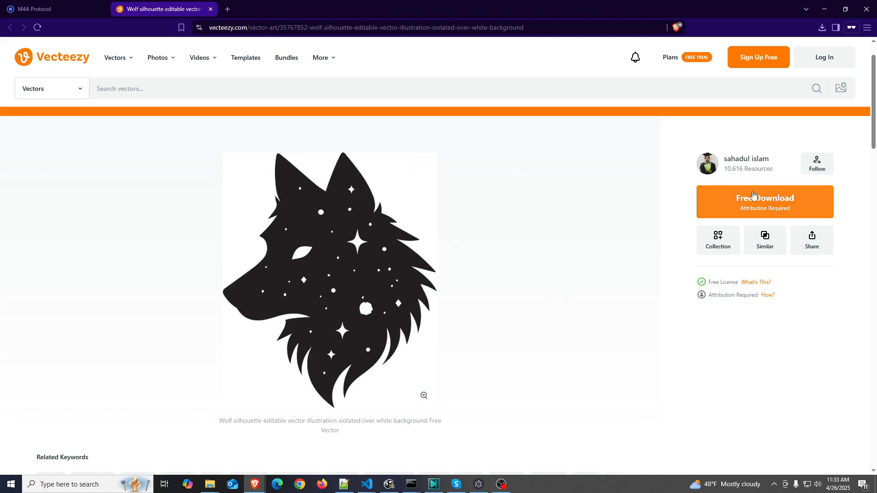
left_click(209, 484)
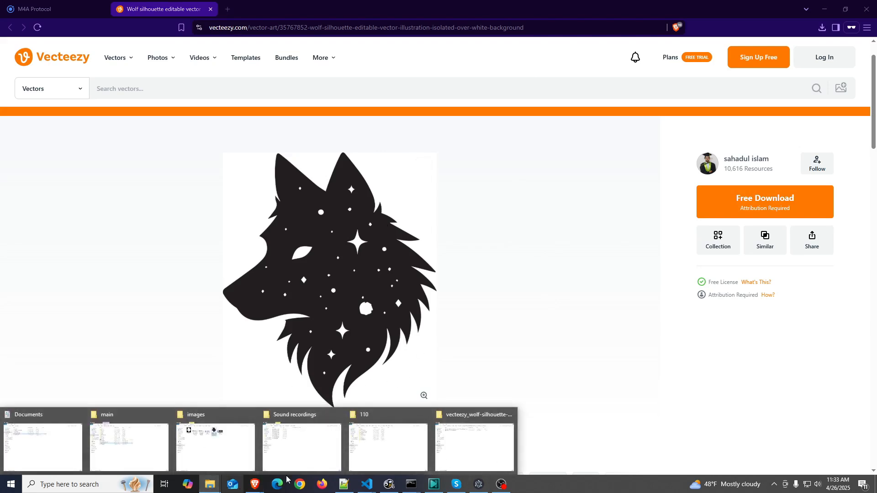
left_click(822, 28)
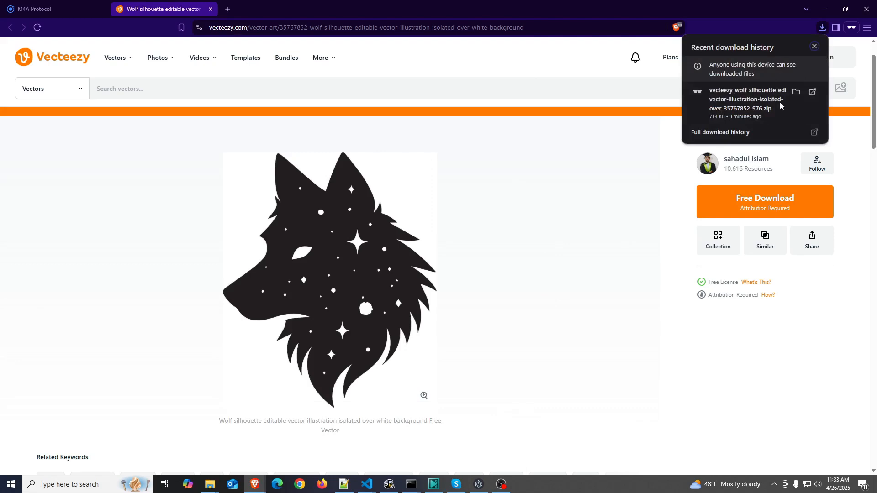
left_click(812, 92)
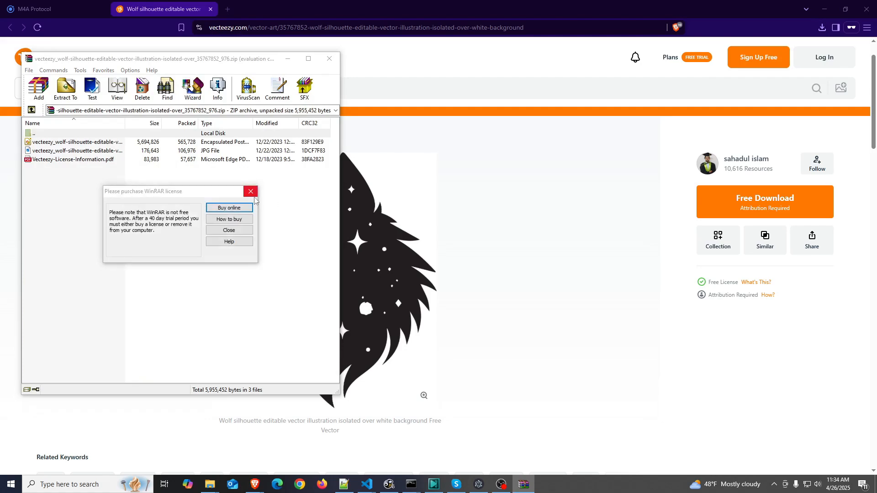
key("Escape")
Open the Vecteezy license information PDF from the archive and read the attribution requirement
left_click(90, 161)
double_click(91, 161)
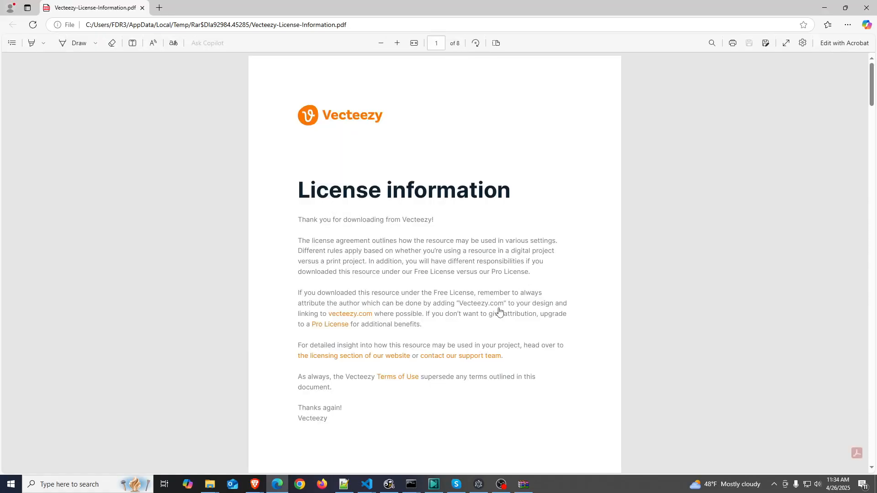
left_click_drag(433, 303, 508, 303)
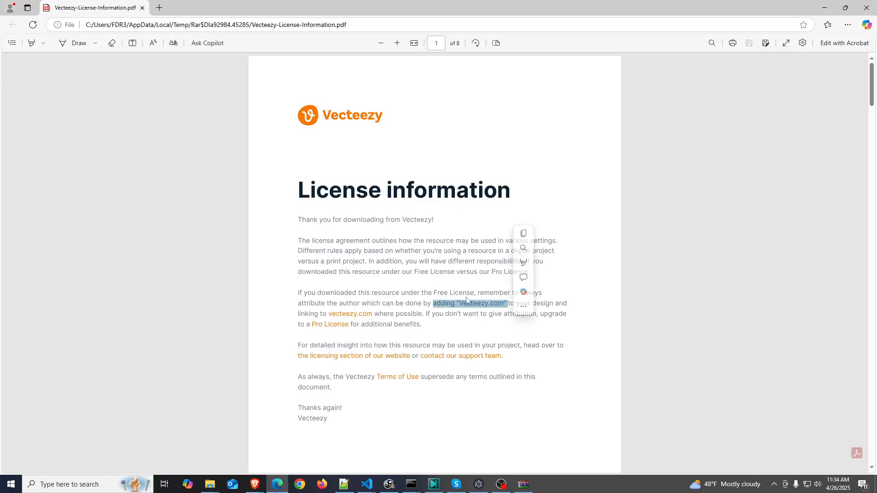
left_click(456, 301)
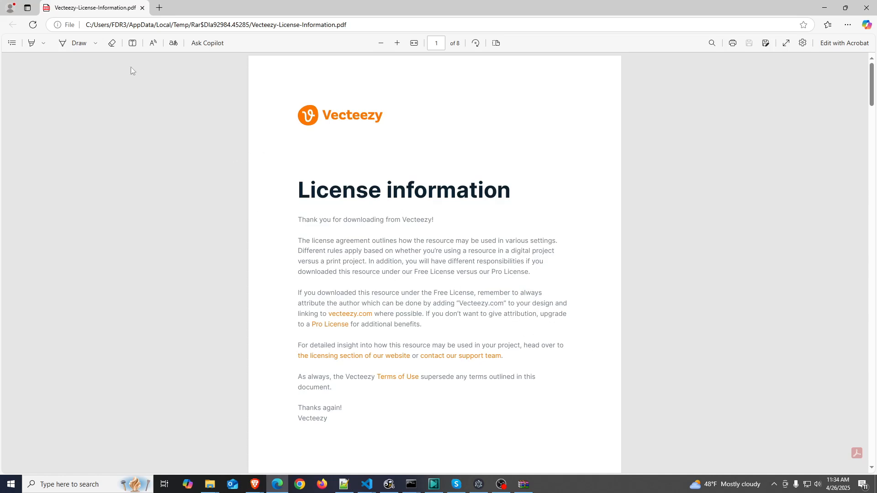
left_click(824, 8)
left_click(613, 262)
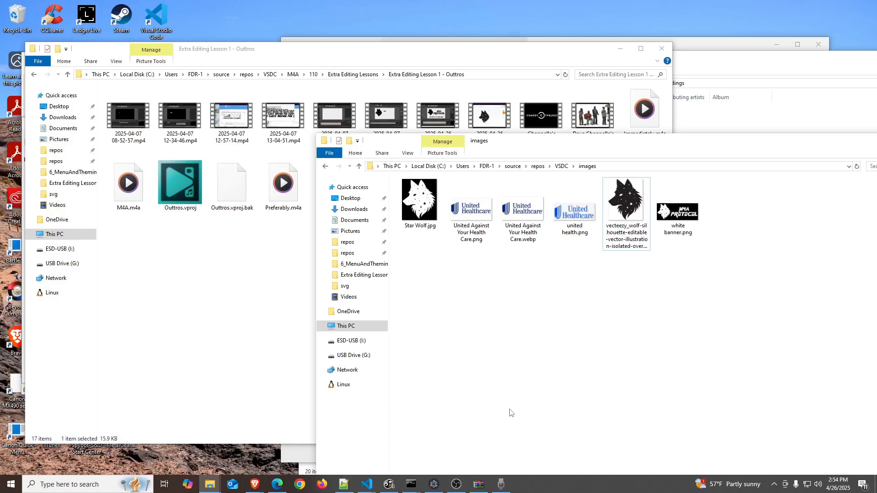
Open the wolf silhouette JPG image in Paint
right_click(622, 203)
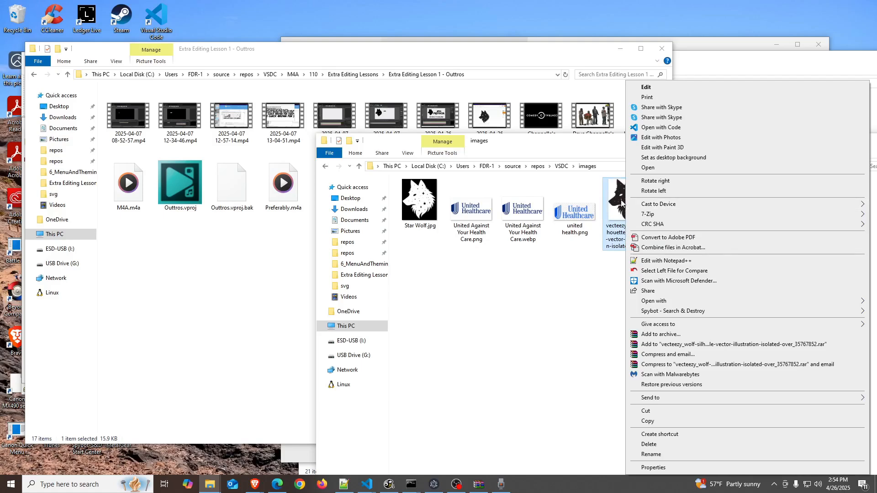
mouse_move(666, 302)
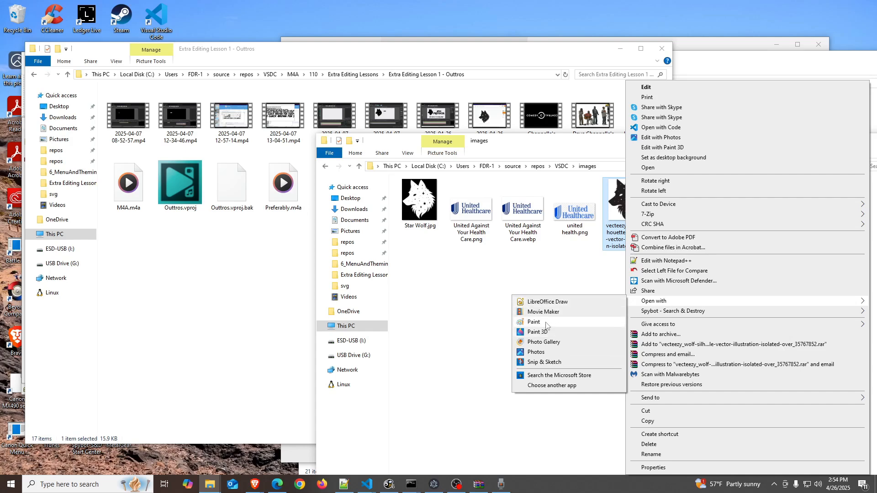
left_click(546, 325)
Fill the wolf silhouette with solid black using the Fill tool
scroll(558, 301, "down", 6)
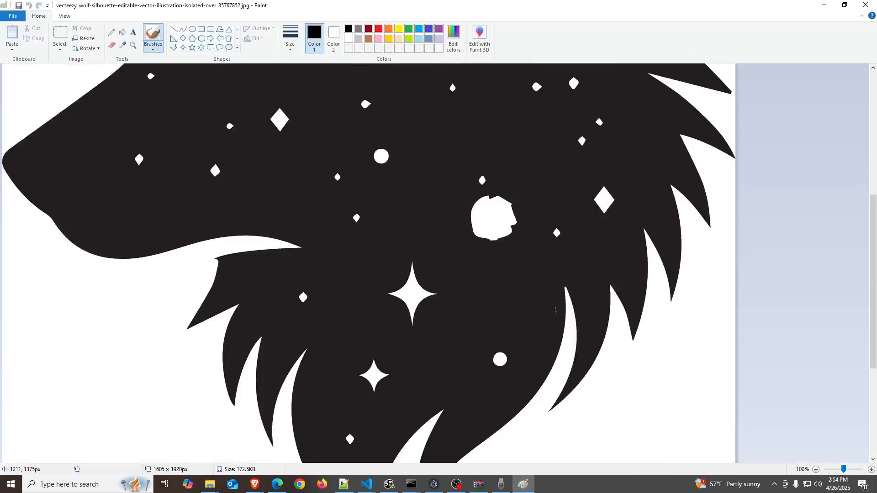
scroll(550, 308, "up", 6)
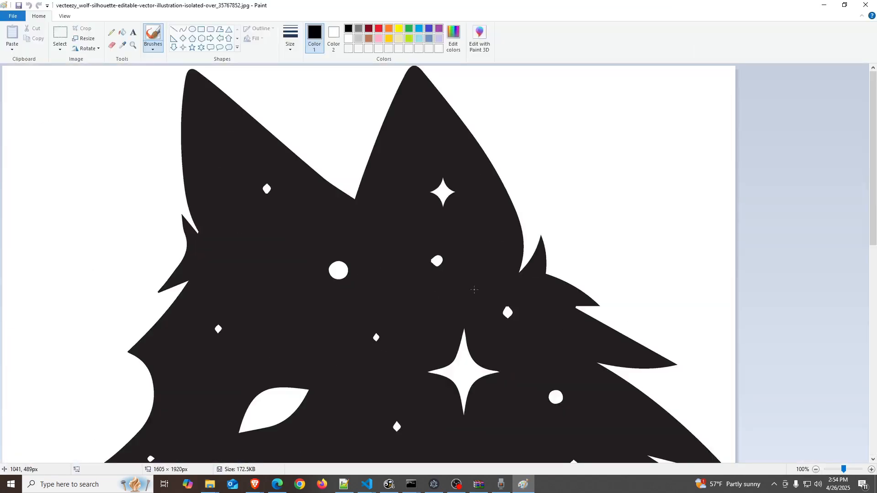
left_click(454, 32)
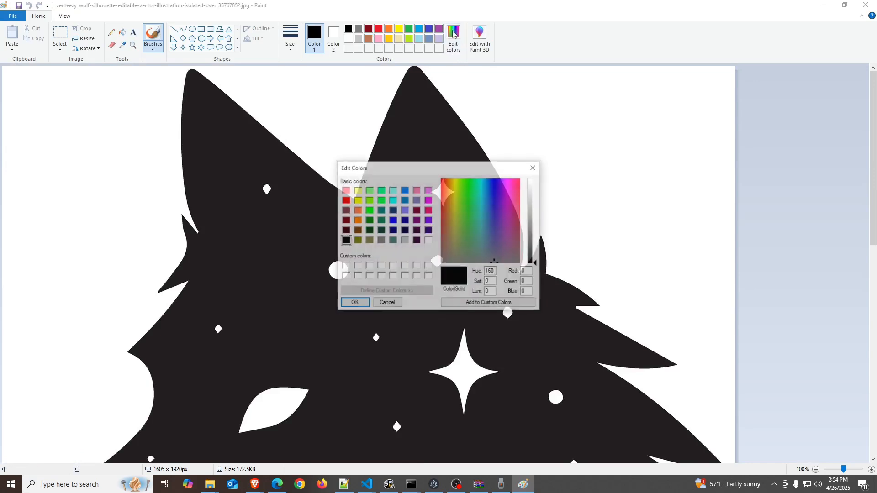
left_click(533, 167)
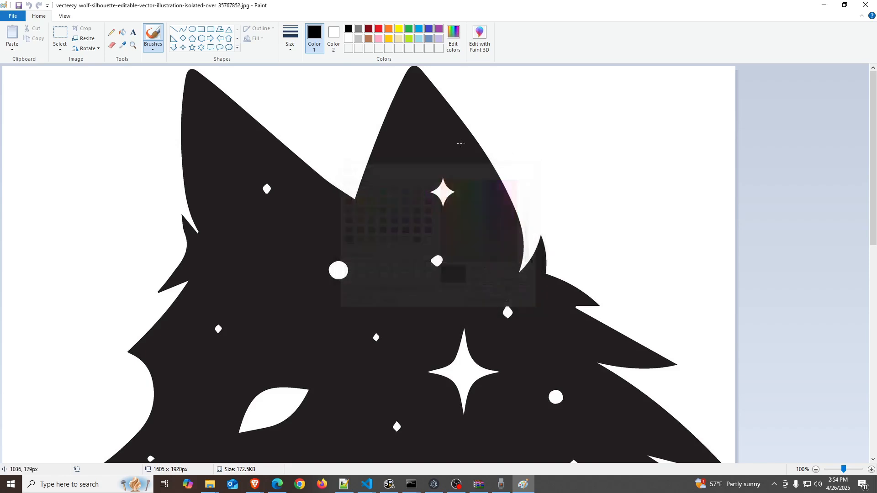
left_click(122, 32)
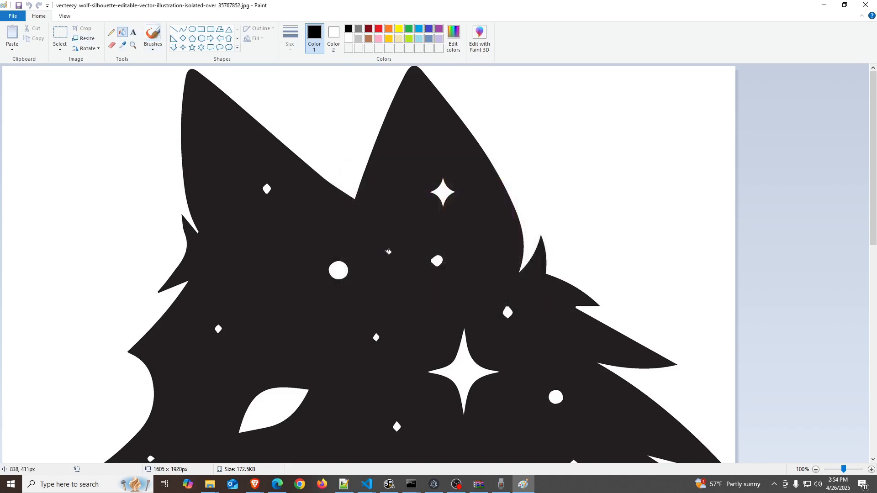
left_click(388, 252)
key("ctrl+z")
key("ctrl+y")
key("ctrl+z")
key("ctrl+y")
key("ctrl+z")
key("ctrl+y")
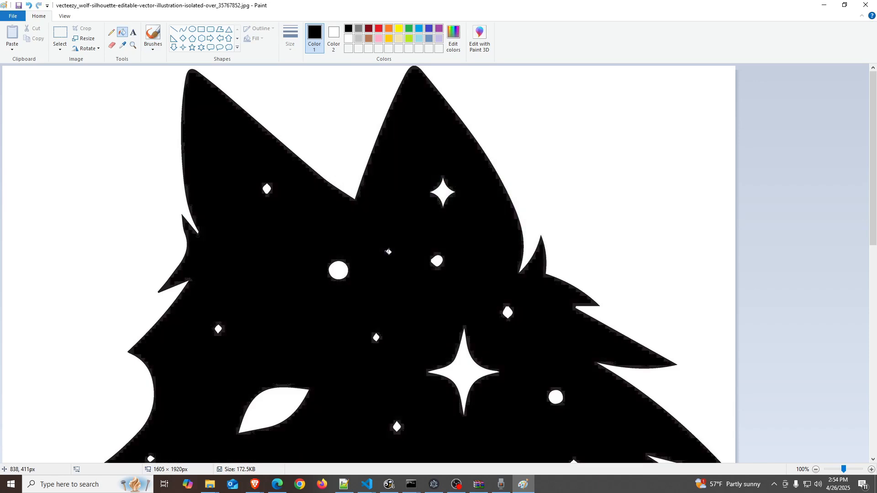
Save the edited image and close Paint
left_click(17, 6)
left_click(865, 5)
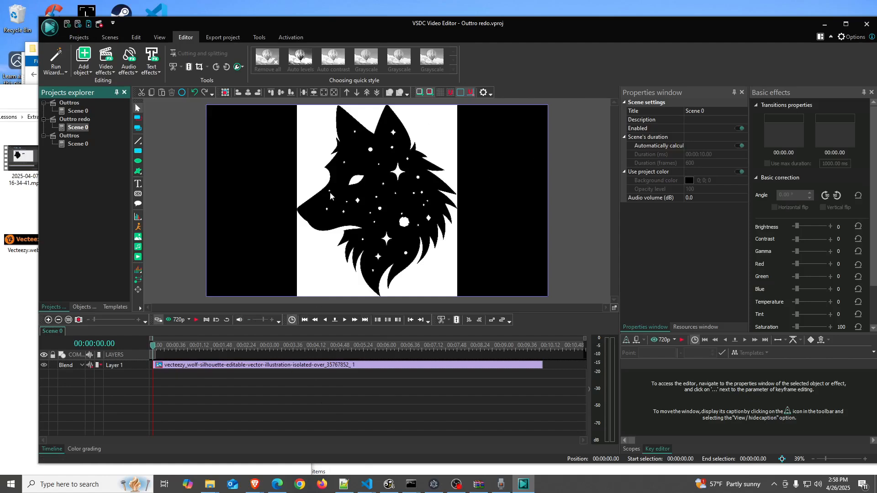
Open the wolf image object and apply the Background remover transparency effect to it
double_click(201, 364)
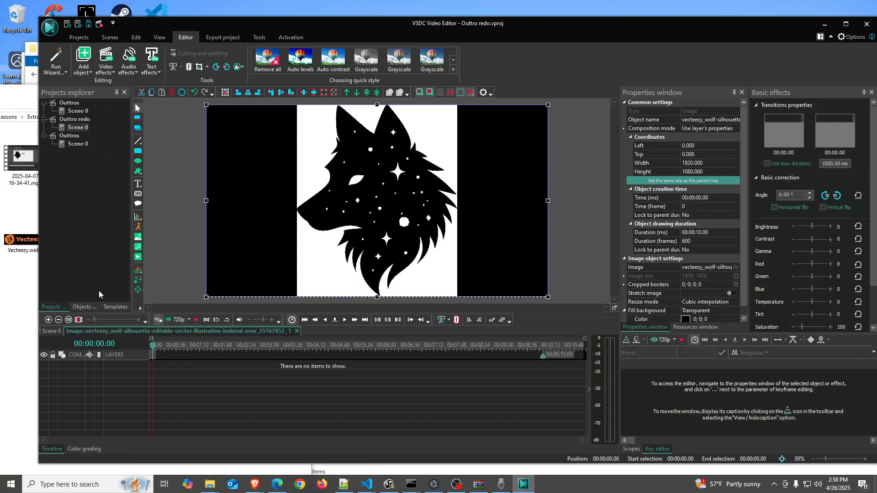
left_click(114, 307)
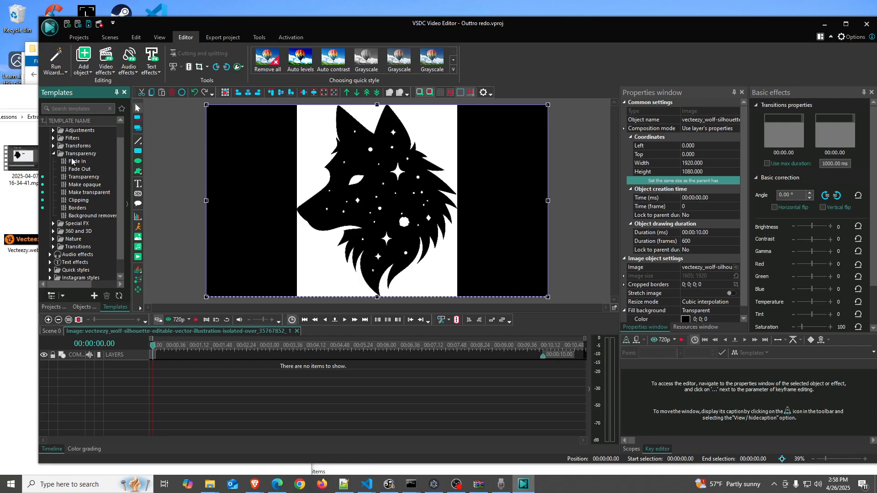
left_click_drag(93, 216, 182, 366)
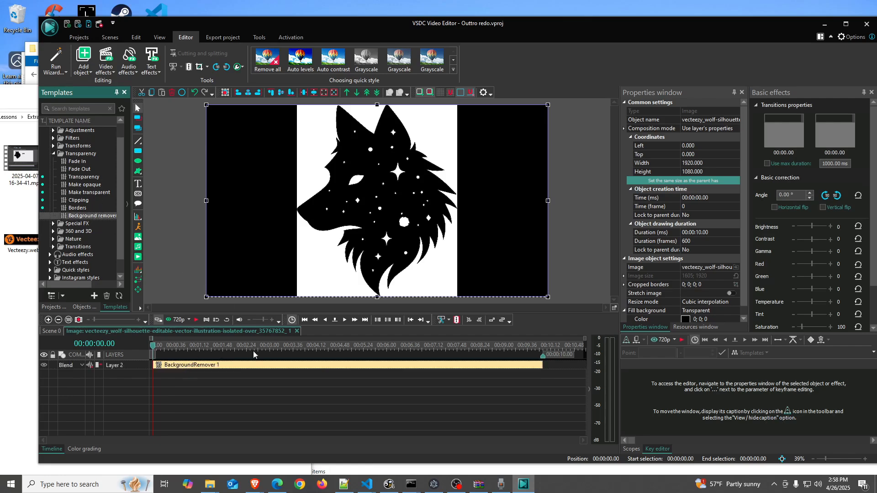
Set the background remover mode to By YUV chromakey color and sample the image's white background as the chromakey color
double_click(440, 369)
left_click(717, 242)
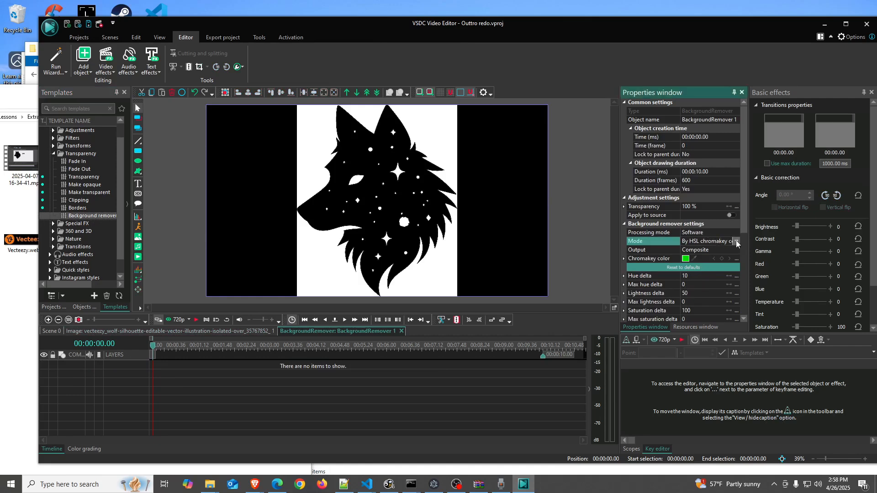
left_click(735, 241)
left_click(703, 255)
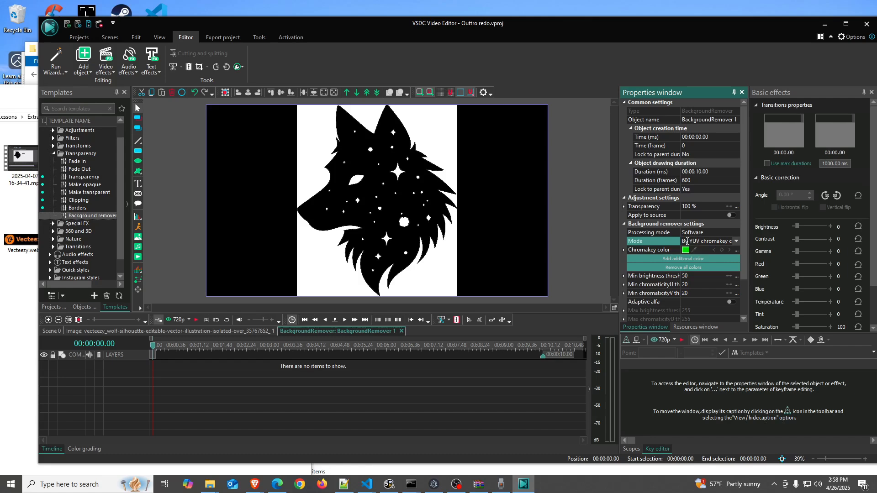
left_click(694, 250)
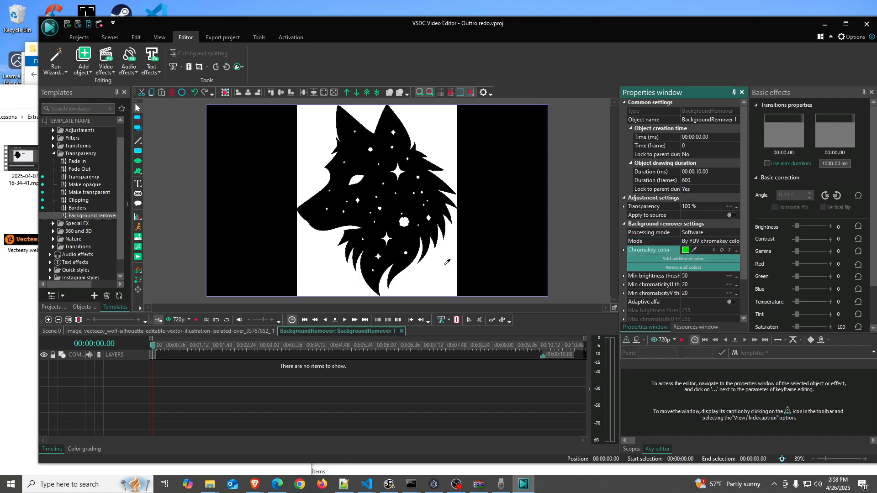
left_click(445, 264)
Set the minimum brightness threshold to 200 and the minimum chromaticity U and V thresholds to 50
left_click(635, 274)
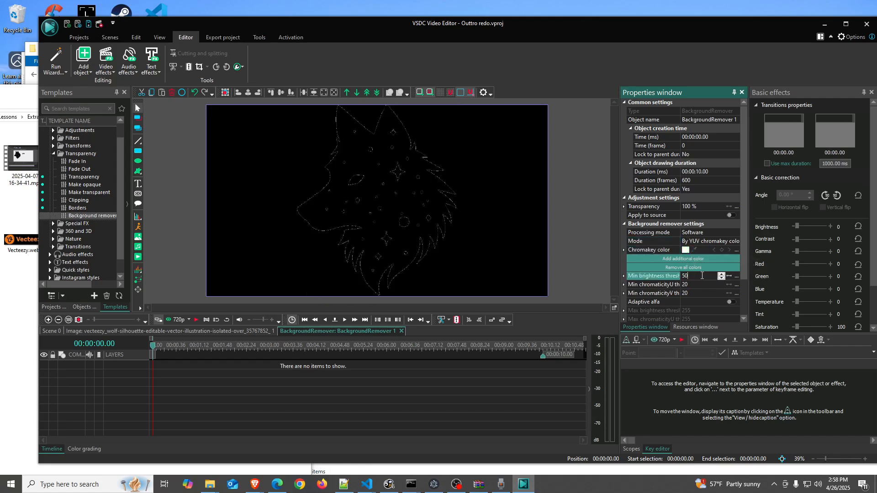
type("200")
left_click(702, 284)
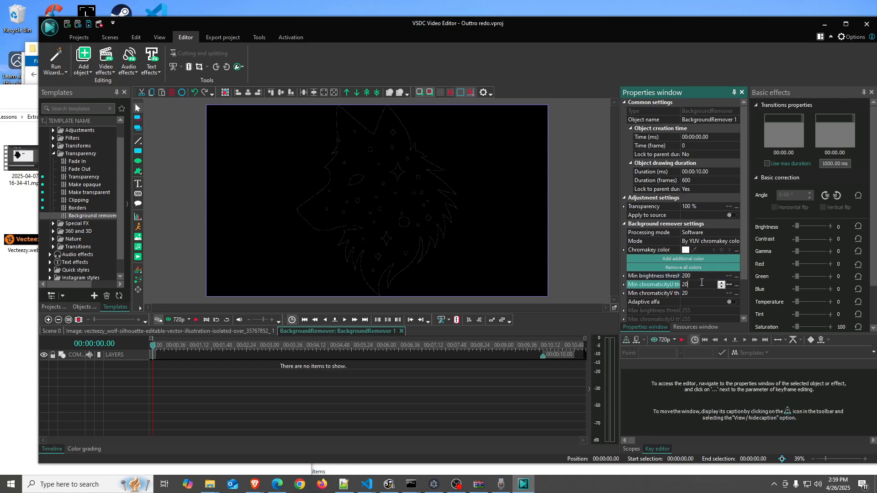
type("50")
left_click(699, 293)
type("50")
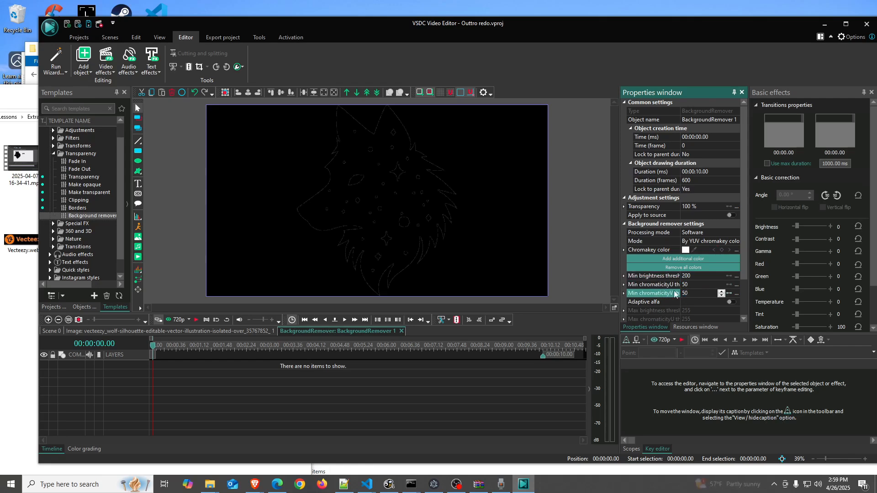
Set the Outtro redo project's background color to #eeeeee
left_click(269, 174)
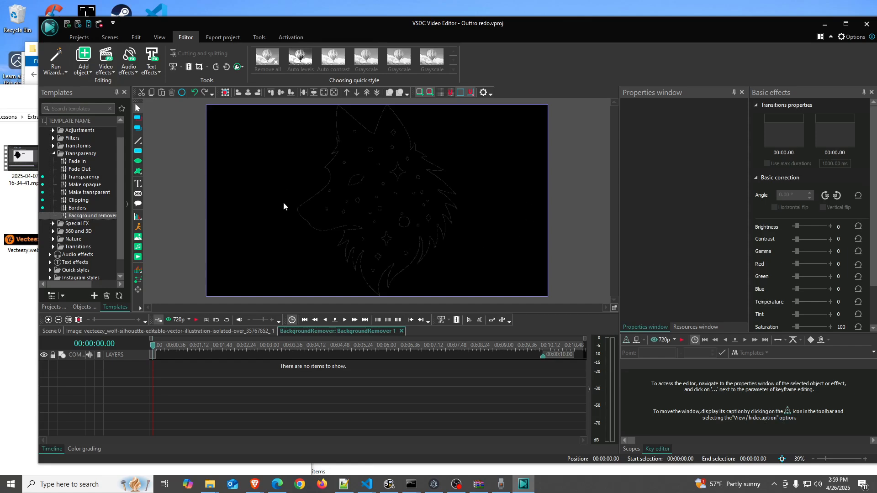
left_click(54, 307)
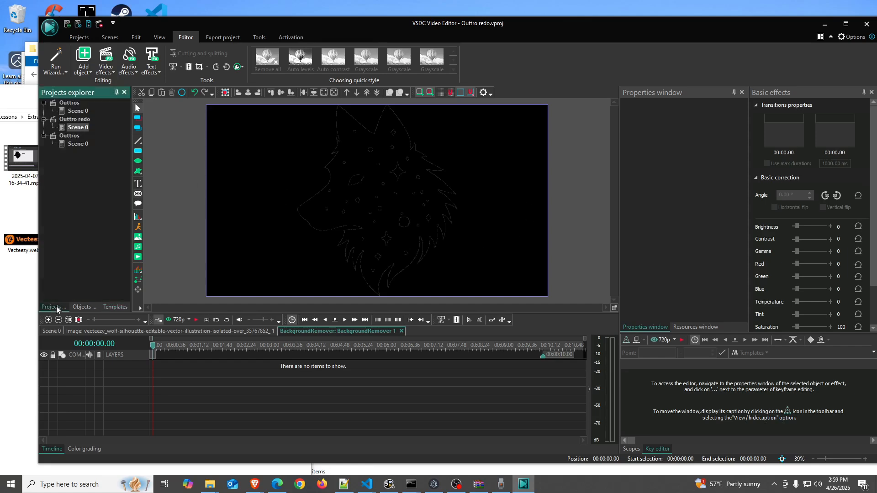
left_click(80, 120)
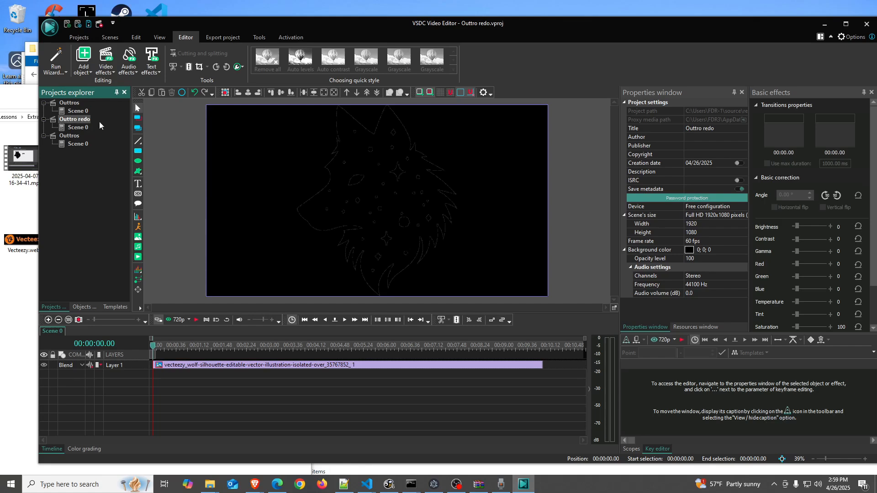
left_click(710, 250)
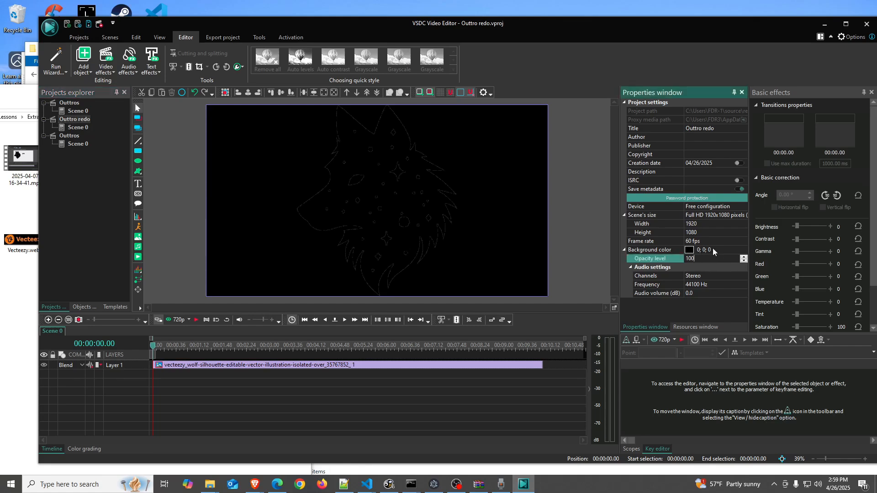
left_click(744, 250)
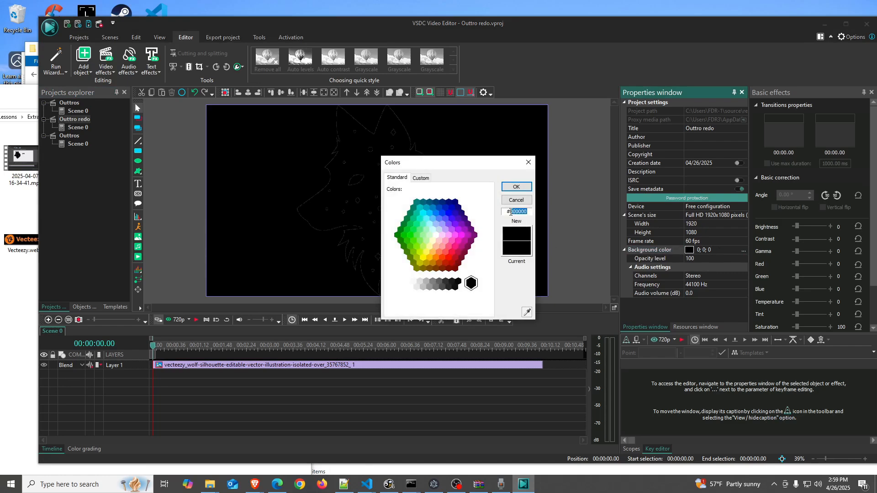
type("eeeeee")
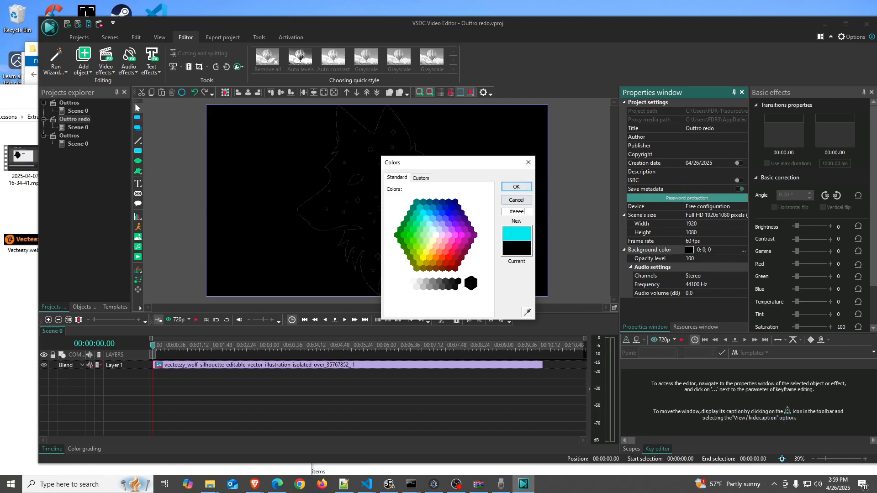
left_click(517, 188)
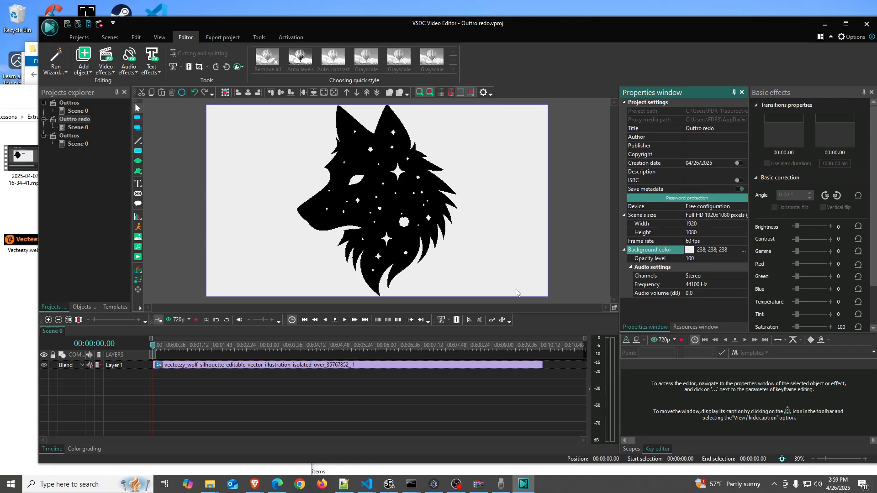
left_click(605, 231)
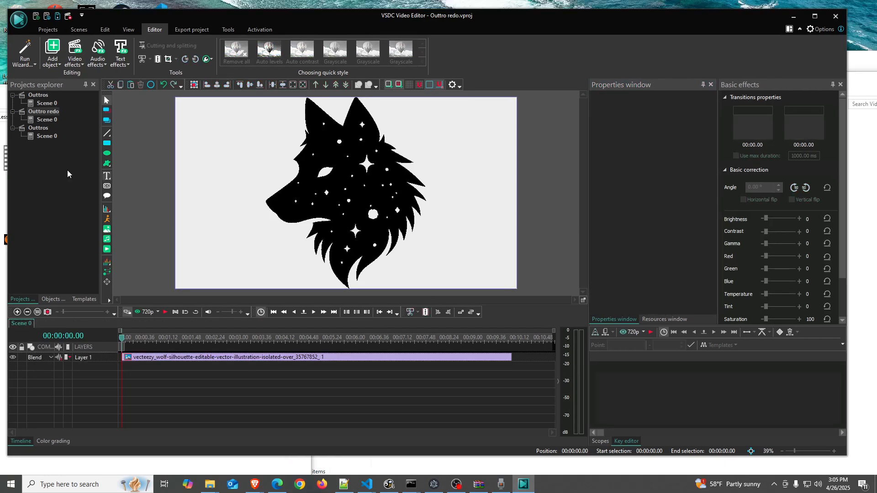
left_click(52, 112)
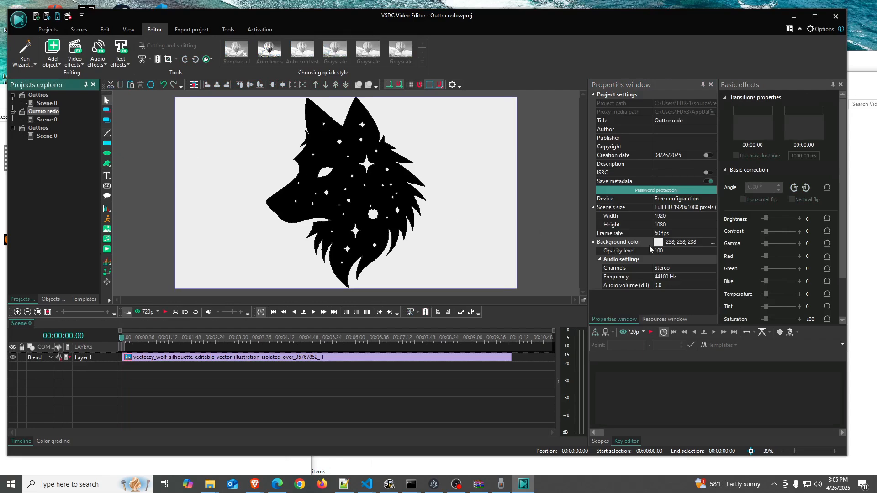
Set the project's background color to black
left_click(712, 242)
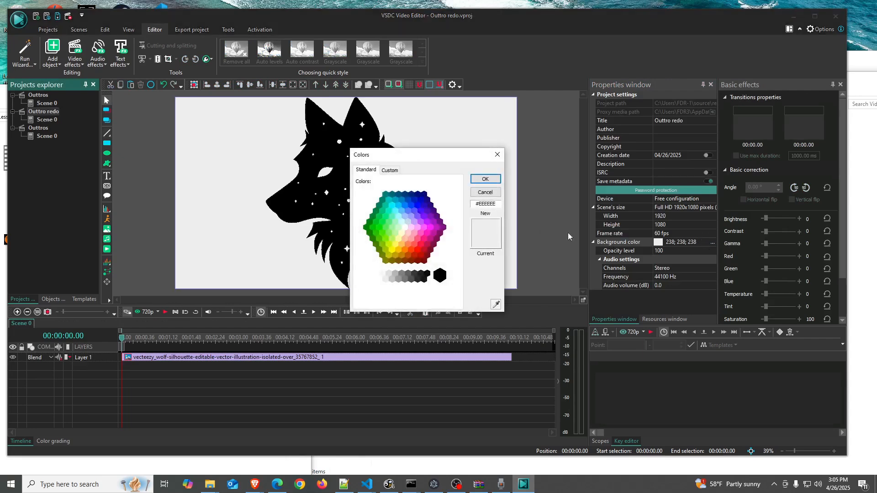
left_click(439, 275)
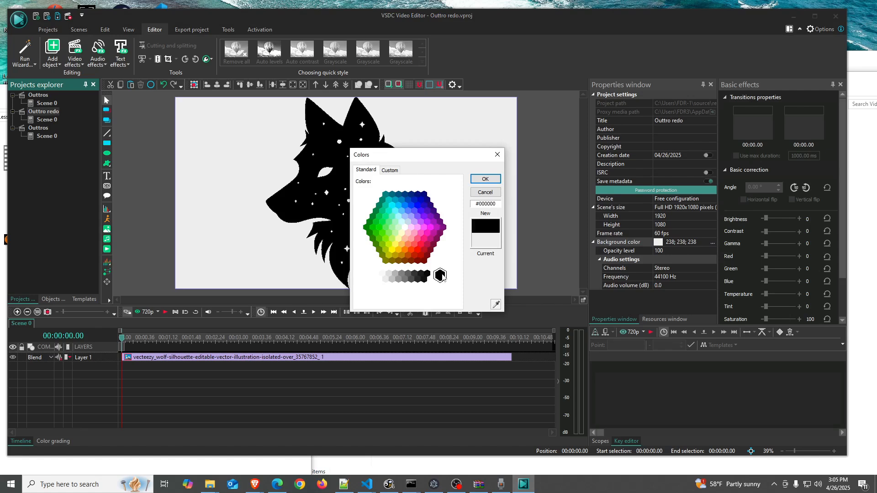
left_click(484, 179)
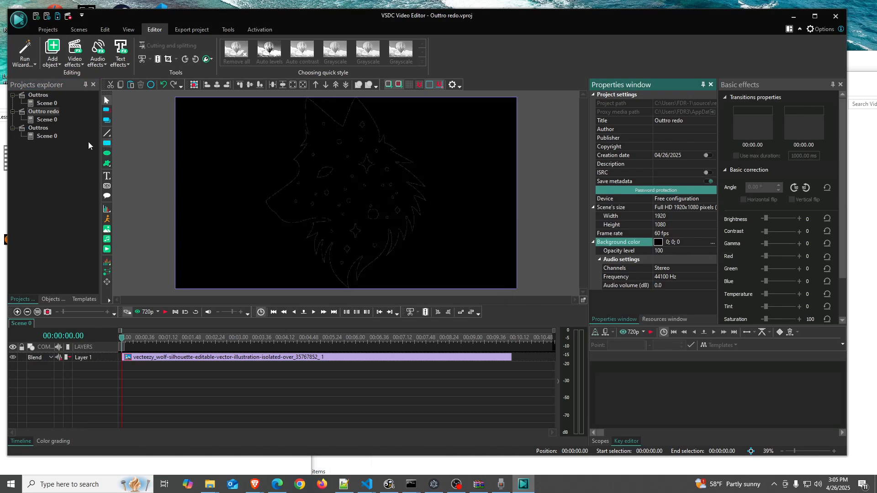
Draw a rectangle covering the whole scene, about 1920 × 1077 px
left_click(107, 144)
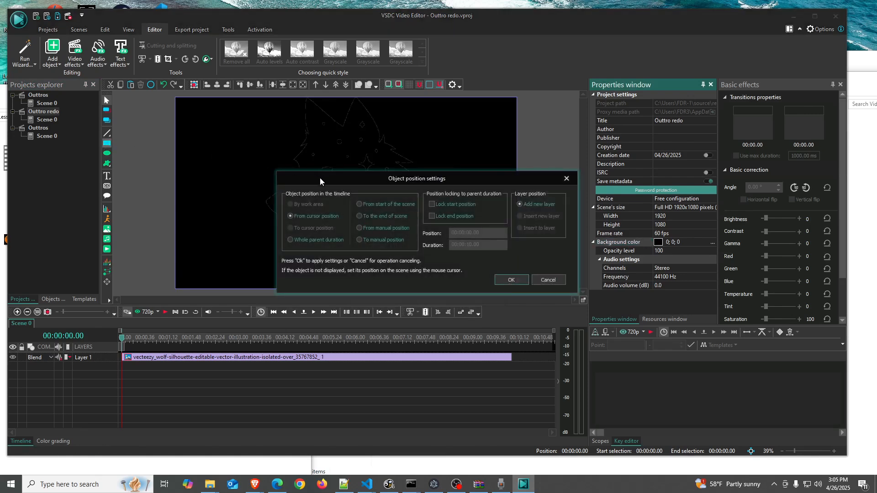
left_click(512, 279)
left_click_drag(173, 97, 516, 290)
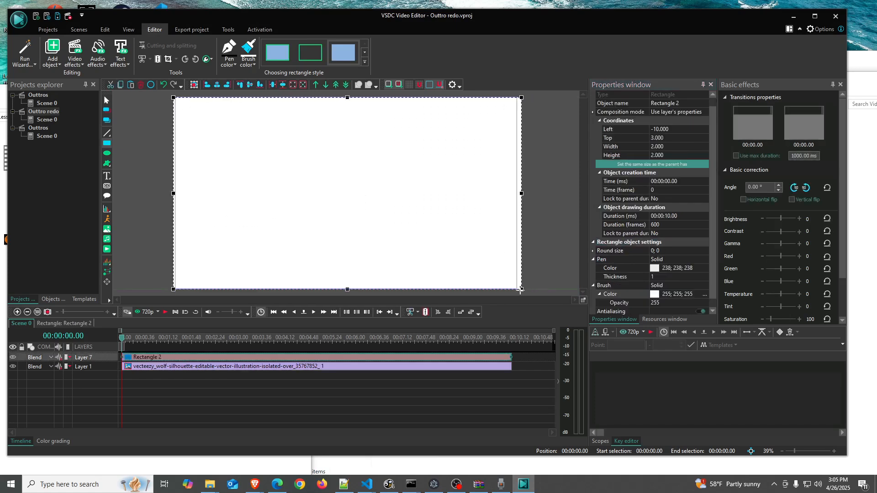
left_click_drag(174, 193, 175, 193)
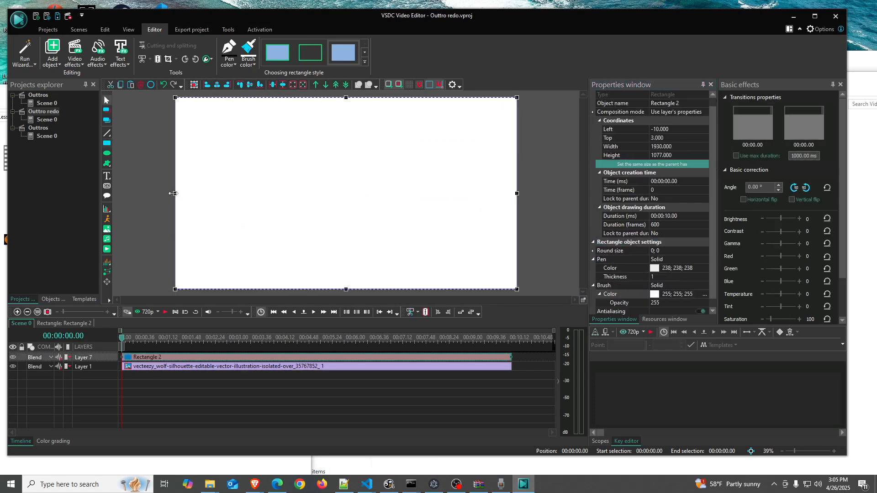
Move the rectangle's layer below the wolf image and set its fill color to #eeeeee
left_click_drag(164, 361, 159, 376)
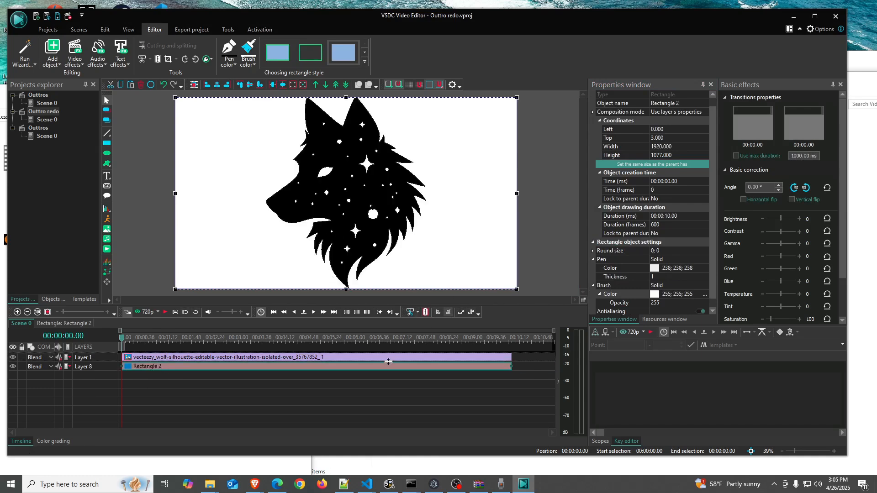
left_click(705, 294)
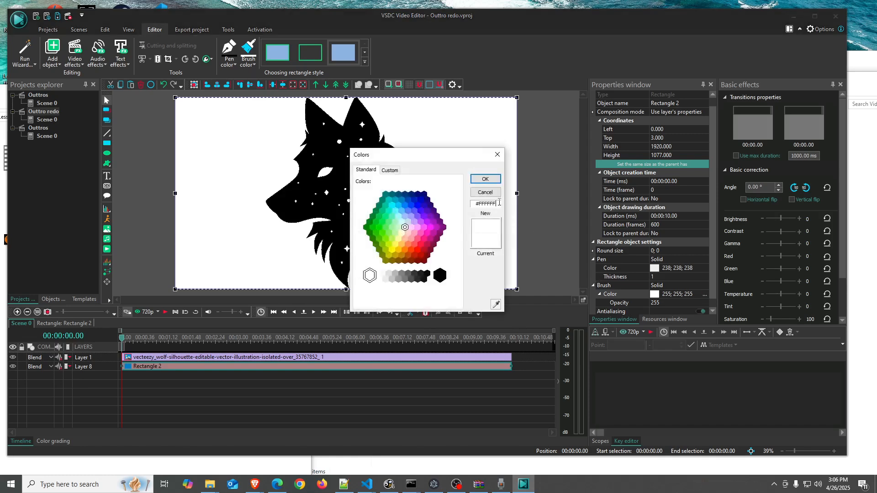
type("eeeeee")
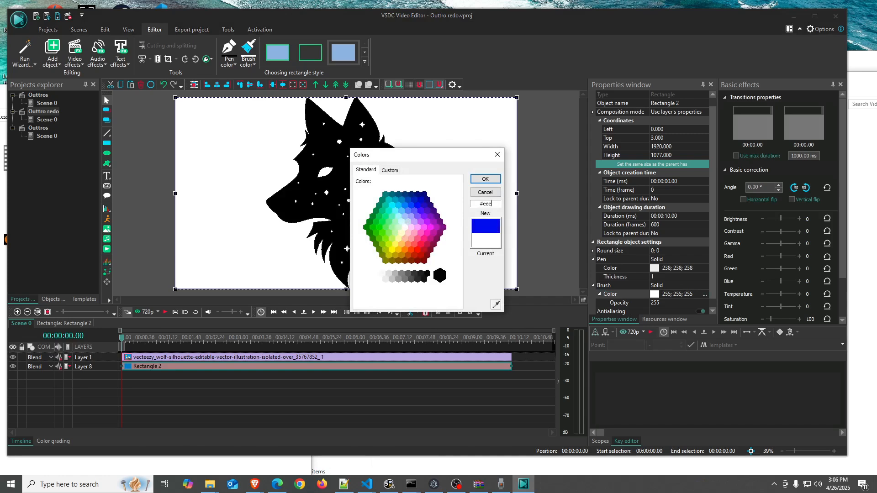
left_click(484, 179)
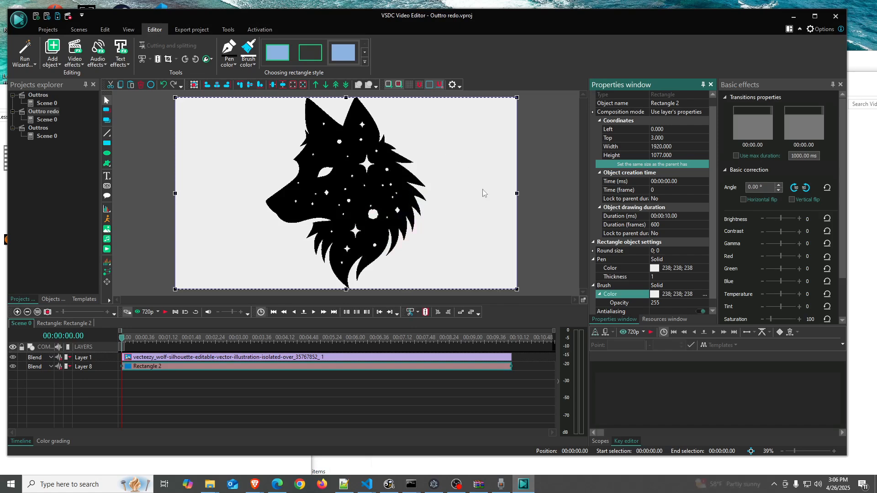
Scale the wolf image down to about 1189 × 721 px and move it toward the scene's center
left_click(356, 191)
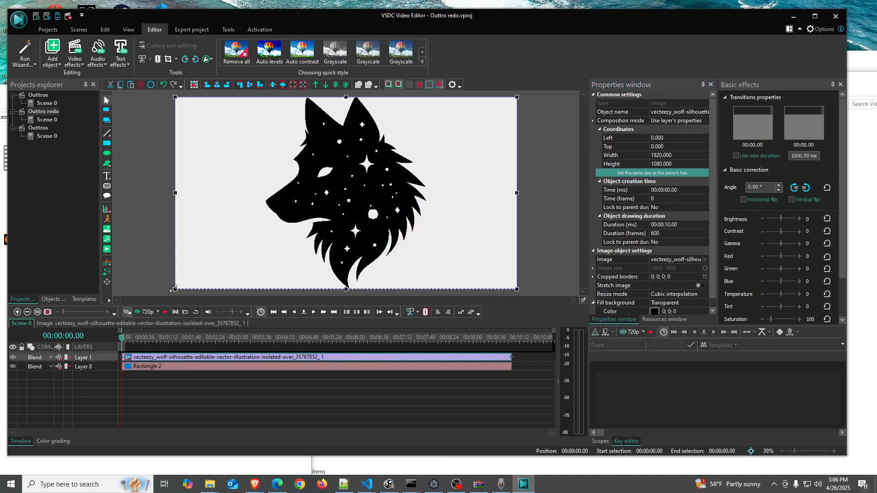
left_click_drag(174, 289, 305, 226)
left_click_drag(378, 179, 295, 193)
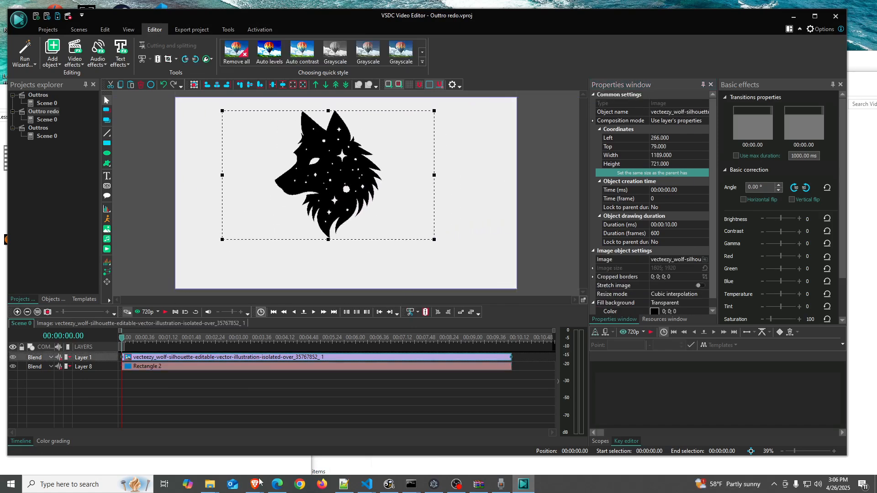
mouse_move(257, 483)
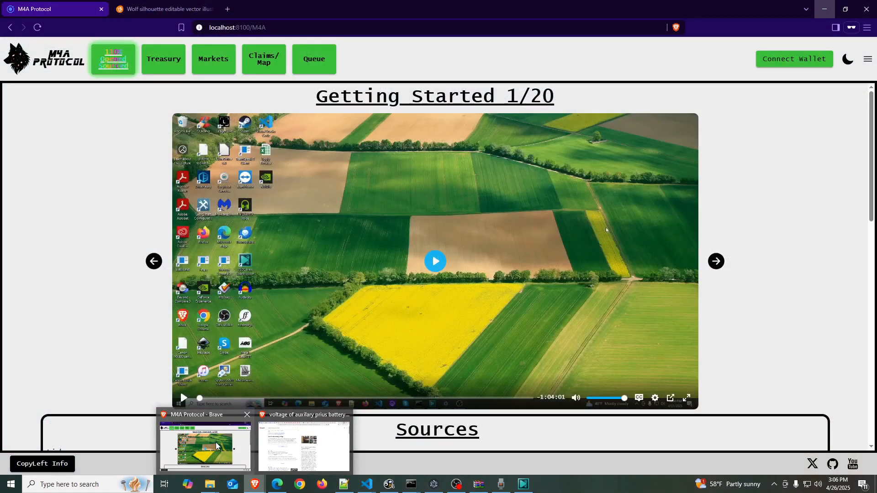
left_click(245, 445)
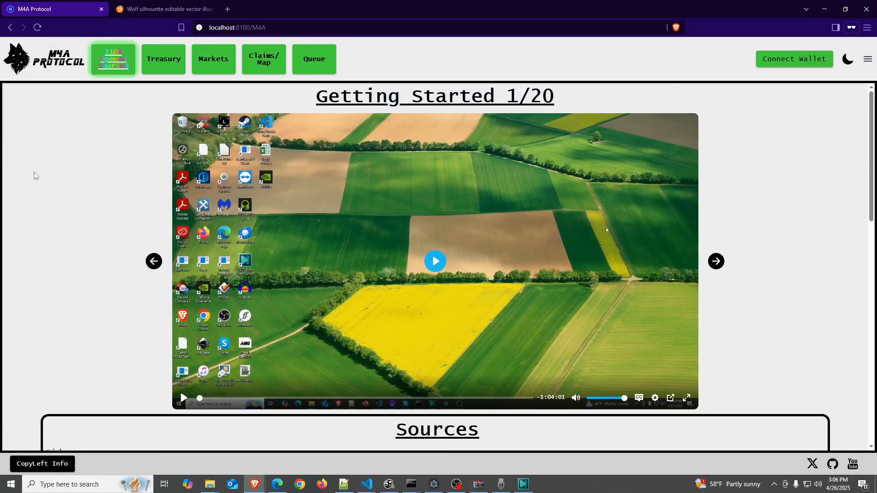
left_click(826, 10)
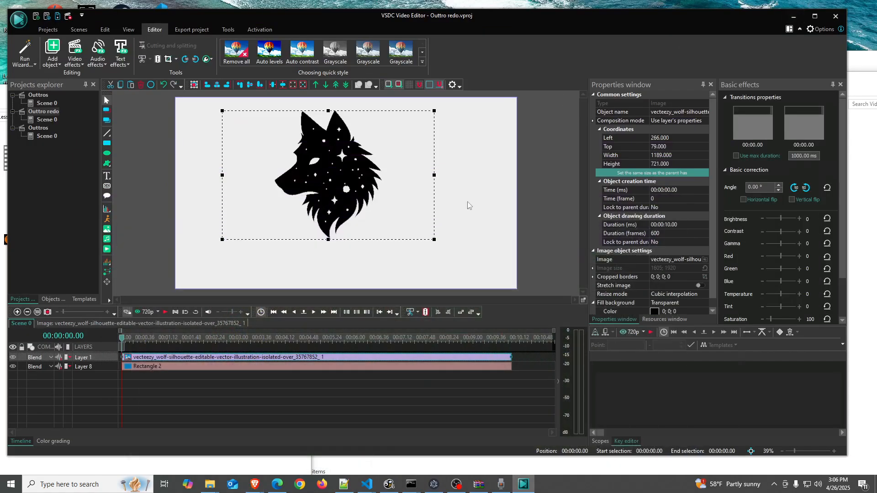
mouse_move(259, 483)
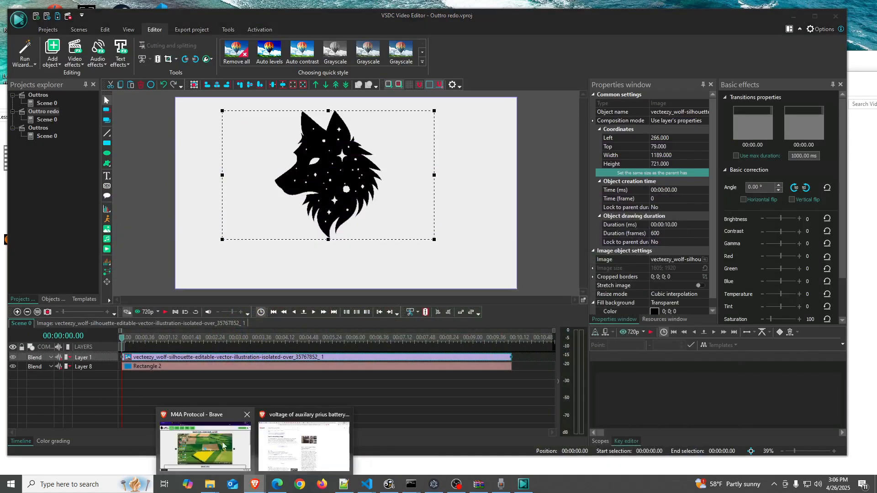
left_click(205, 436)
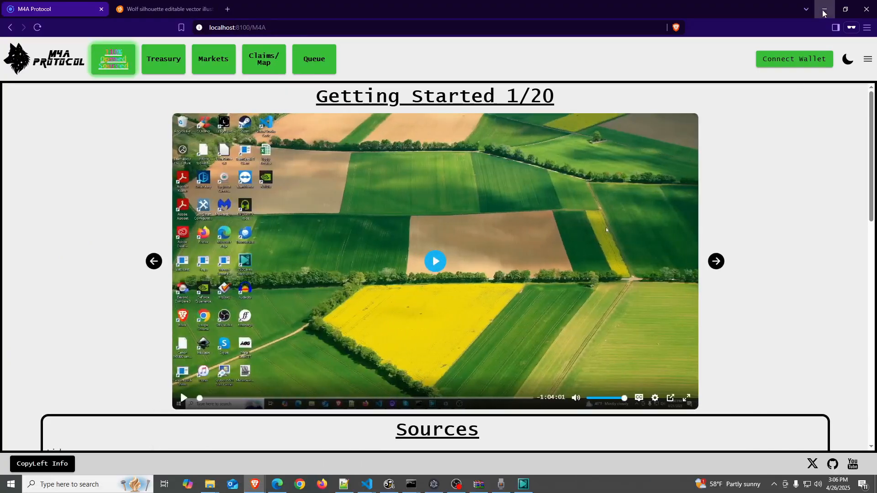
left_click(824, 10)
Reposition and resize the wolf image to about 600 × 695 px on the scene's left side
left_click_drag(338, 170, 266, 165)
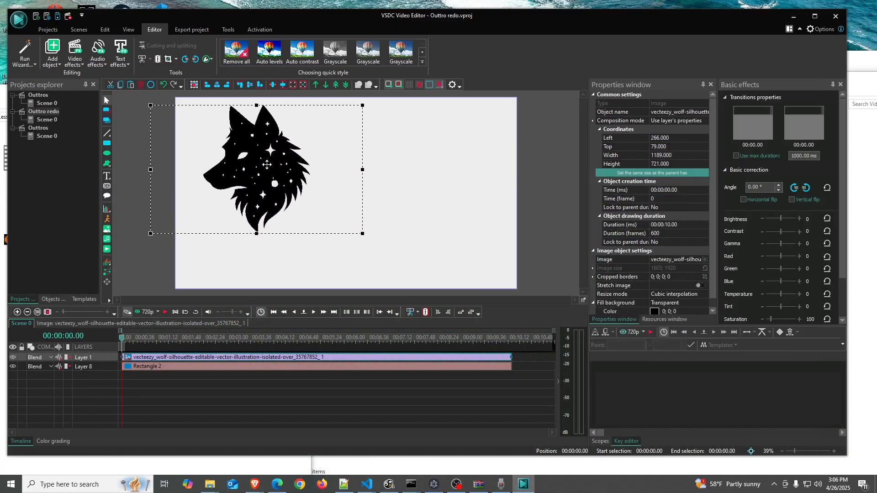
left_click_drag(150, 169, 249, 168)
left_click_drag(316, 177, 254, 179)
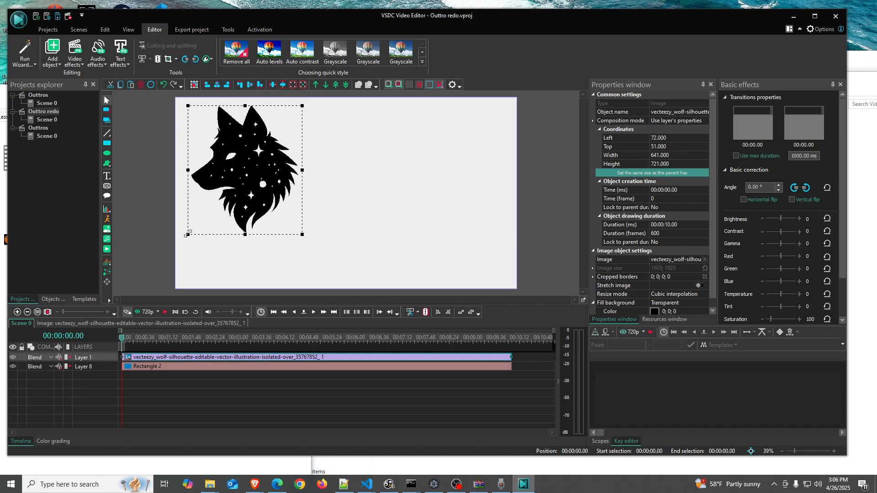
left_click_drag(187, 235, 195, 229)
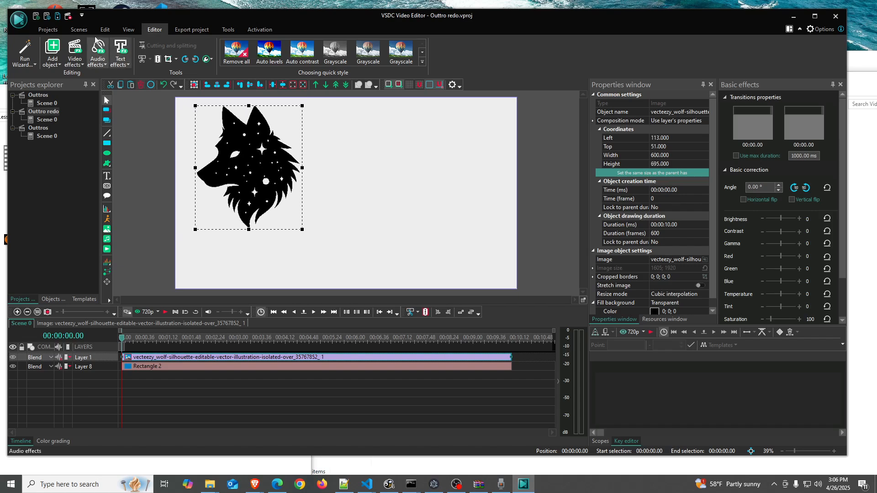
Add a text object reading M4A to the right of the wolf's head
left_click(107, 177)
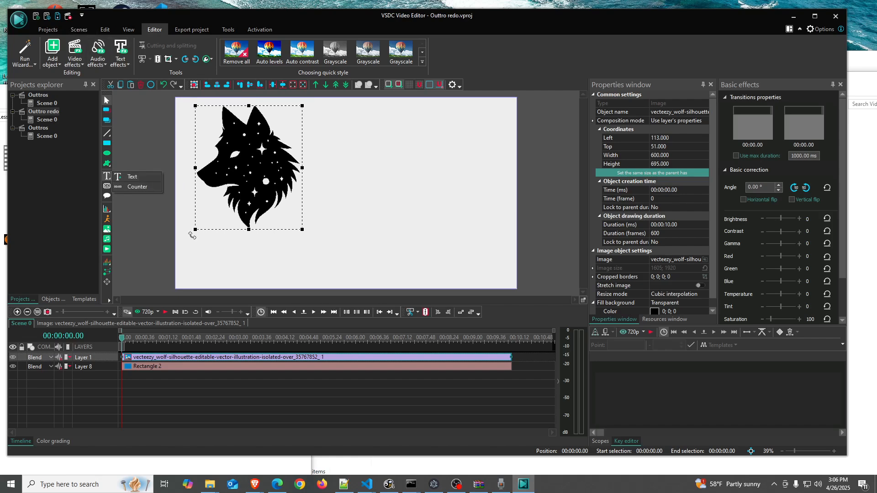
left_click(148, 181)
left_click(511, 279)
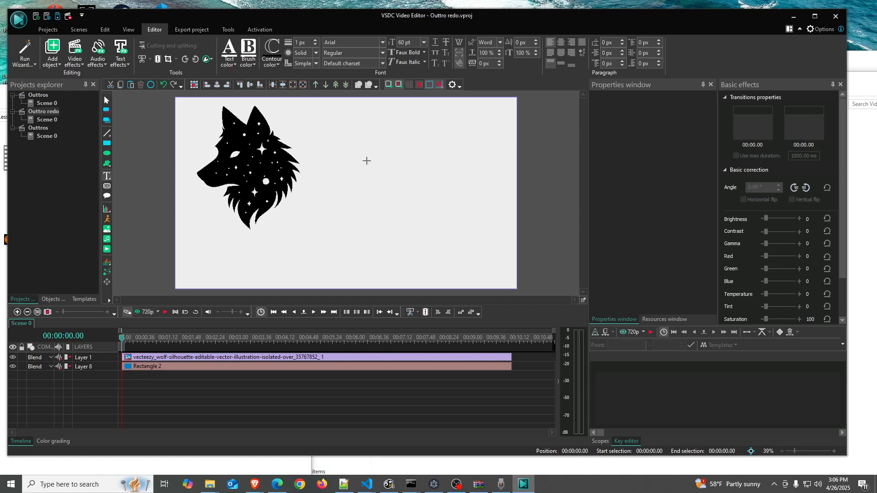
left_click(357, 129)
type("M4AS")
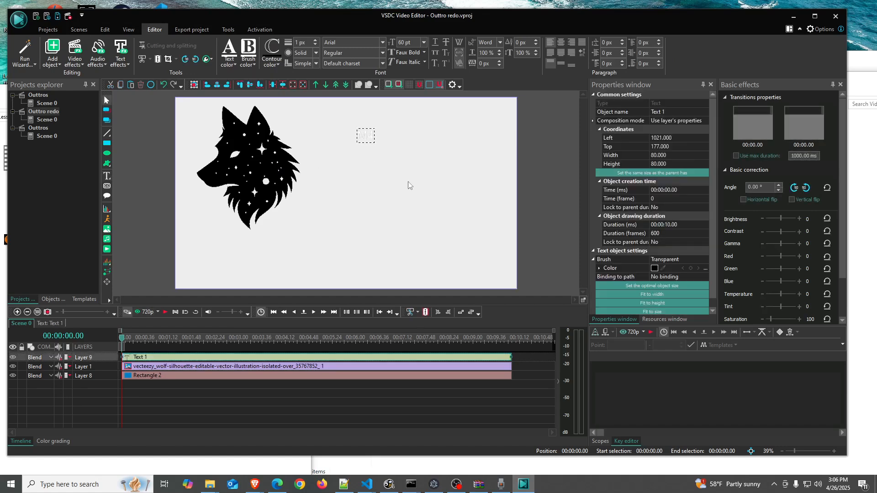
key("BackSpace")
double_click(370, 136)
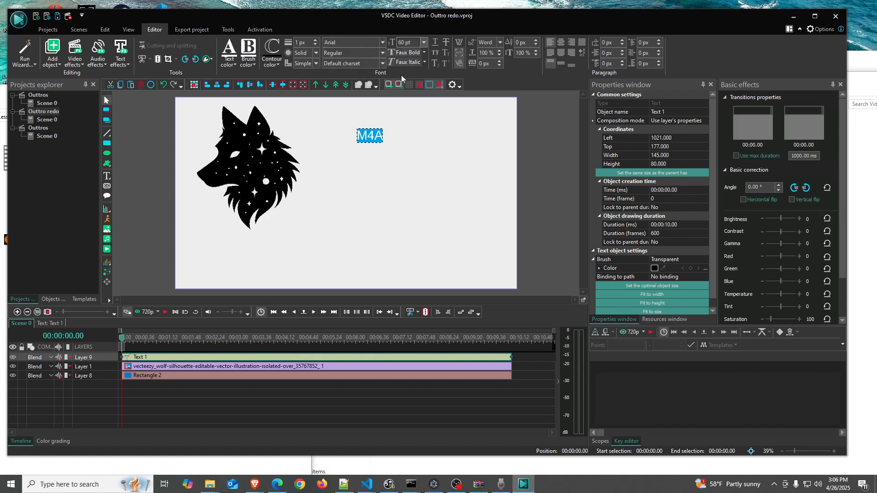
Set the M4A text's font to Metal Gear
left_click(383, 42)
left_click(373, 75)
left_click(373, 155)
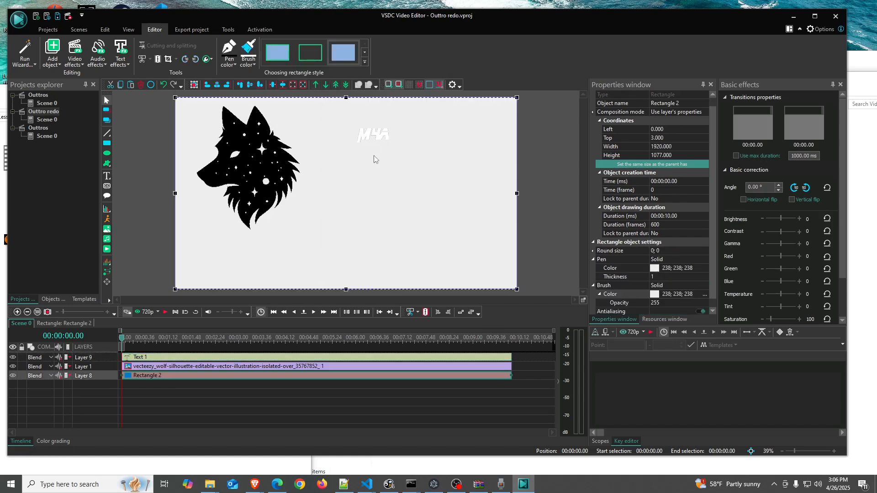
Set the M4A text color to black
left_click(382, 137)
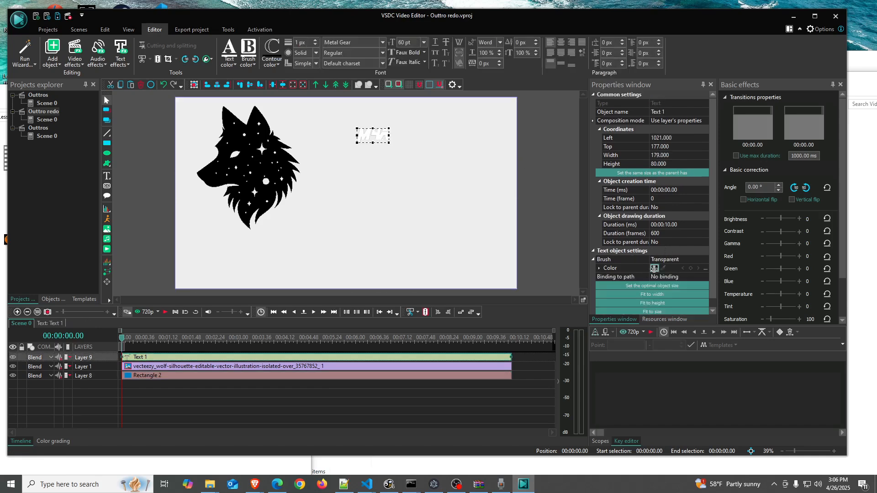
left_click(229, 60)
left_click(235, 115)
left_click(419, 178)
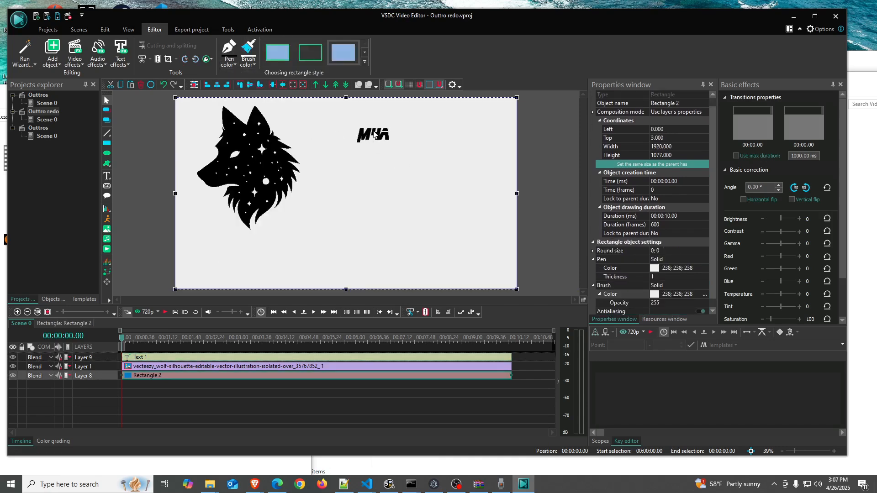
left_click(373, 134)
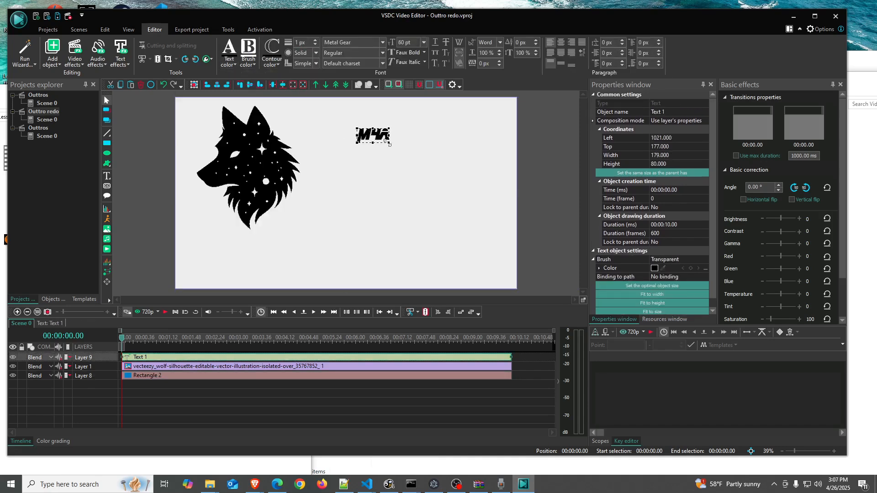
left_click(368, 165)
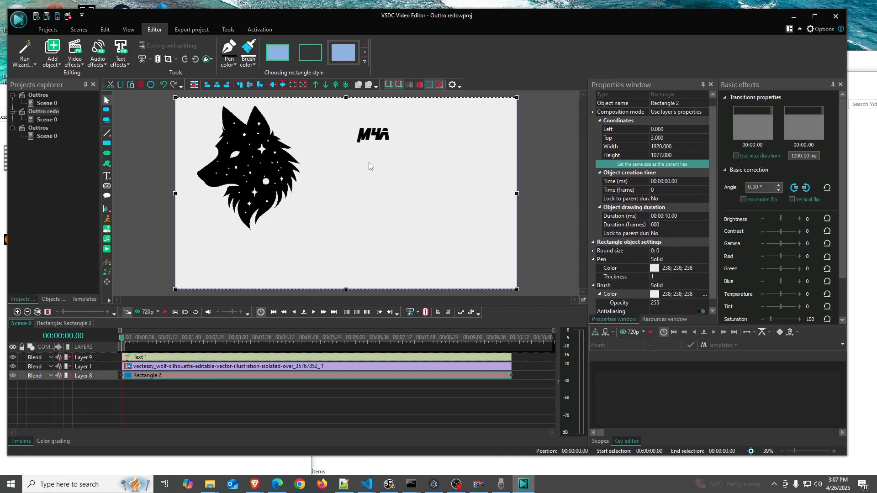
left_click(373, 134)
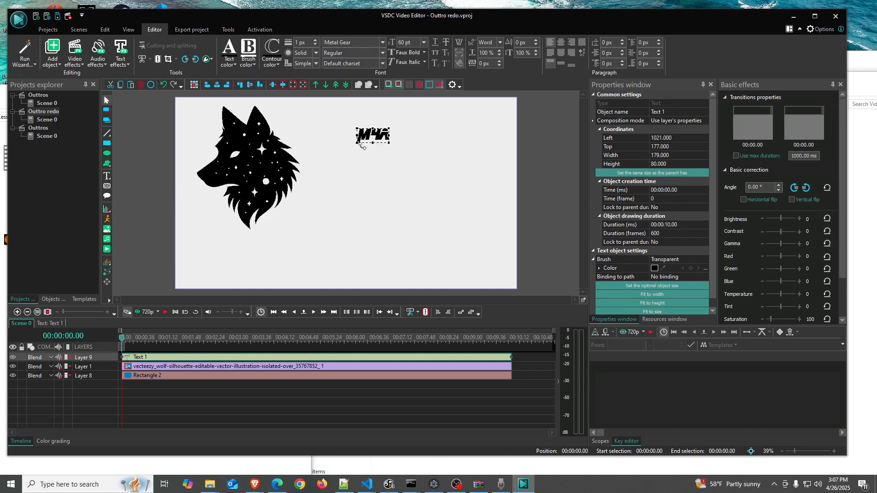
left_click(370, 169)
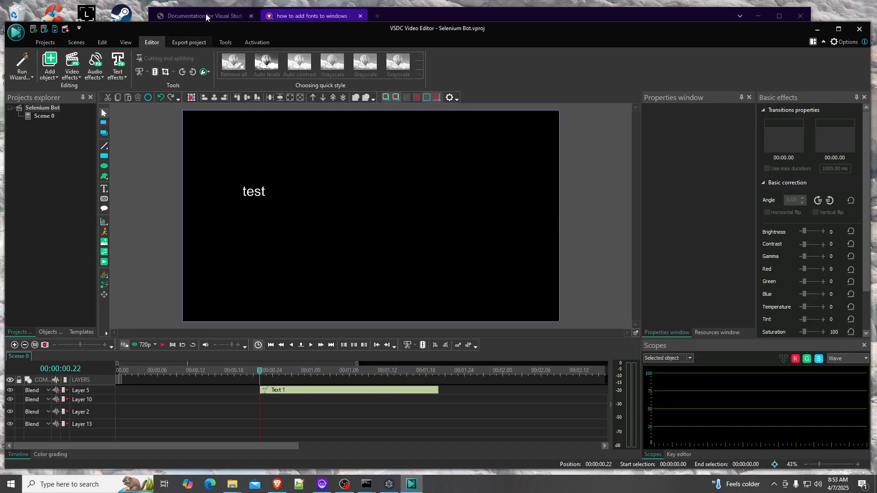
Search the selected text's font list for a Metal Gear font
left_click(264, 192)
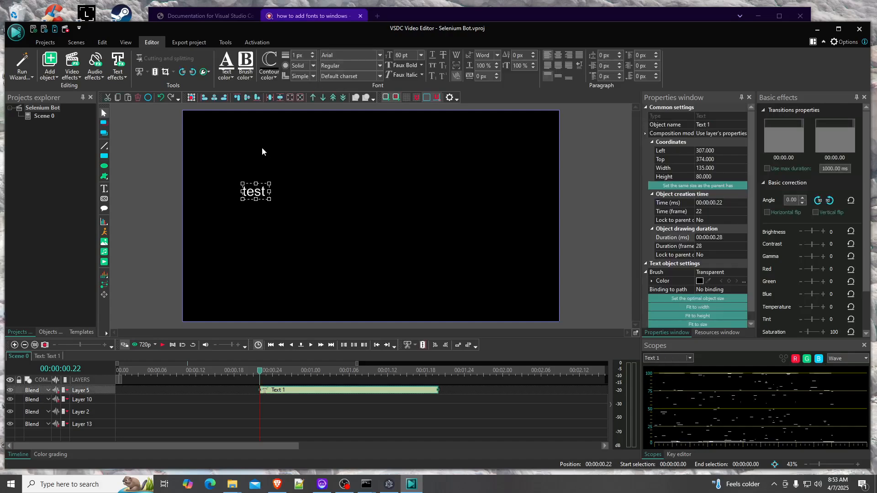
left_click(380, 54)
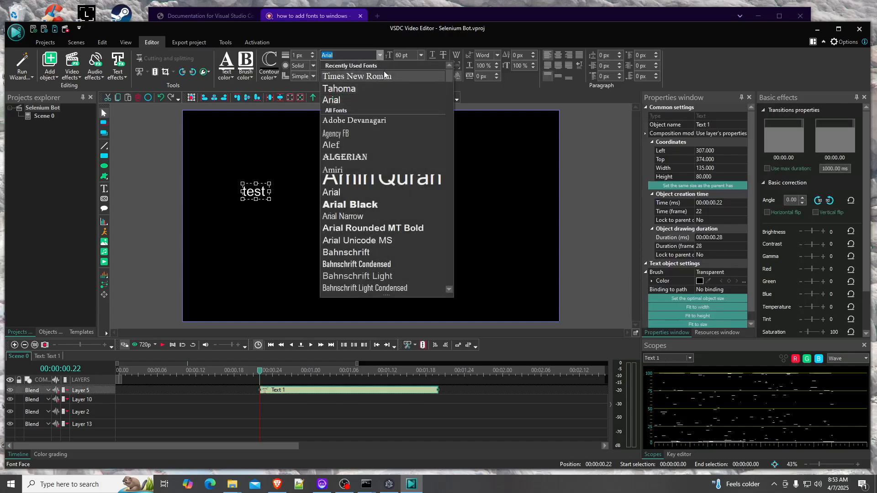
type("Metal")
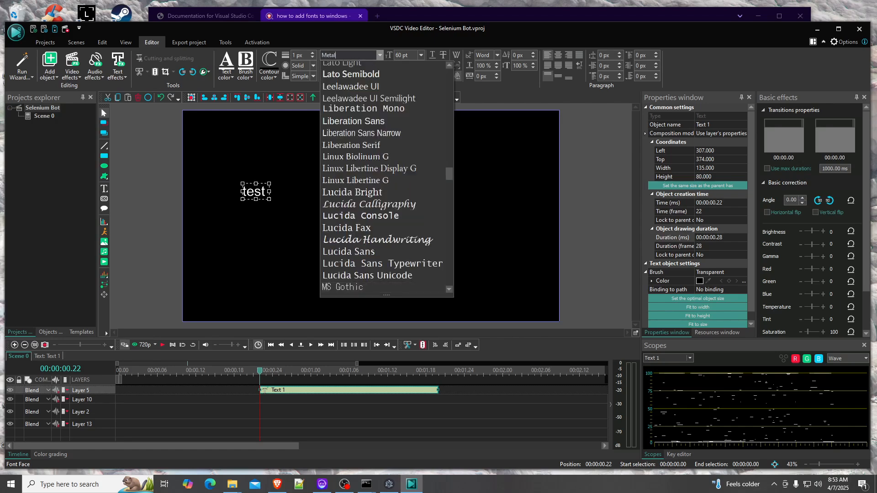
key("BackSpace")
key("BackSpace")
key("BackSpace")
key("BackSpace")
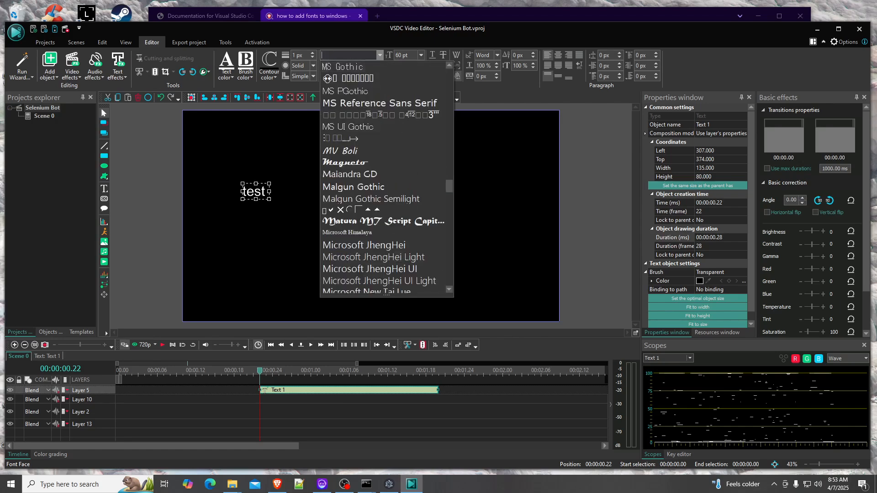
left_click(223, 207)
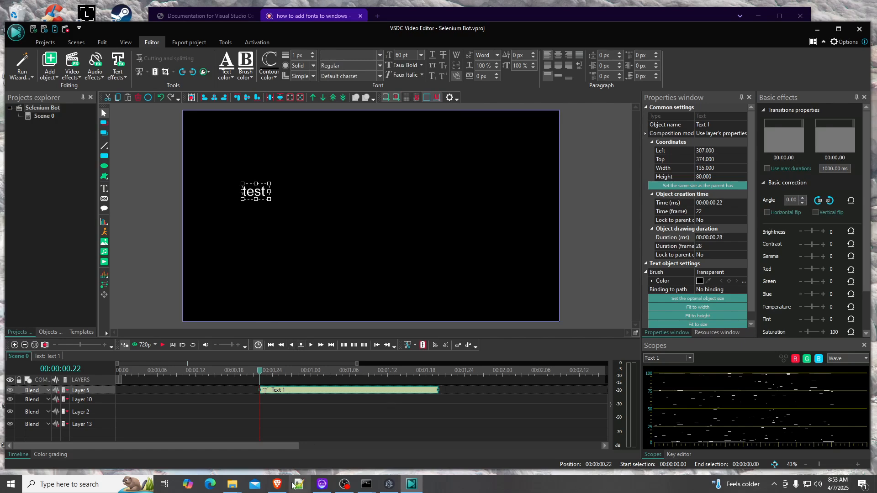
Switch to the browser and search the web for metal gear font
left_click(277, 484)
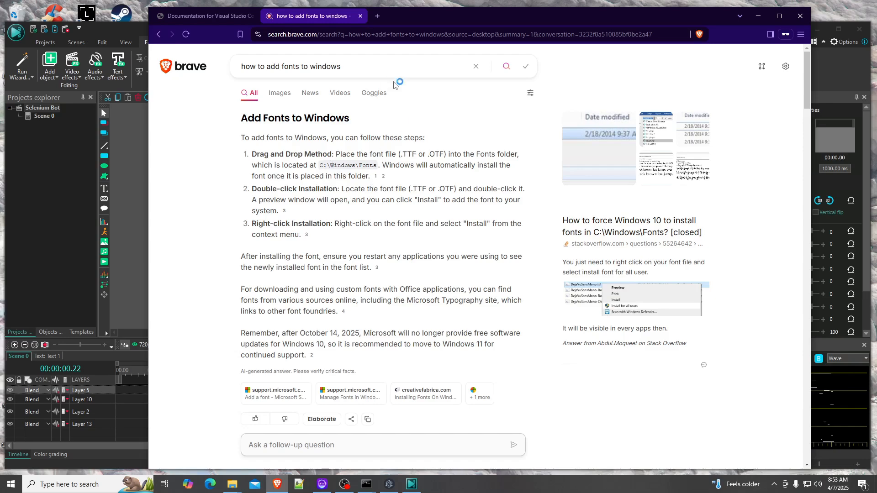
left_click(377, 18)
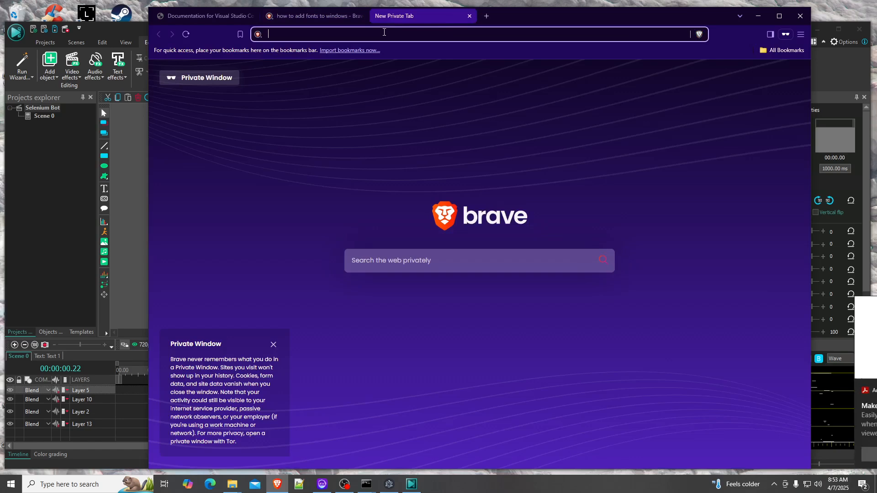
type("metal gear font")
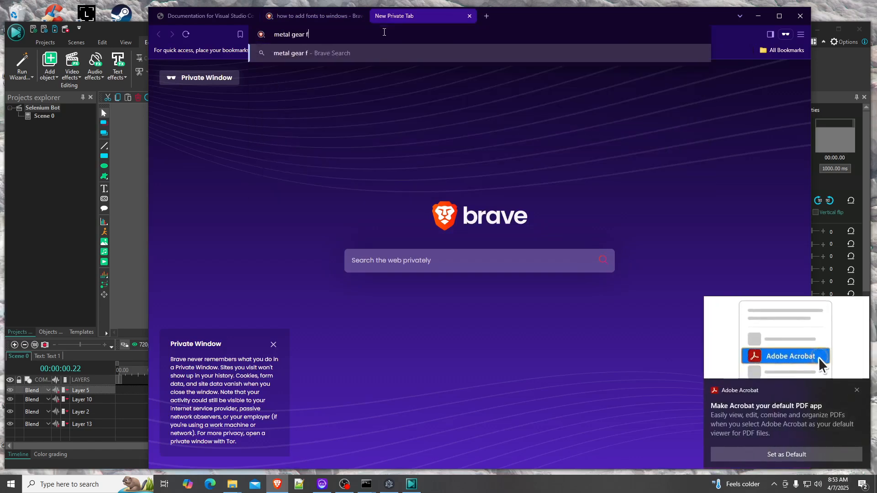
key("Return")
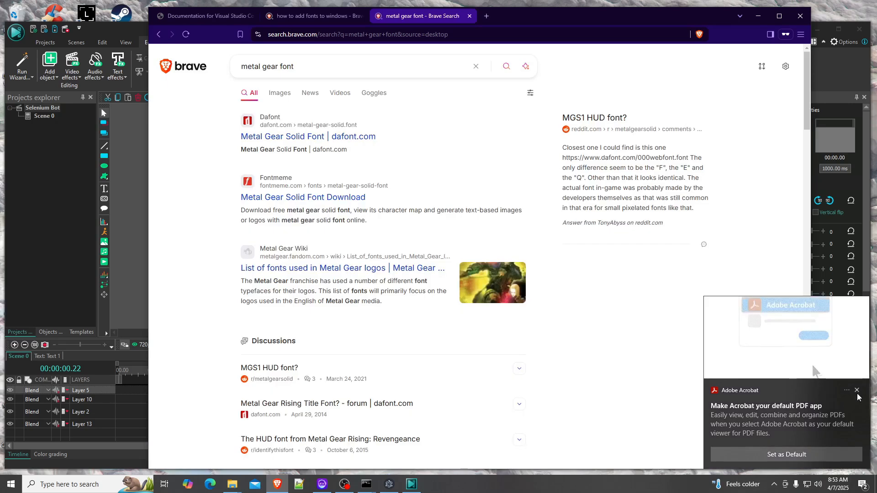
Download the Metal Gear Solid font from dafont.com and save metal_gear_solid.zip to Downloads
left_click(294, 136)
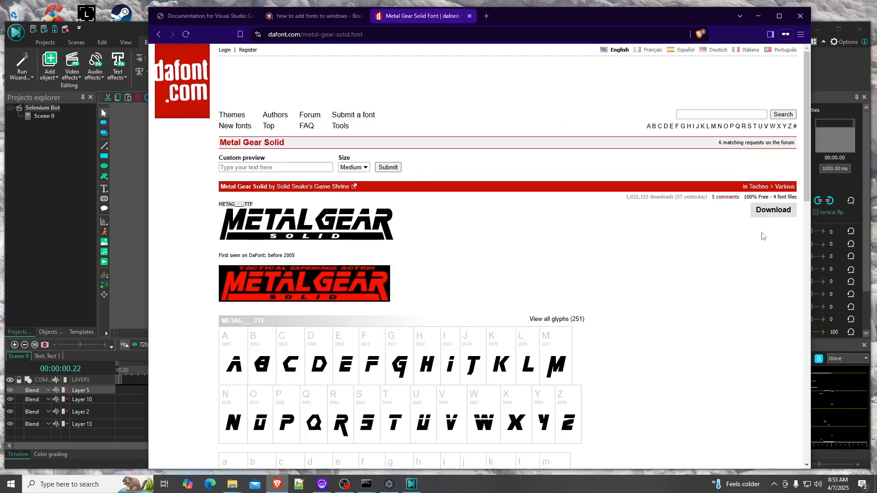
left_click(767, 212)
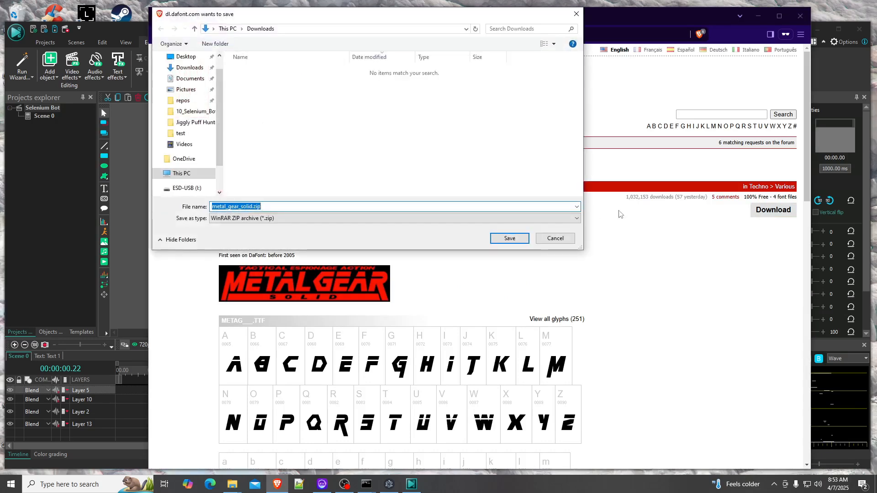
left_click(508, 238)
Open the downloaded metal_gear_solid.zip archive in WinRAR
left_click(756, 38)
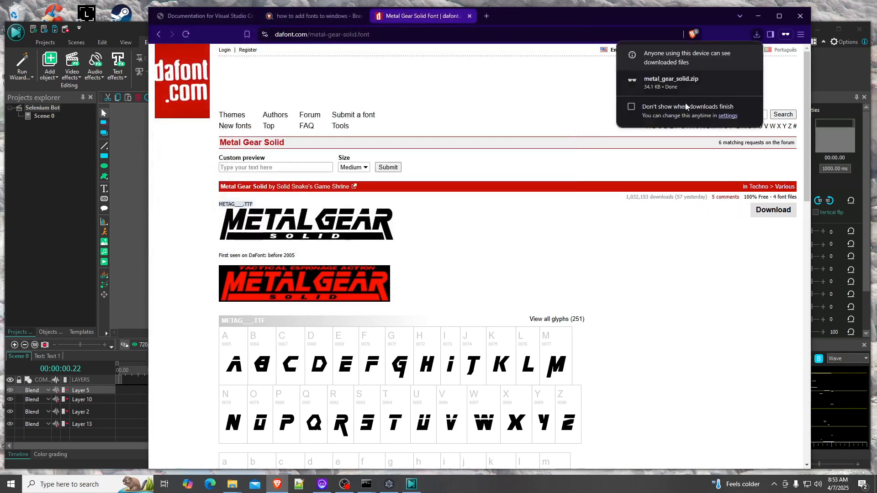
mouse_move(728, 82)
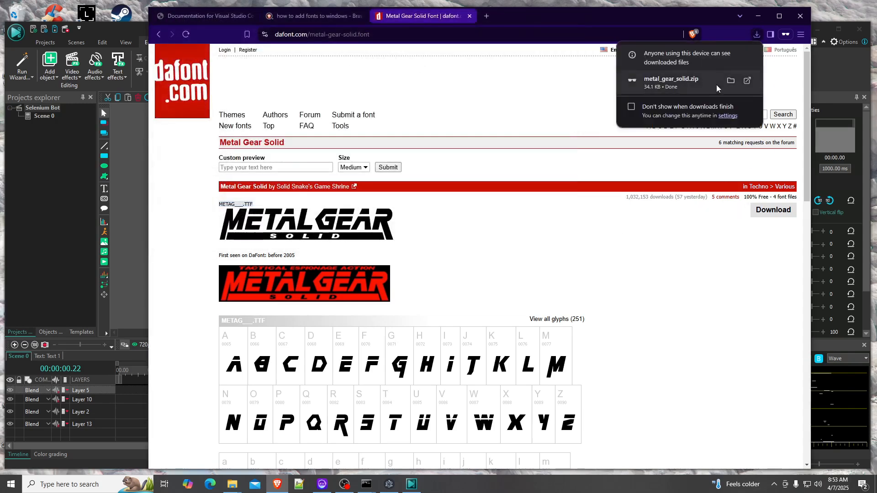
left_click(747, 82)
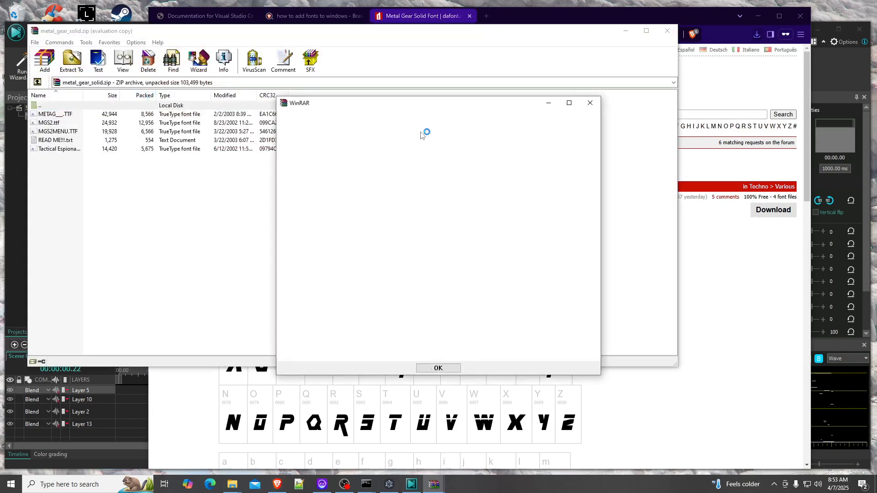
left_click(590, 101)
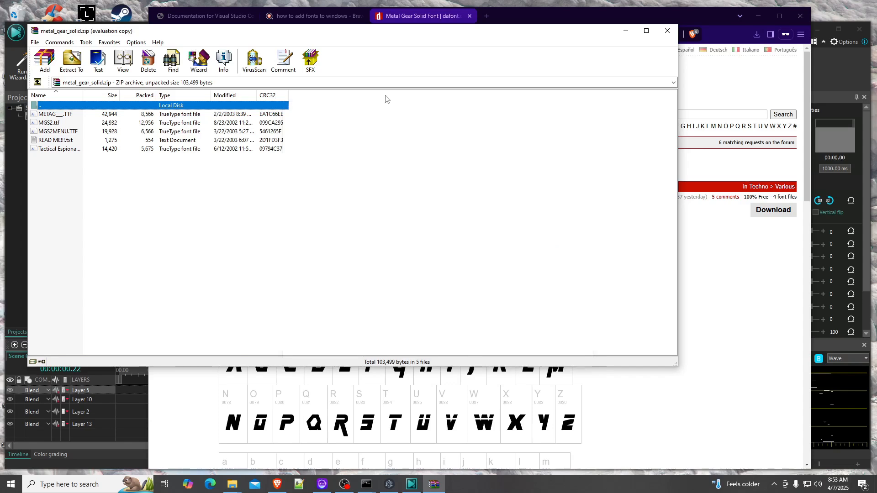
Preview the font files inside the archive to identify the Metal Gear typeface
left_click_drag(83, 94, 131, 95)
left_click_drag(182, 36, 235, 51)
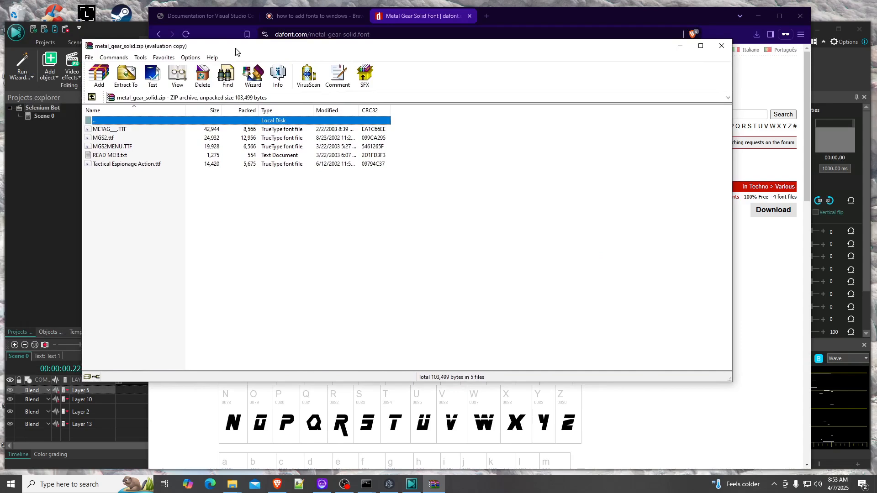
left_click_drag(235, 51, 176, 64)
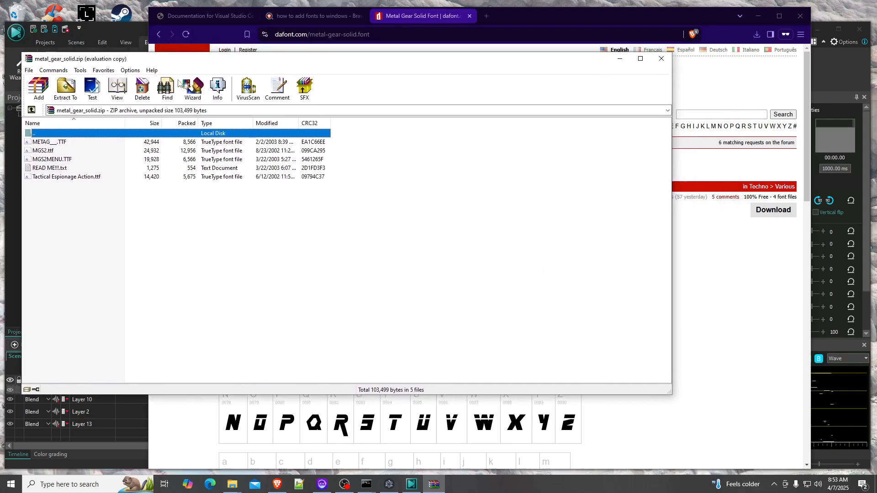
double_click(48, 151)
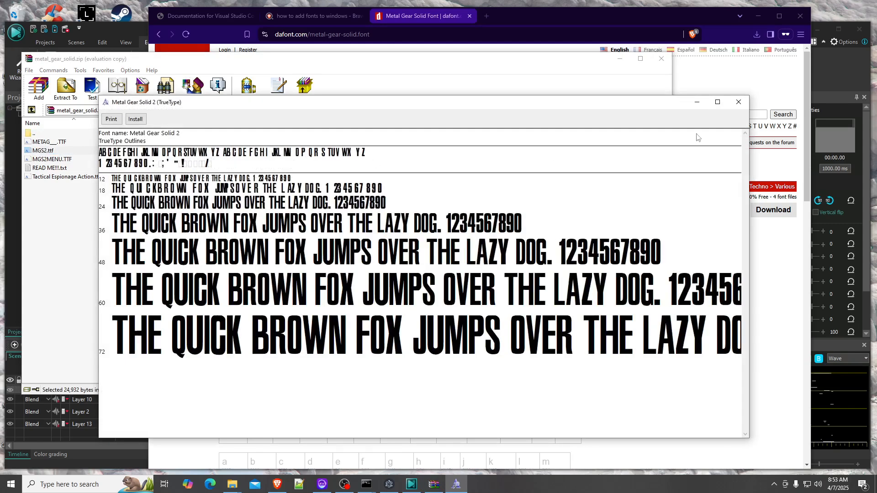
left_click(739, 102)
double_click(46, 142)
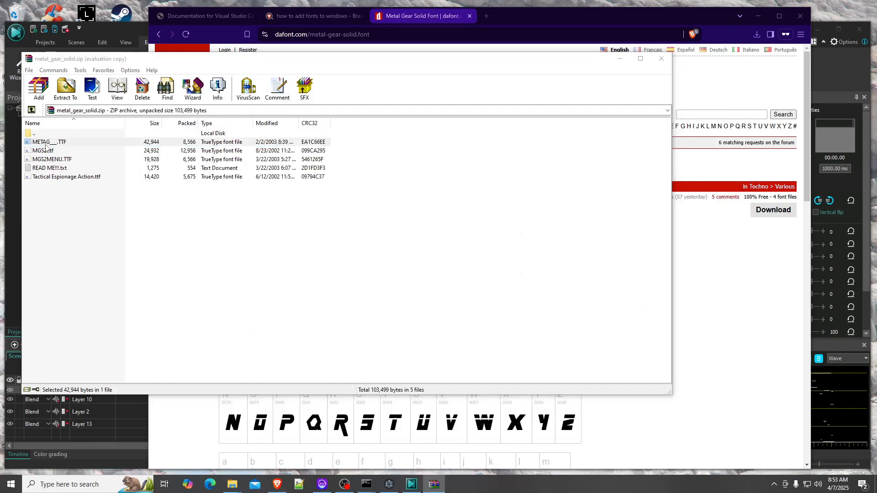
left_click(749, 113)
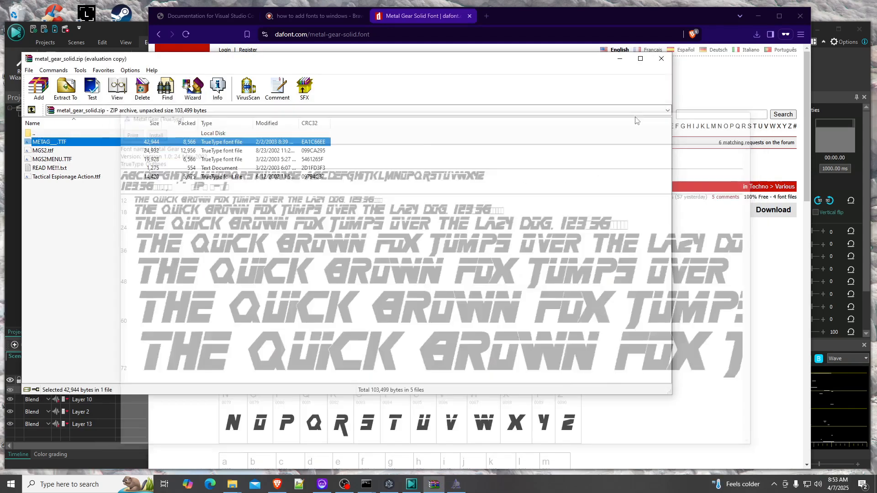
double_click(135, 159)
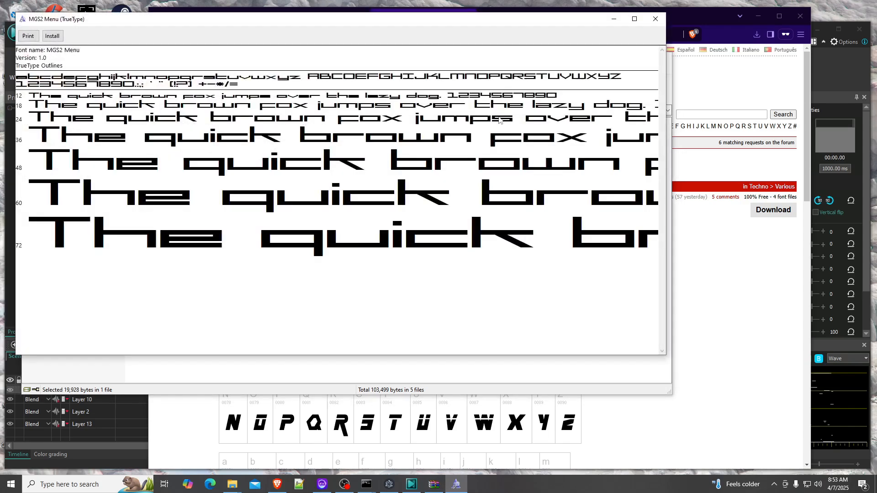
left_click(654, 20)
left_click(49, 144)
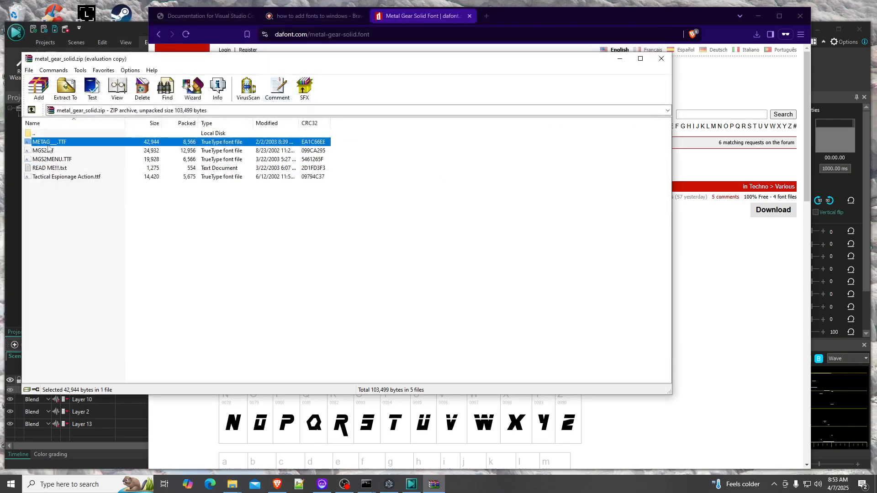
double_click(44, 151)
left_click(667, 31)
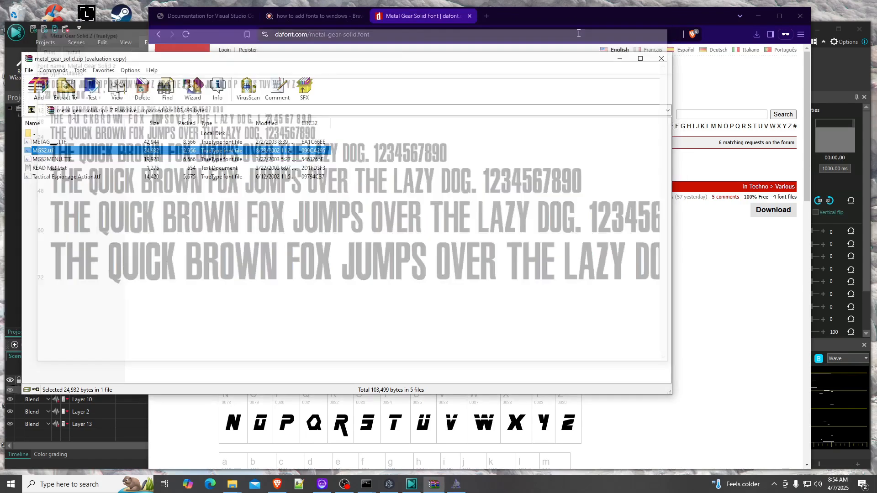
double_click(309, 140)
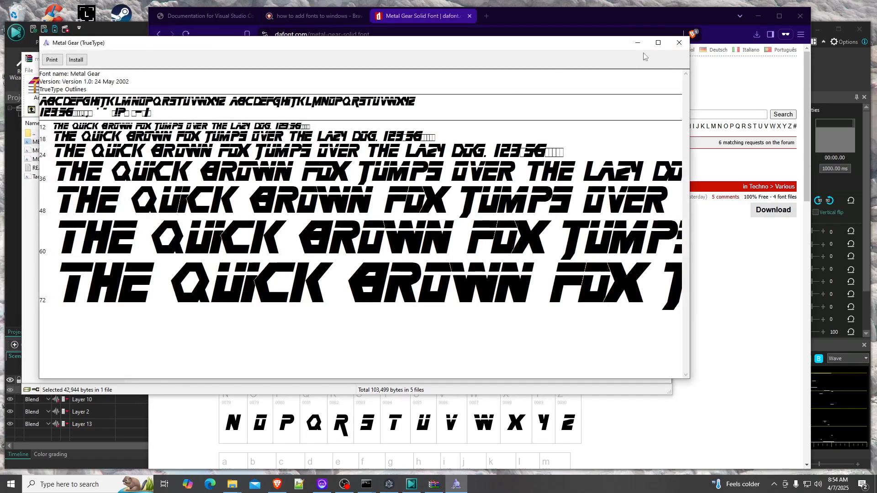
left_click(679, 42)
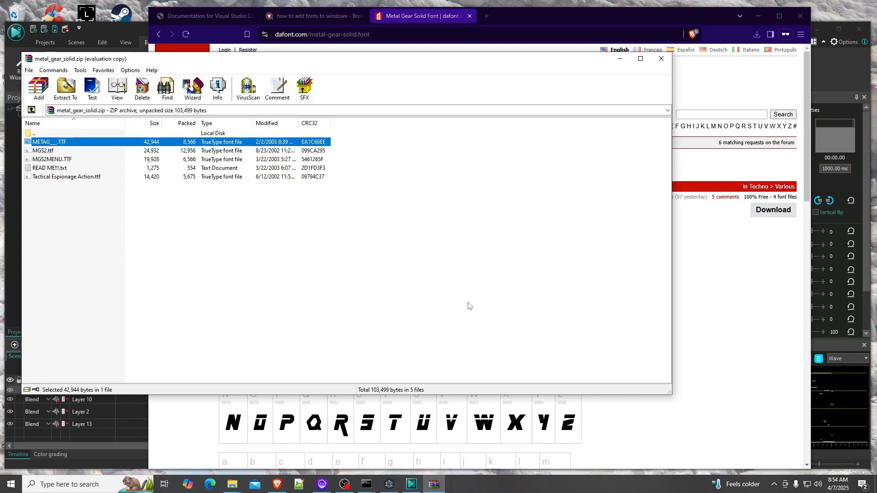
Open the browser tab with instructions on adding fonts to Windows and arrange it beside the archive window
left_click(702, 80)
left_click(311, 19)
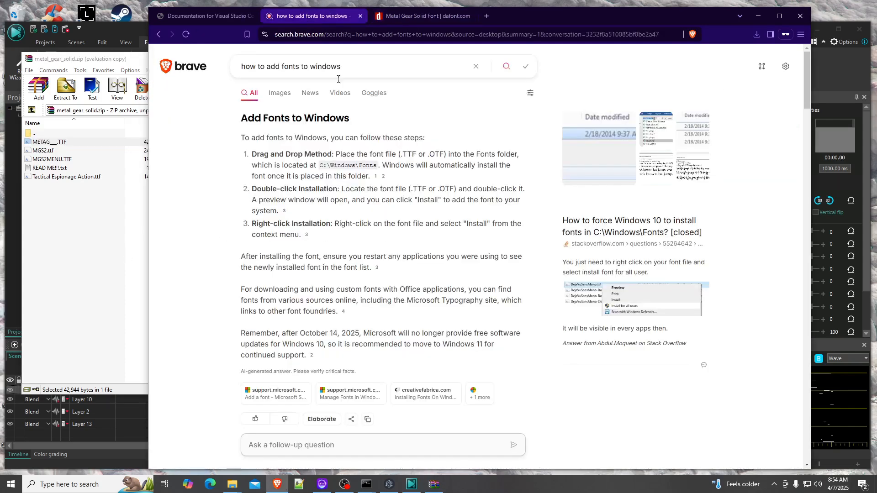
left_click_drag(532, 20, 577, 16)
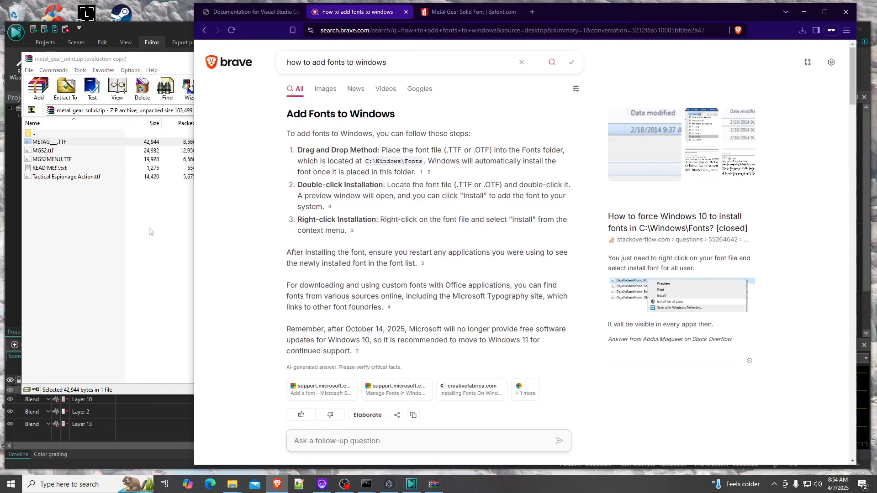
left_click(106, 270)
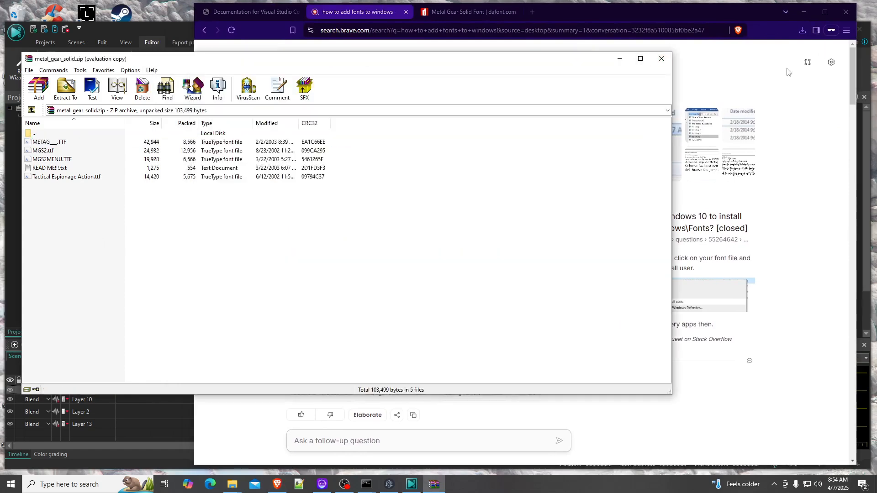
left_click_drag(672, 132, 339, 132)
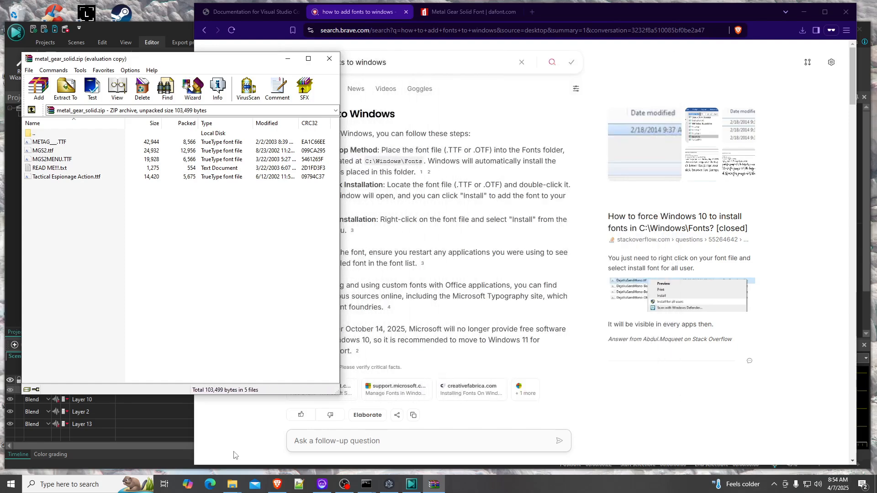
Open the C:\Windows\Fonts folder in File Explorer
mouse_move(232, 484)
left_click(363, 445)
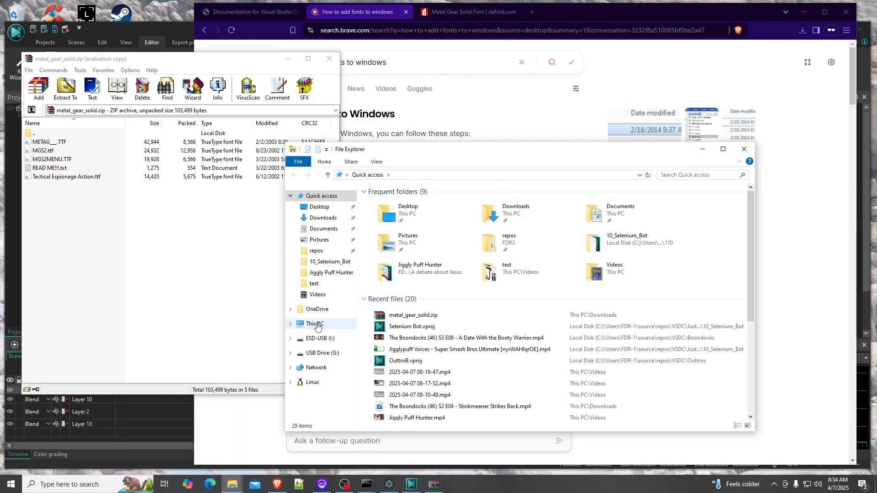
left_click(317, 324)
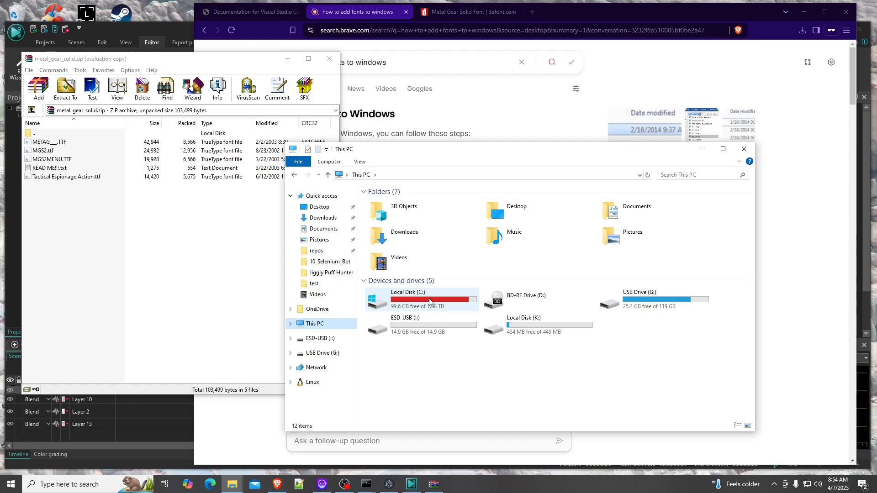
left_click_drag(456, 154, 605, 140)
double_click(580, 287)
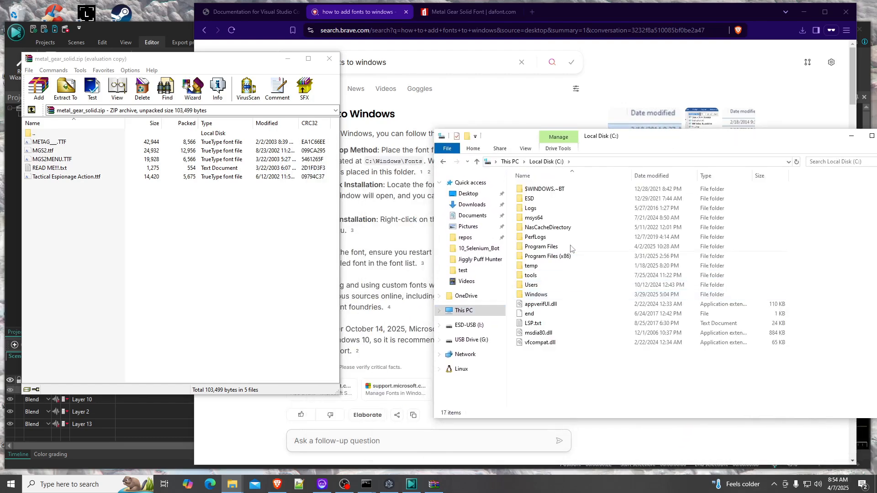
double_click(551, 297)
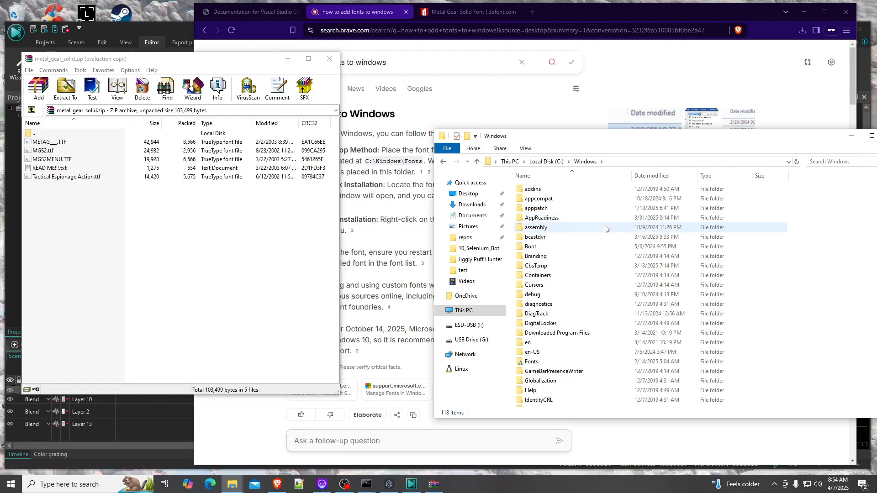
double_click(594, 361)
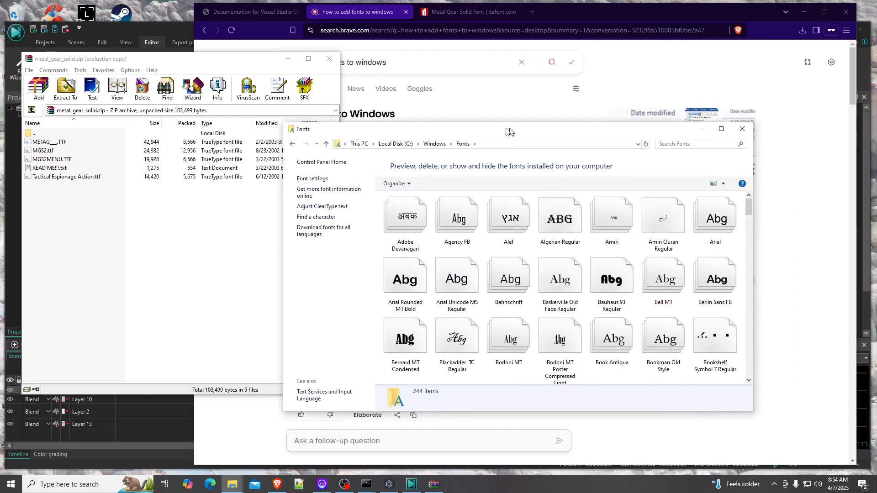
Browse the installed fonts and search the Fonts folder for metal, then clear the search
scroll(602, 297, "down", 5)
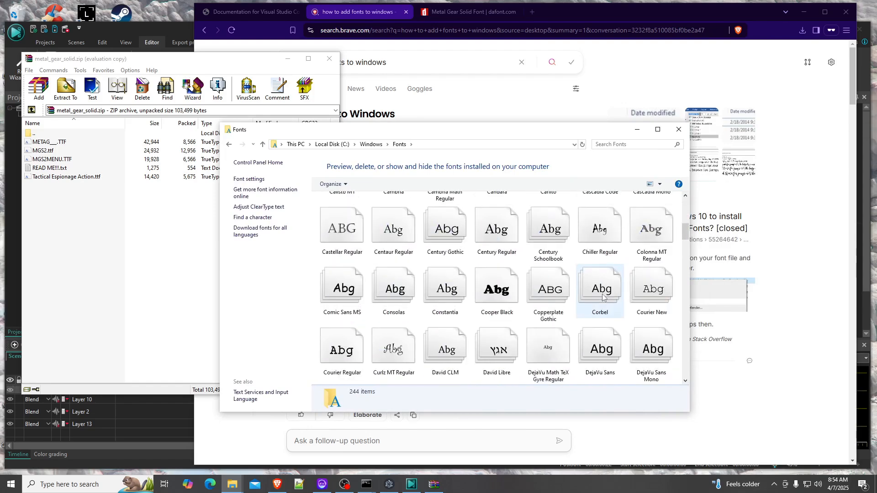
scroll(601, 297, "down", 5)
scroll(601, 297, "down", 5)
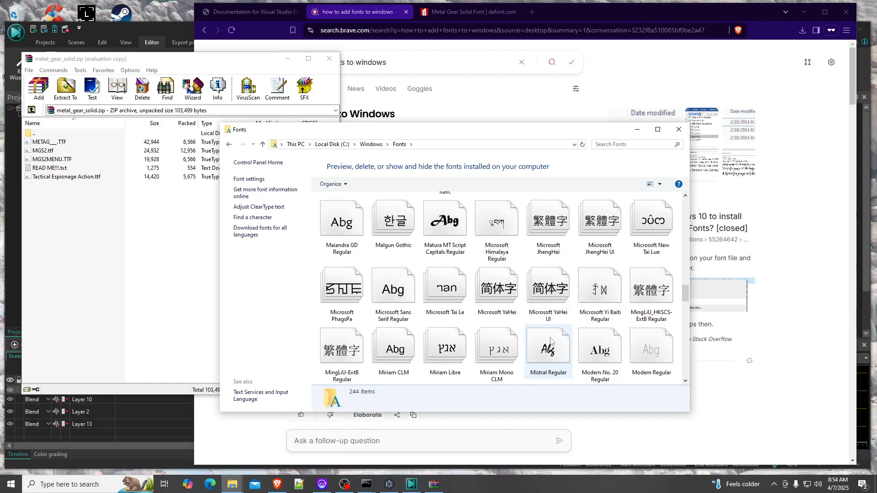
left_click(625, 145)
type("metal")
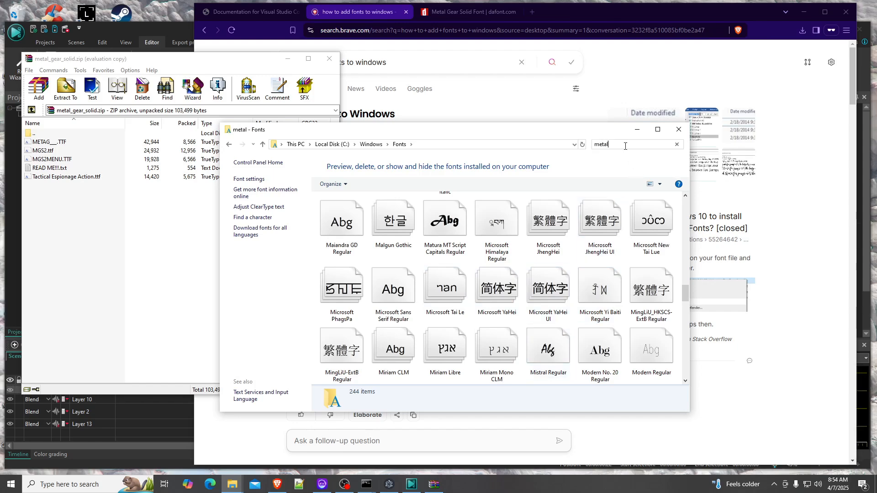
left_click_drag(624, 145, 520, 147)
key("BackSpace")
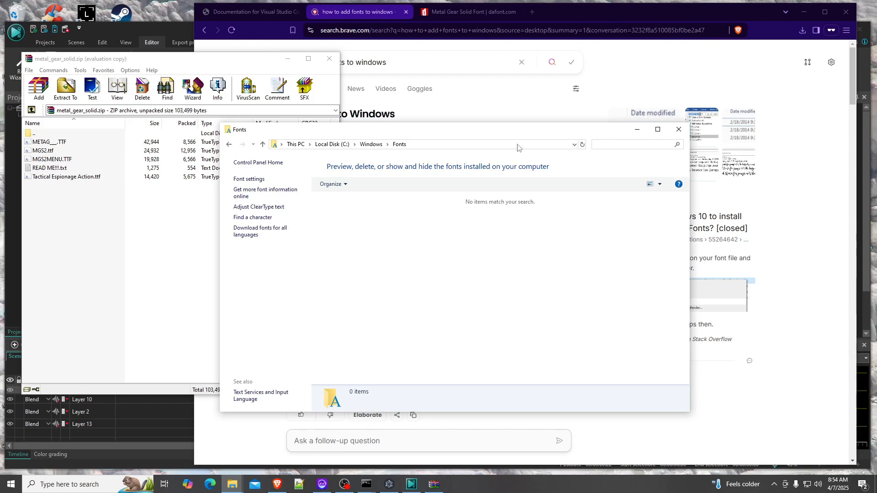
Rename METAG___.TTF inside the archive to Metal Gear.TTF
left_click(57, 143)
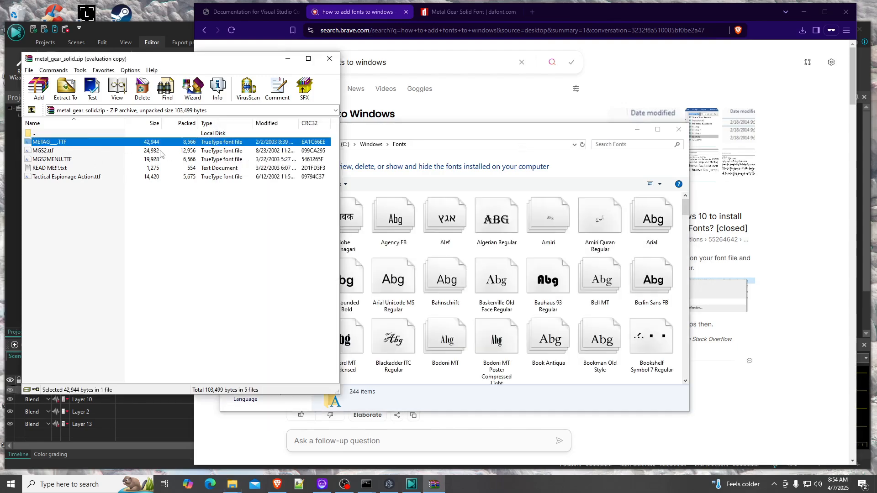
right_click(76, 146)
left_click(135, 235)
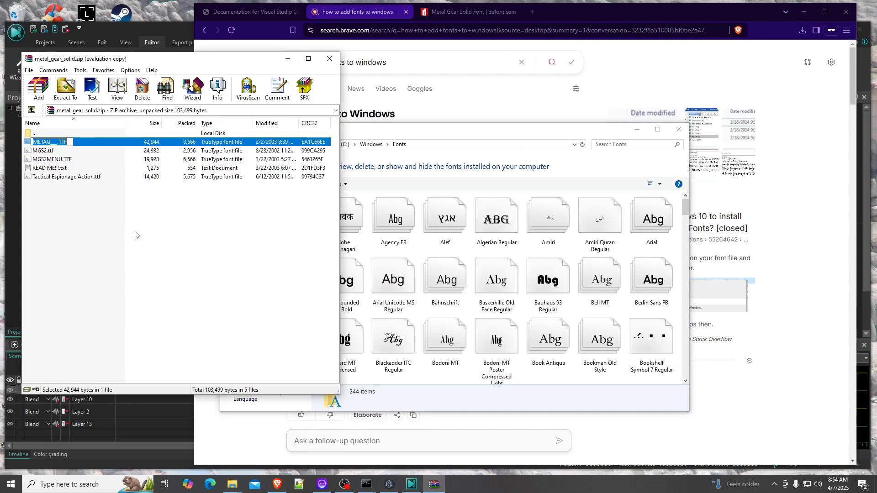
left_click(58, 142)
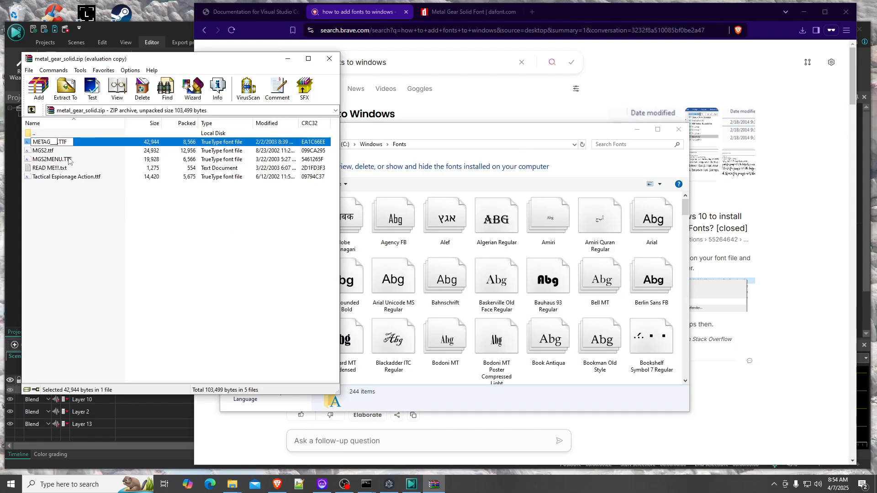
key("BackSpace")
key("BackSpace")
key("BackSpace")
key("BackSpace")
key("BackSpace")
key("BackSpace")
key("BackSpace")
type("Metal Gear")
key("Return")
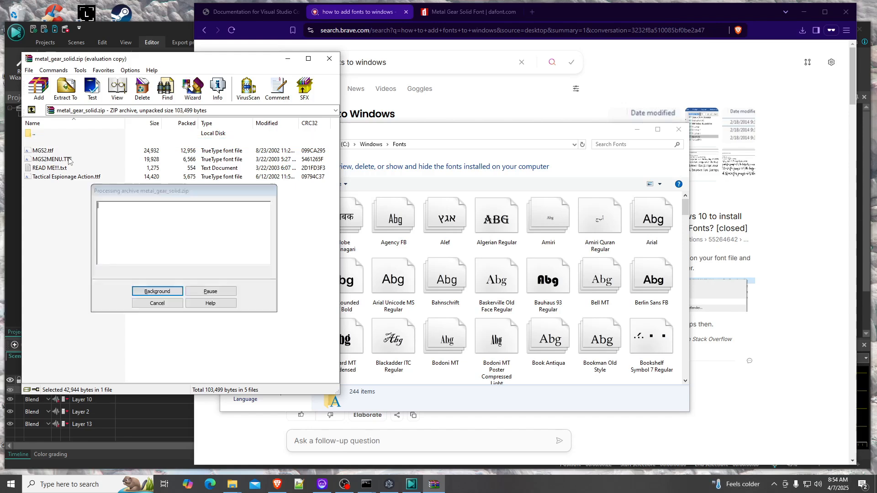
Install Metal Gear.TTF from the archive into the Fonts folder and search the folder for metal
left_click_drag(54, 145, 548, 281)
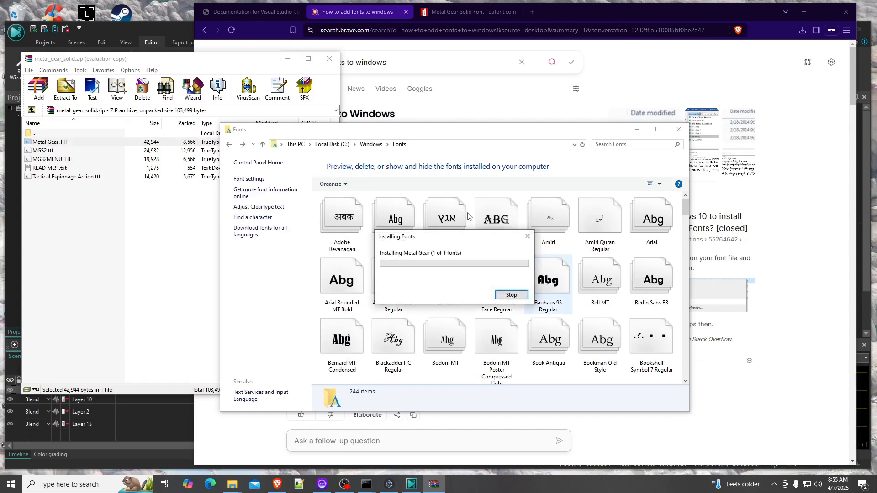
left_click(610, 146)
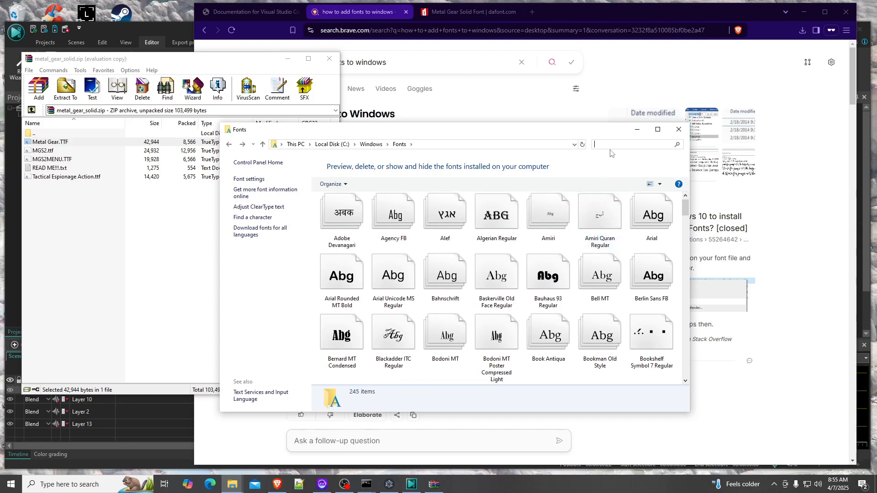
scroll(615, 156, "down", 10)
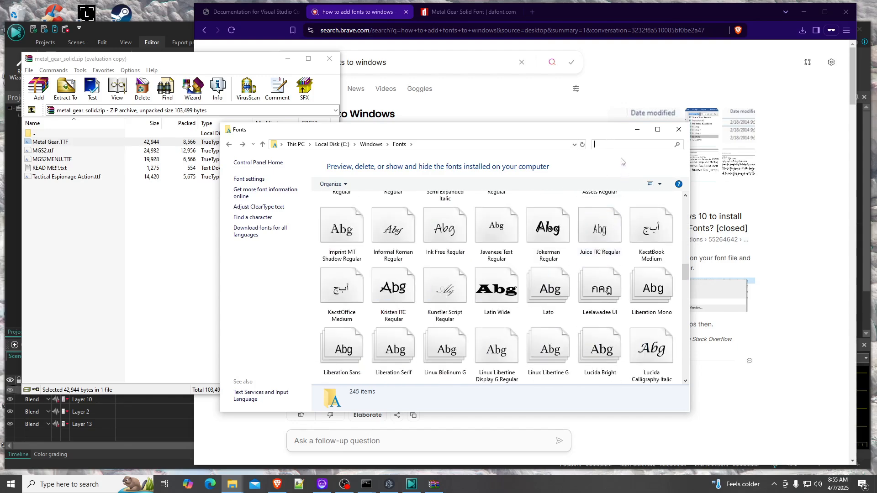
type("metal")
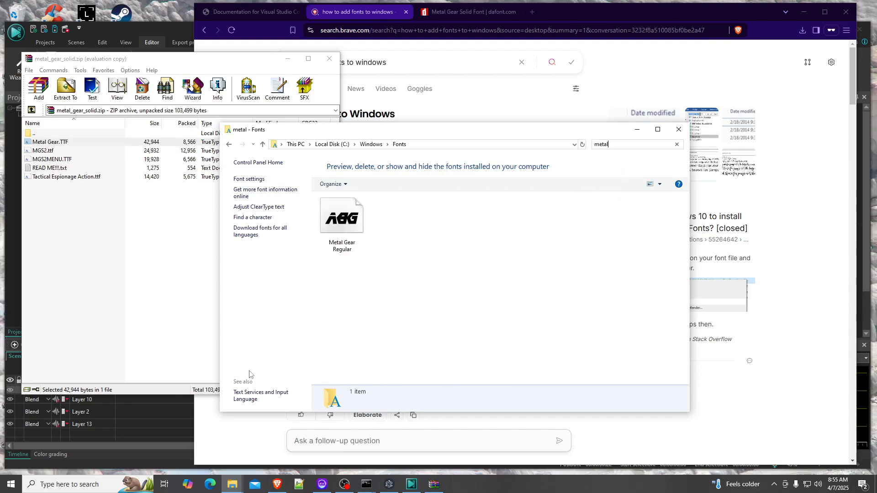
Try to find the Metal Gear font for the test text object in VSDC's font list
left_click(146, 446)
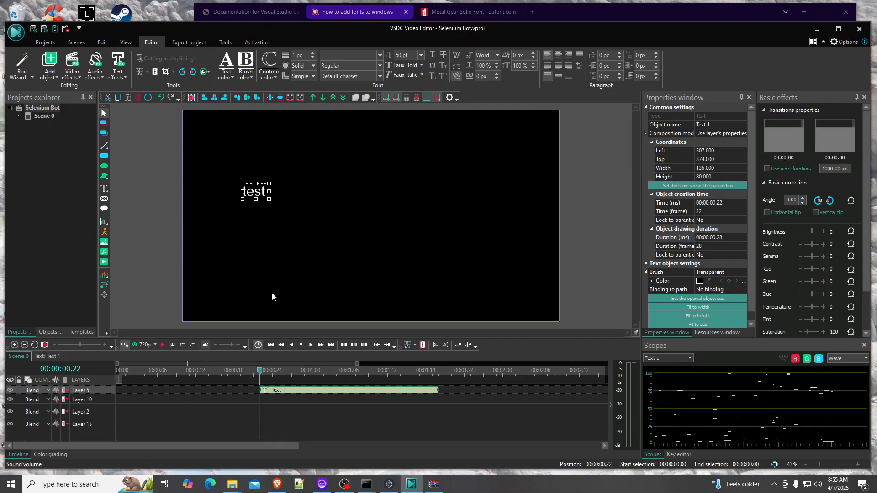
left_click(355, 55)
left_click(250, 120)
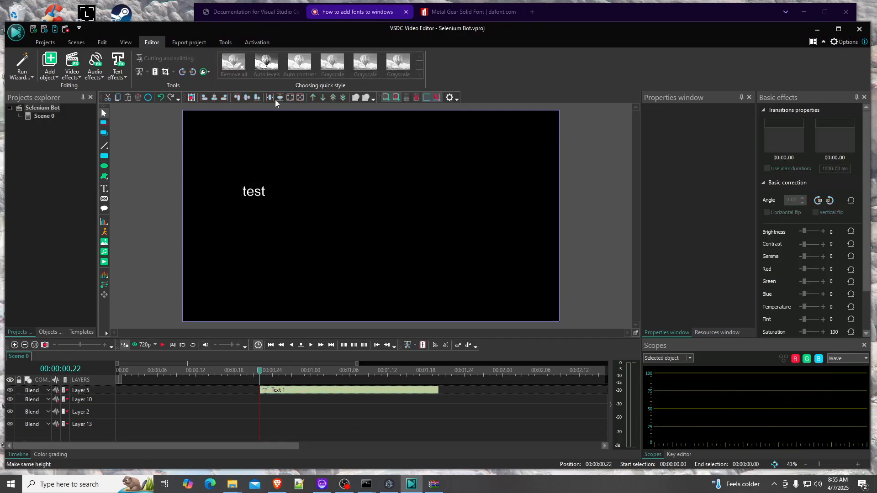
left_click(262, 192)
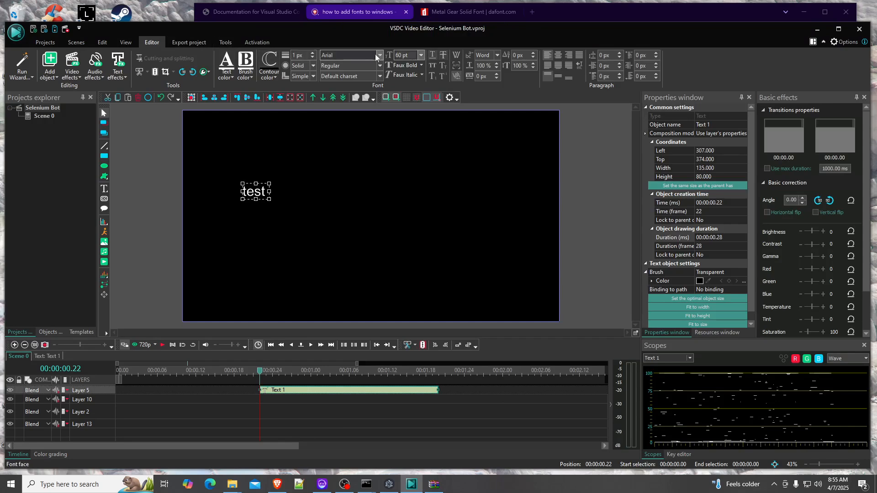
left_click(365, 54)
type("Met")
left_click(379, 55)
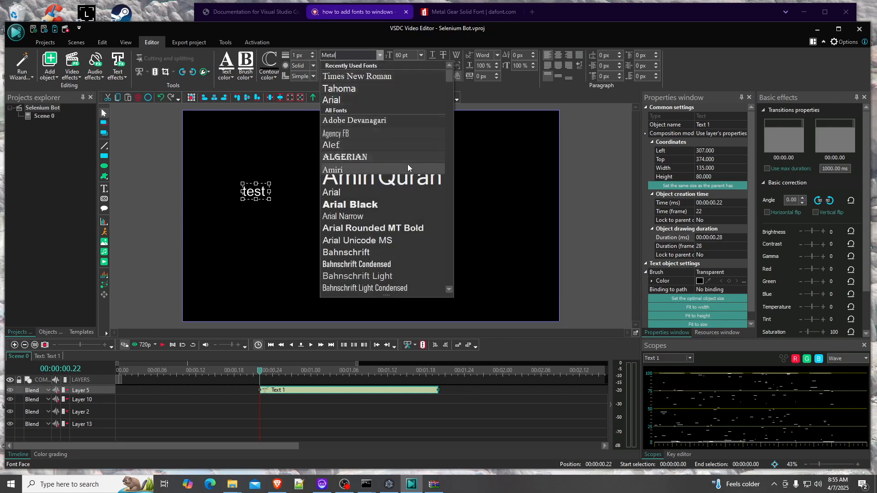
scroll(407, 165, "down", 5)
scroll(408, 166, "up", 5)
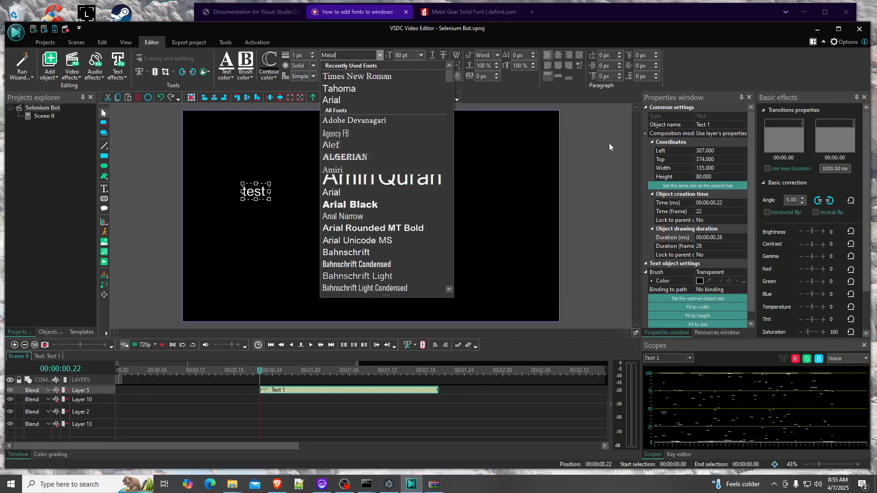
left_click(486, 224)
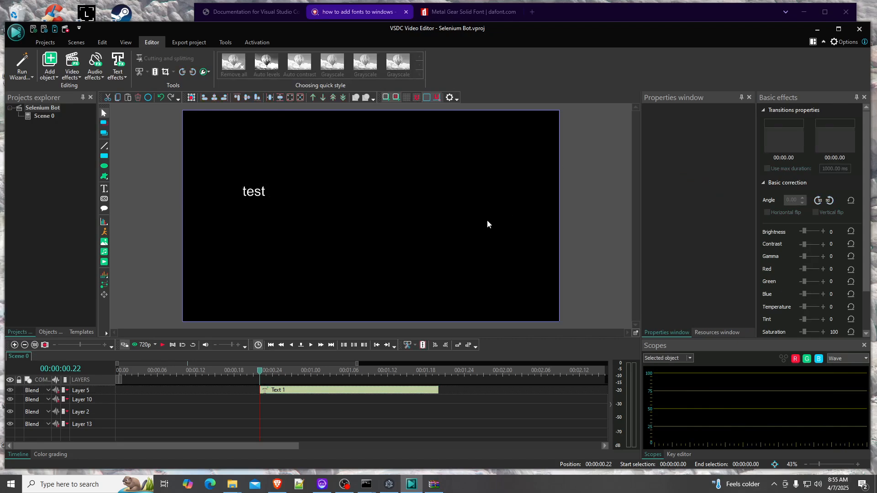
Restart VSDC and reopen the Selenium Bot.vproj project from its folder
left_click(859, 28)
left_click(432, 234)
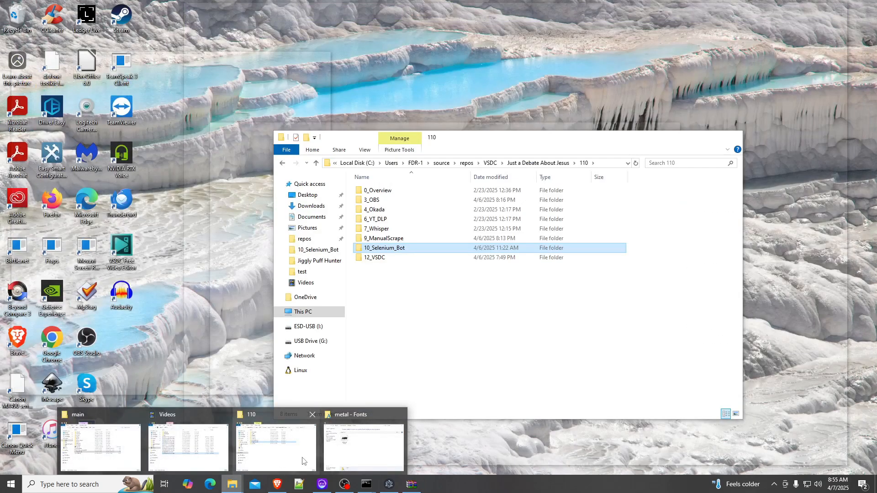
left_click(280, 445)
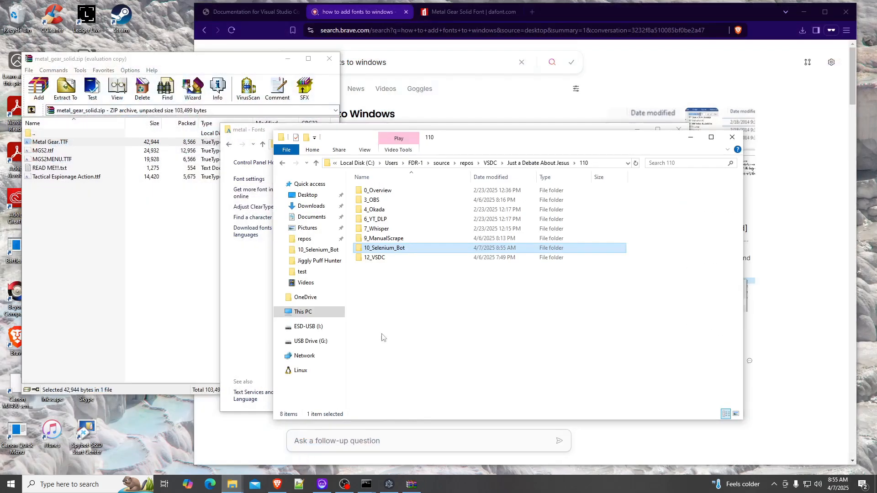
double_click(390, 249)
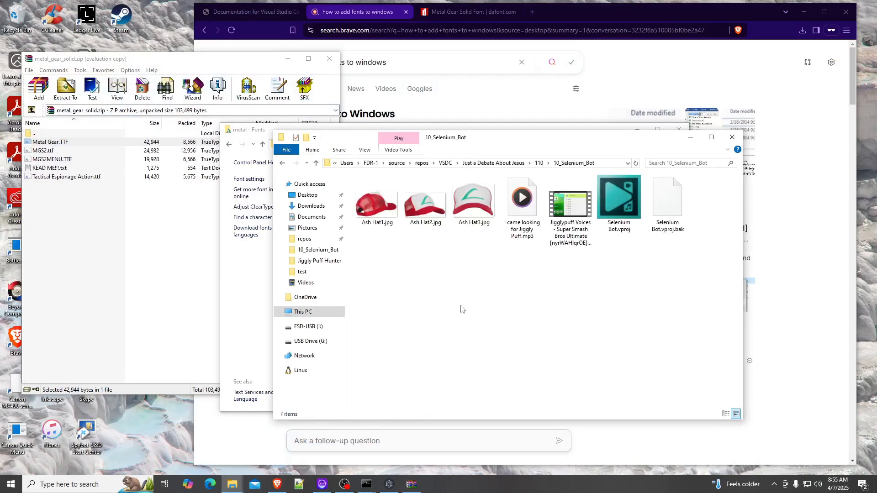
double_click(619, 204)
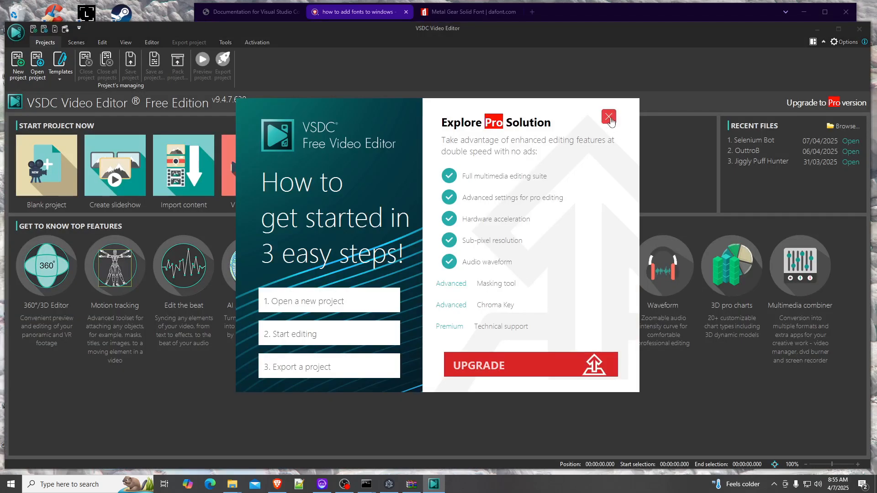
left_click(609, 118)
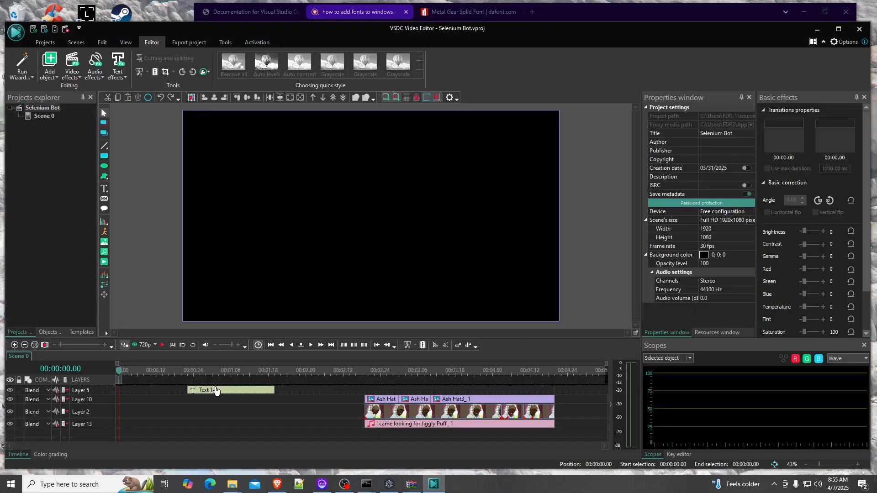
Set the test text object's font to Metal Gear and widen its text box to about 590 px
left_click(235, 371)
left_click(244, 392)
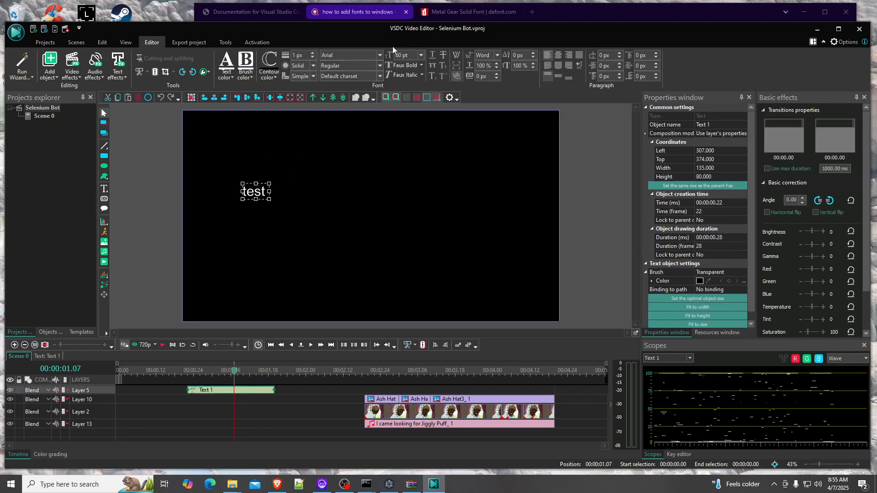
left_click(380, 55)
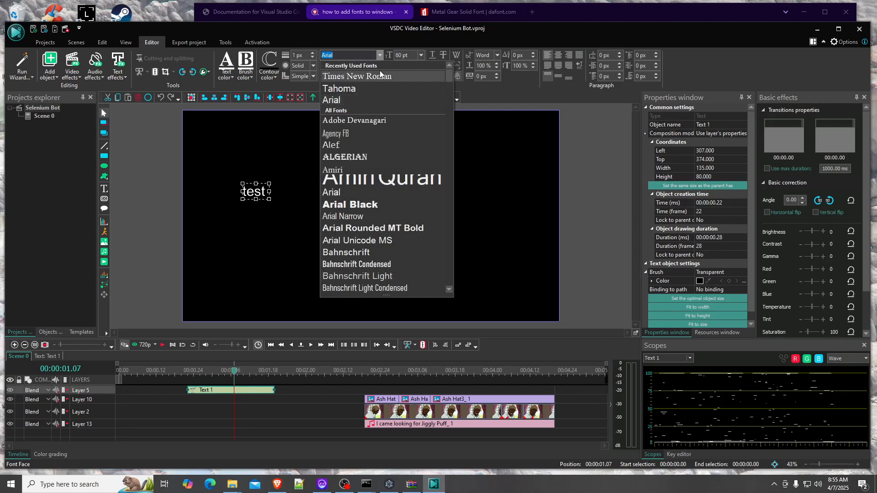
type("Metal Gear")
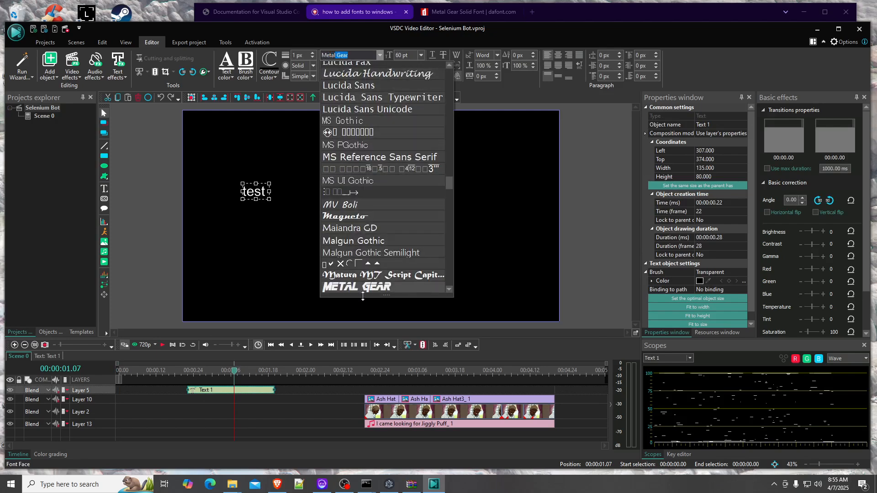
left_click(345, 287)
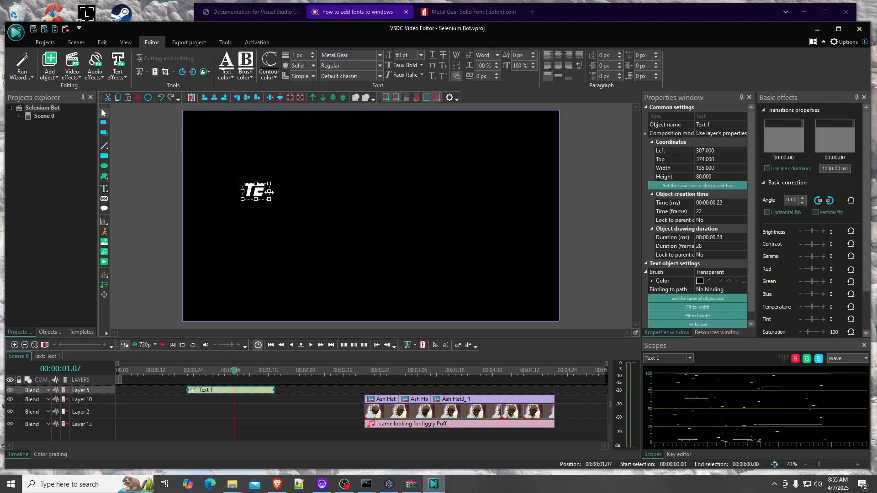
left_click_drag(270, 192, 358, 192)
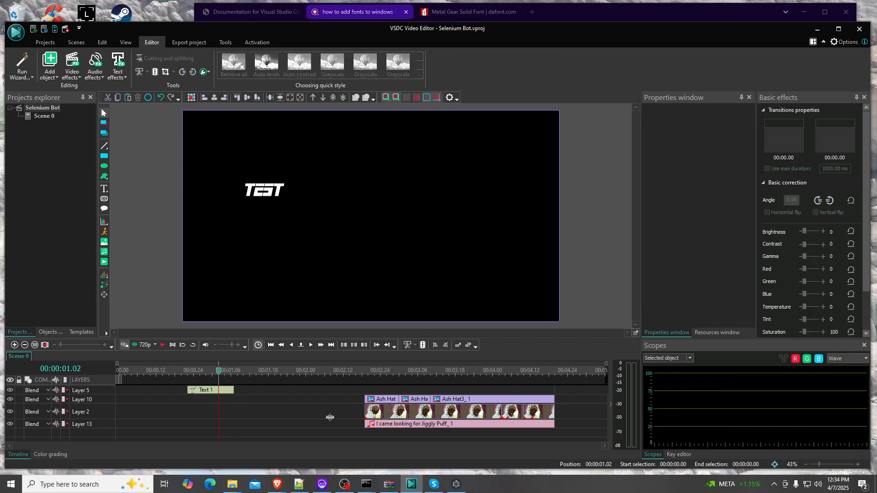
Preview the installed Metal Gear Regular font from the Fonts folder and reselect the test text in VSDC
left_click(232, 484)
left_click(338, 443)
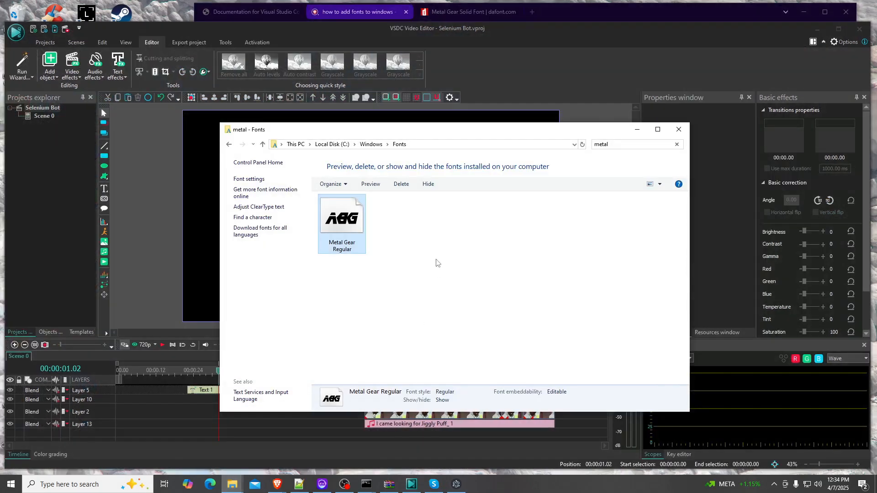
double_click(352, 222)
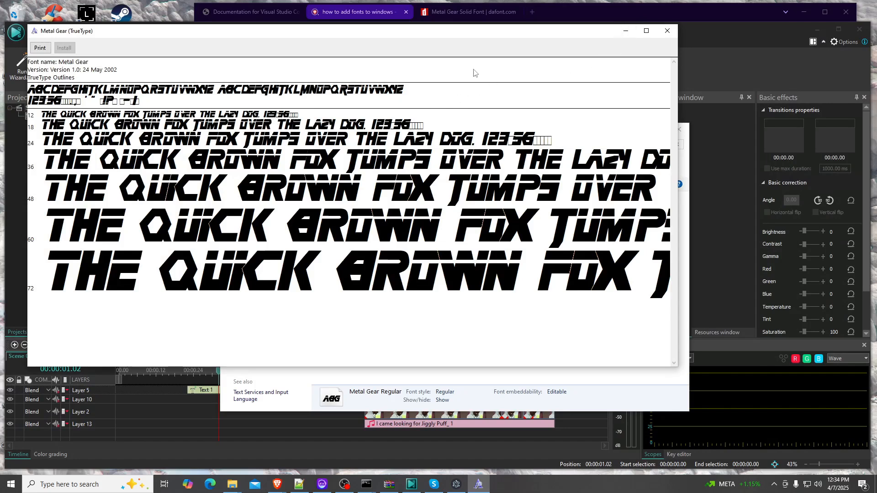
left_click(667, 31)
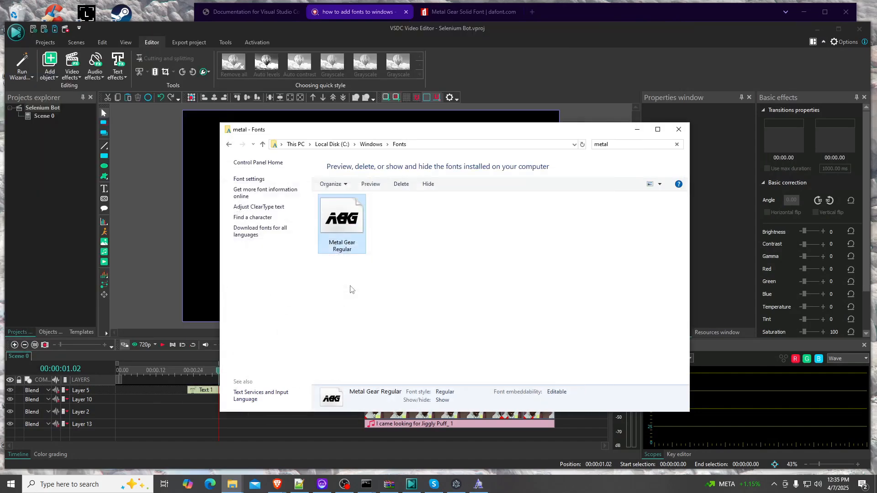
left_click(151, 232)
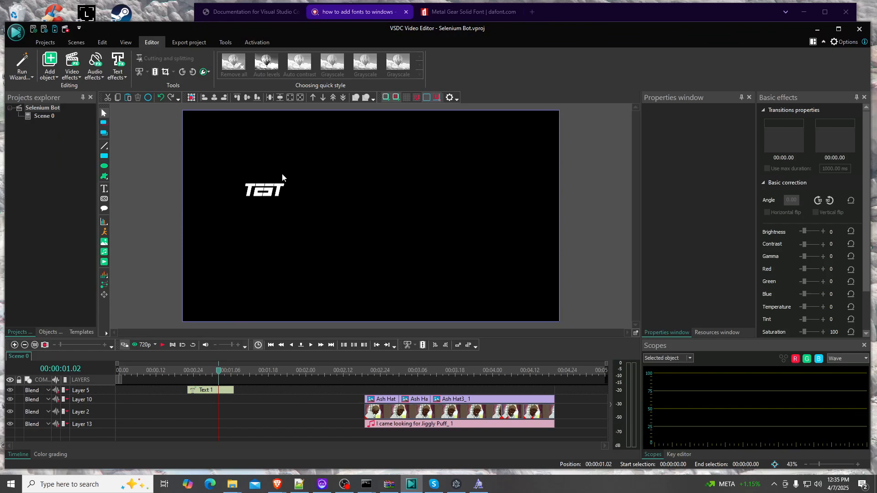
left_click(280, 191)
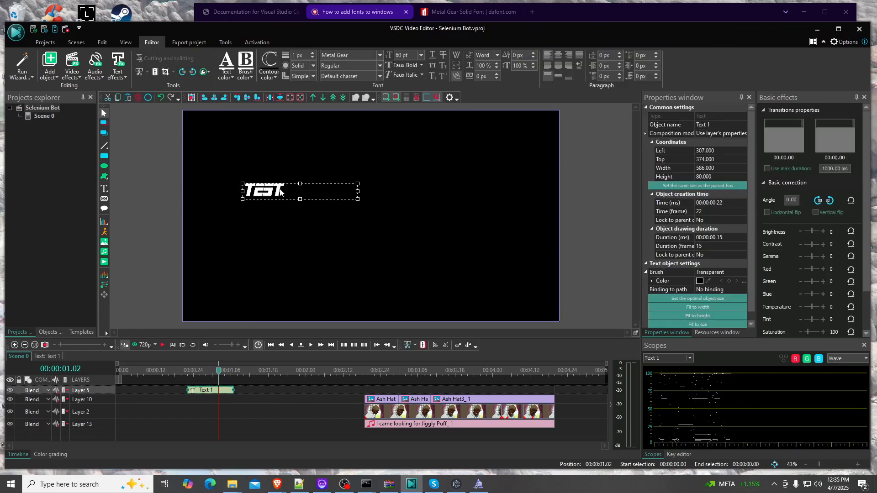
double_click(280, 192)
Search the web for font forge in a new private browser tab
left_click(277, 484)
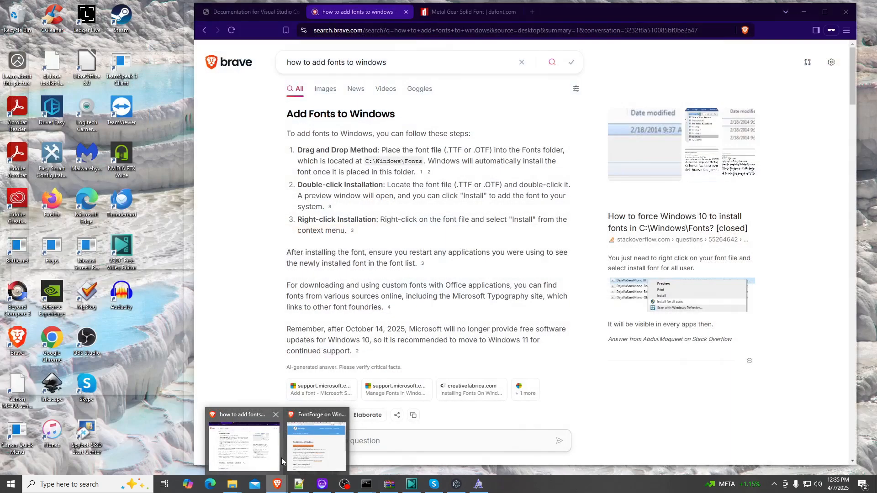
left_click(281, 461)
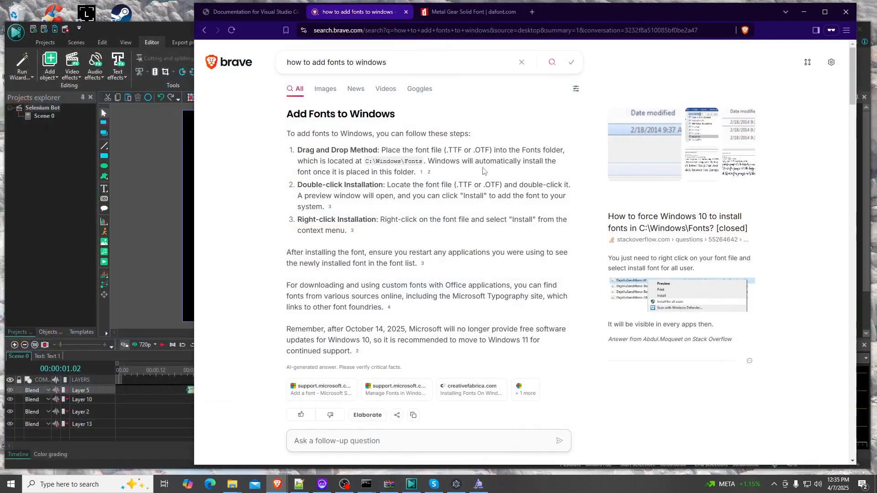
left_click(532, 16)
type("font s")
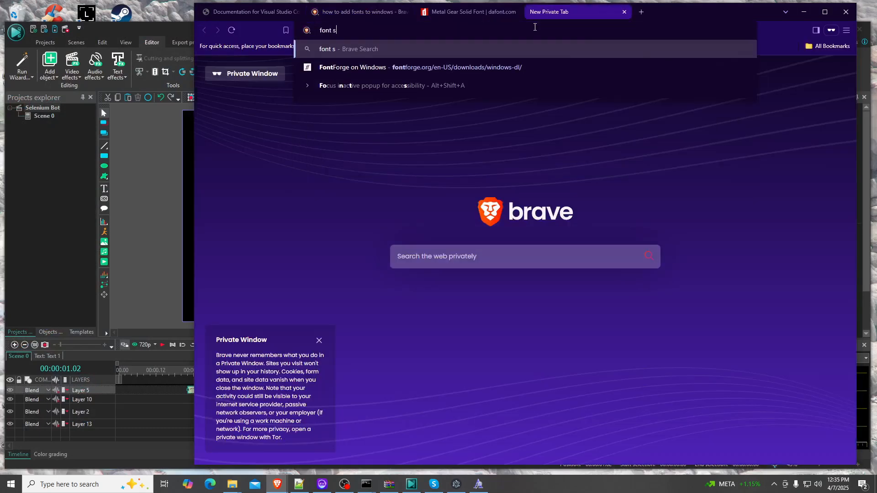
key("BackSpace")
type("forge")
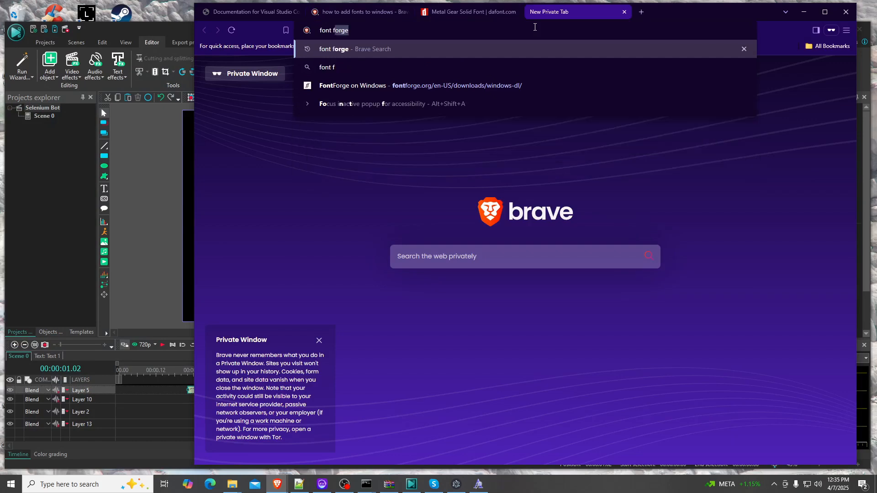
key("Return")
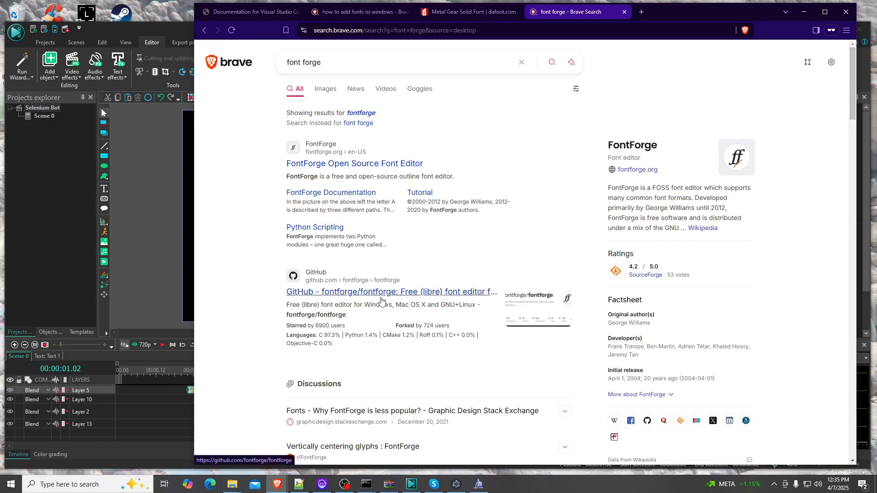
Download FontForge's Windows installer and run setup in English with a desktop shortcut, launching FontForge at the end
left_click(351, 164)
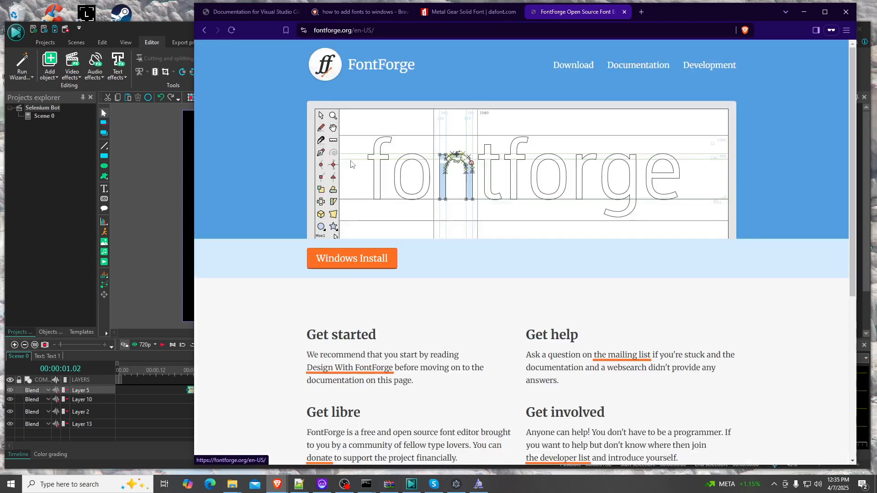
left_click(376, 268)
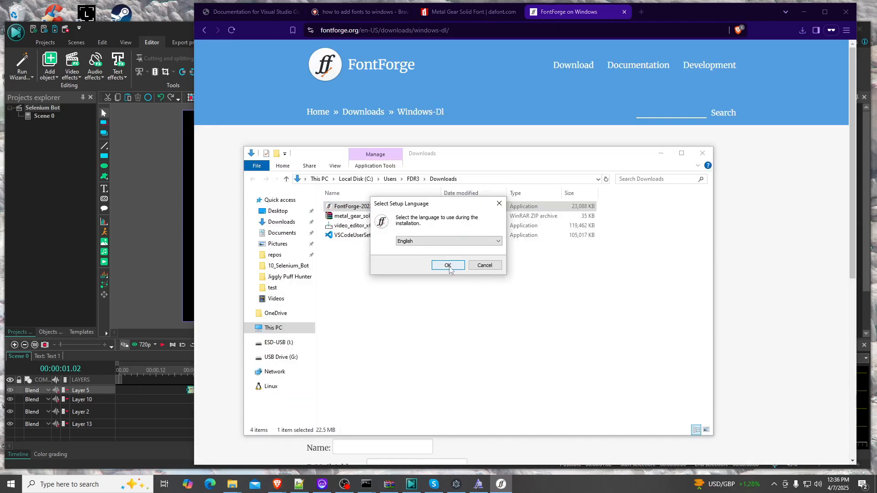
left_click(448, 266)
scroll(474, 251, "down", 10)
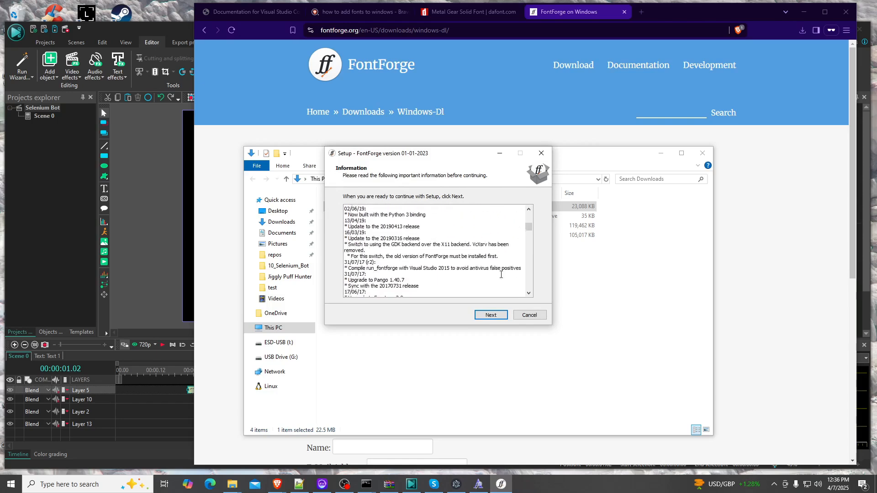
key("Return")
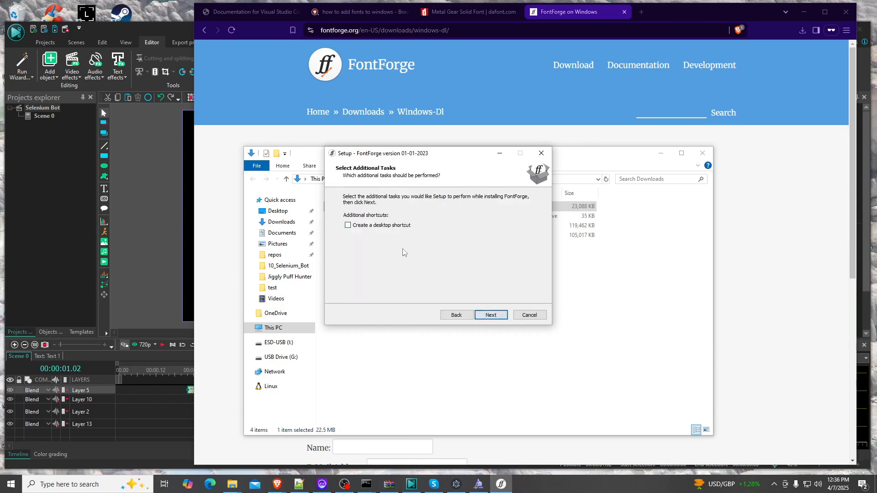
left_click(502, 313)
left_click(494, 314)
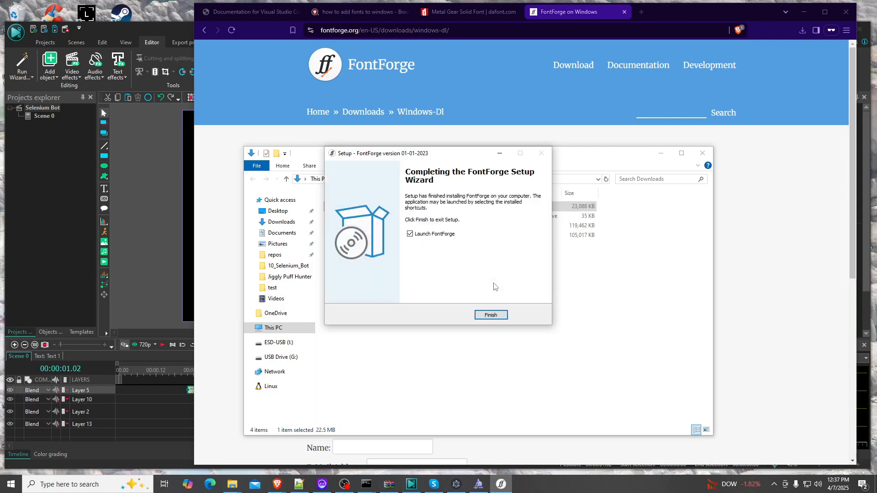
left_click(496, 315)
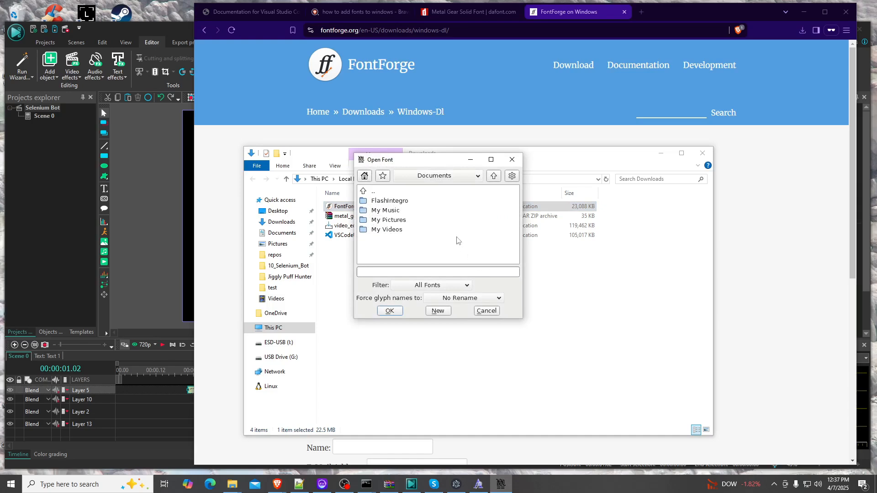
Navigate FontForge's Open Font dialog to the C:\Windows\Fonts folder
left_click(364, 192)
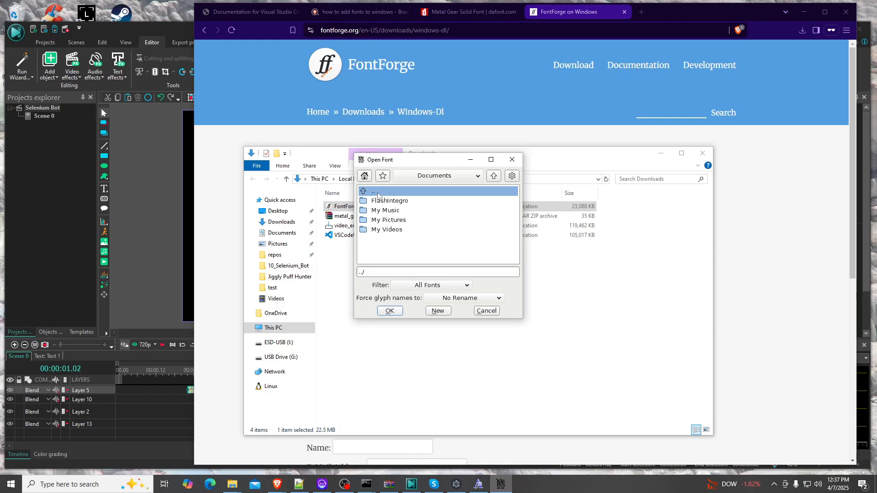
left_click(457, 176)
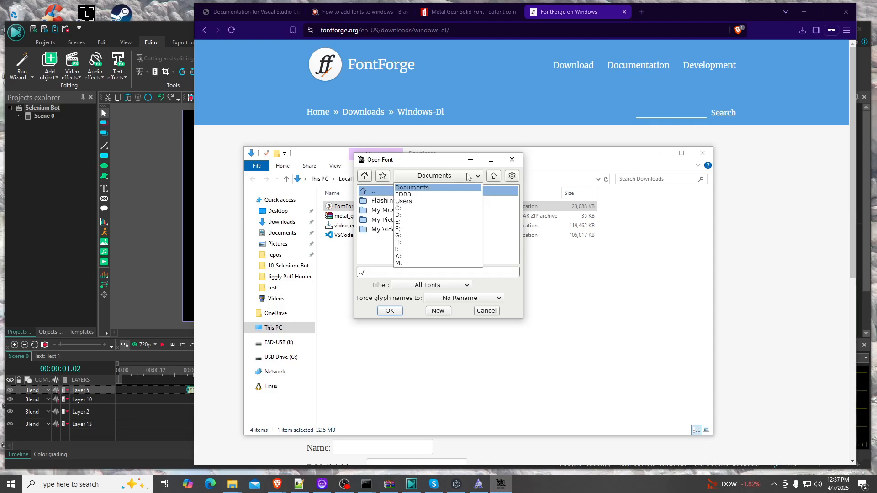
left_click(399, 208)
left_click(407, 204)
scroll(424, 228, "down", 3)
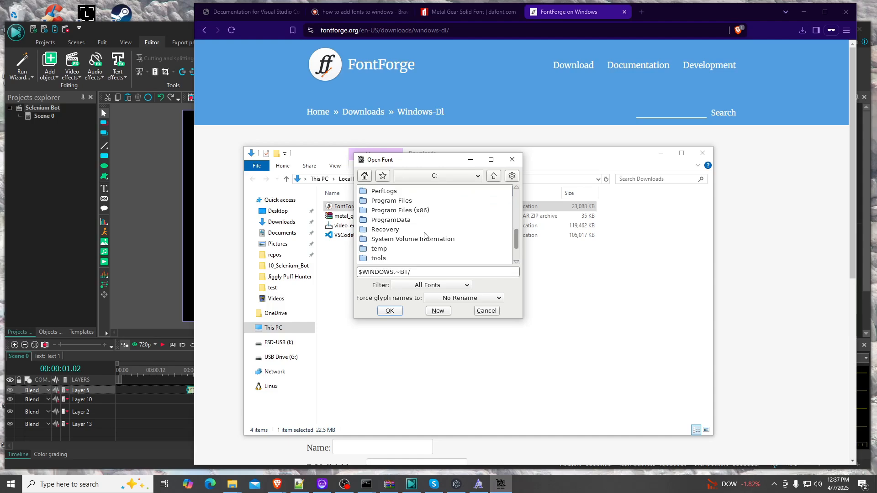
scroll(424, 236, "down", 1)
left_click(389, 247)
double_click(390, 246)
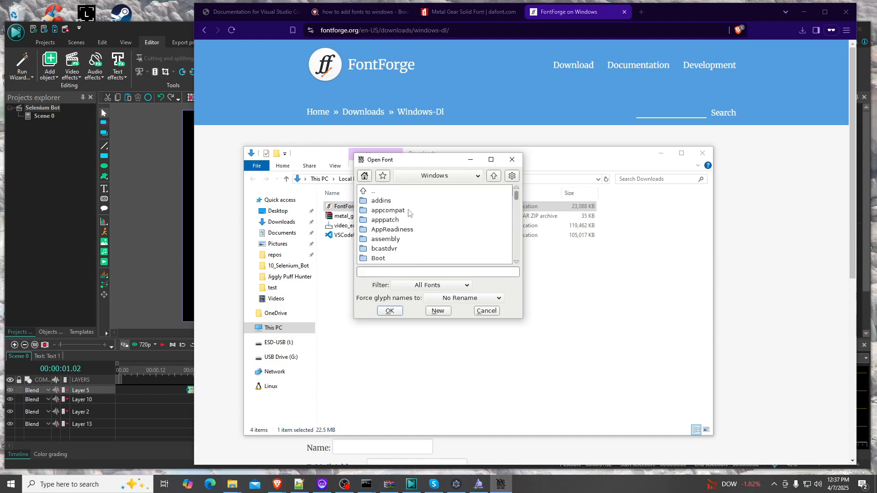
scroll(407, 216, "down", 6)
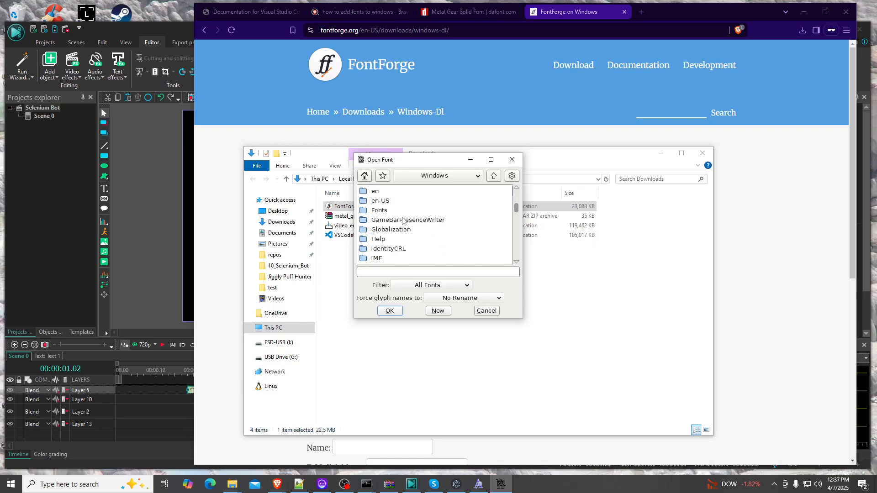
double_click(391, 211)
scroll(438, 216, "down", 3)
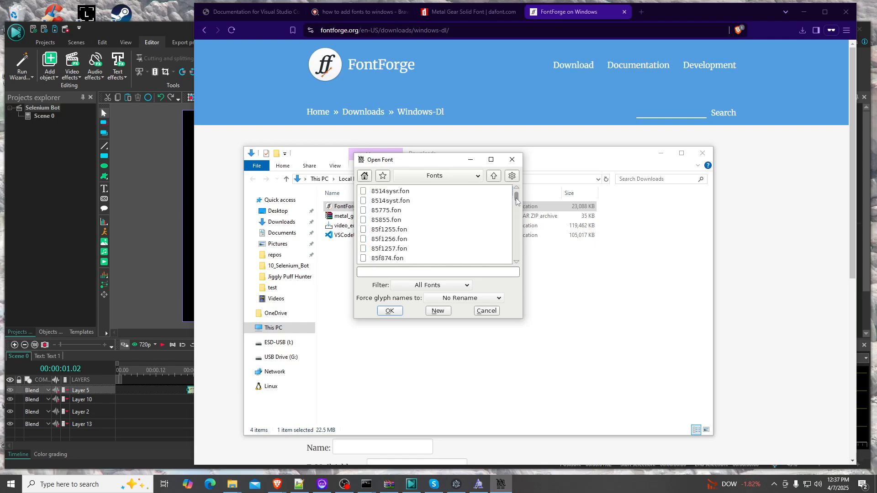
type("metal")
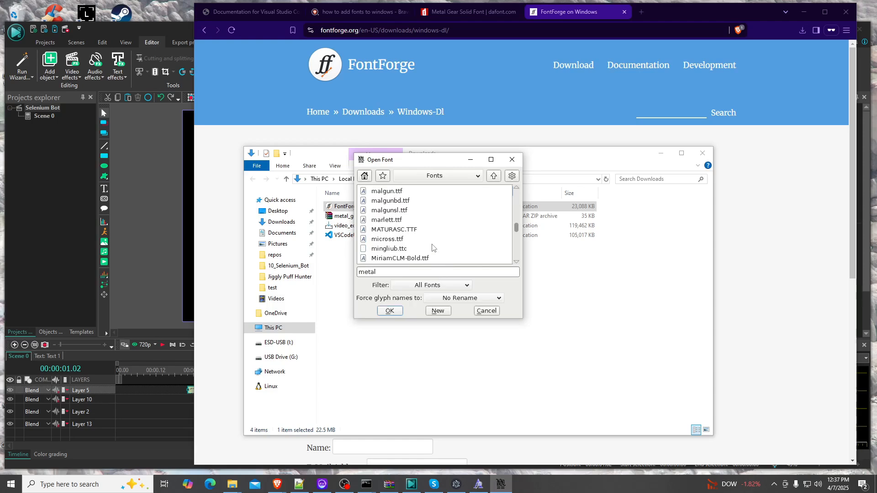
scroll(432, 247, "up", 2)
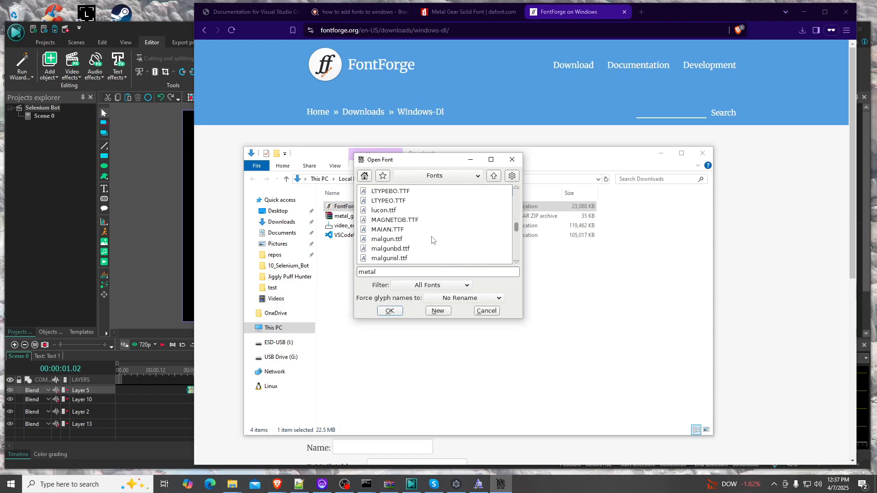
scroll(432, 235, "down", 6)
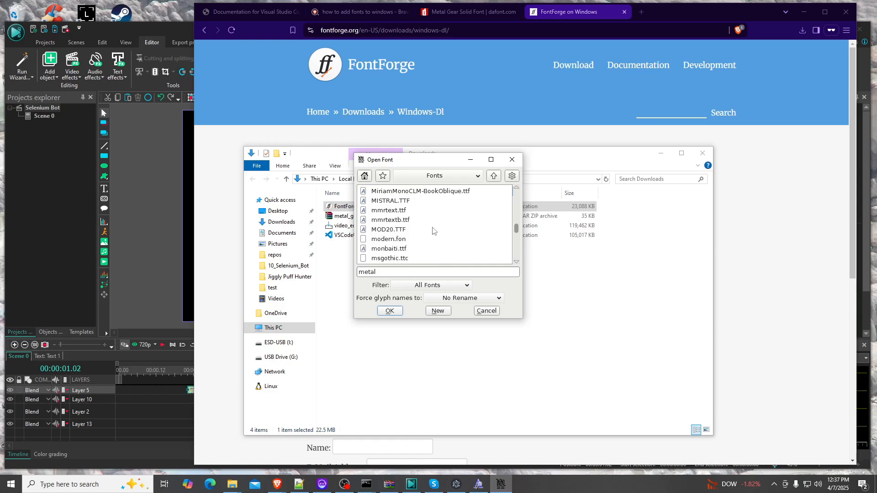
scroll(433, 230, "up", 1)
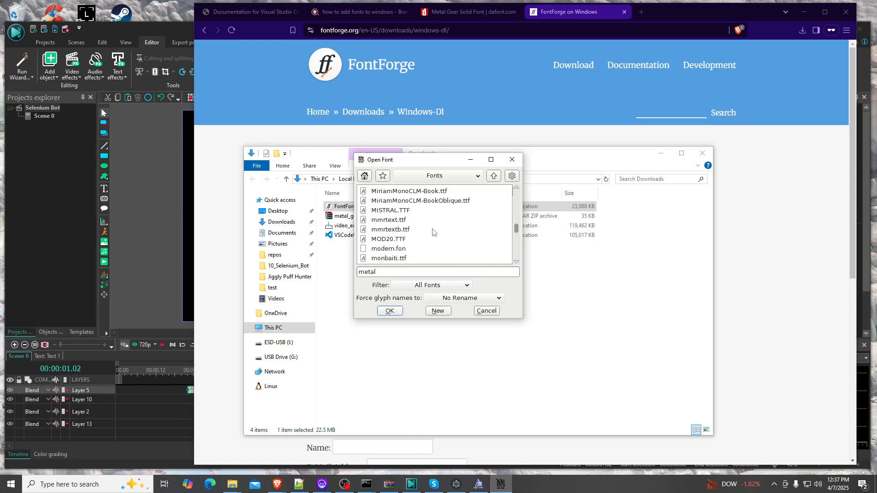
scroll(433, 232, "up", 3)
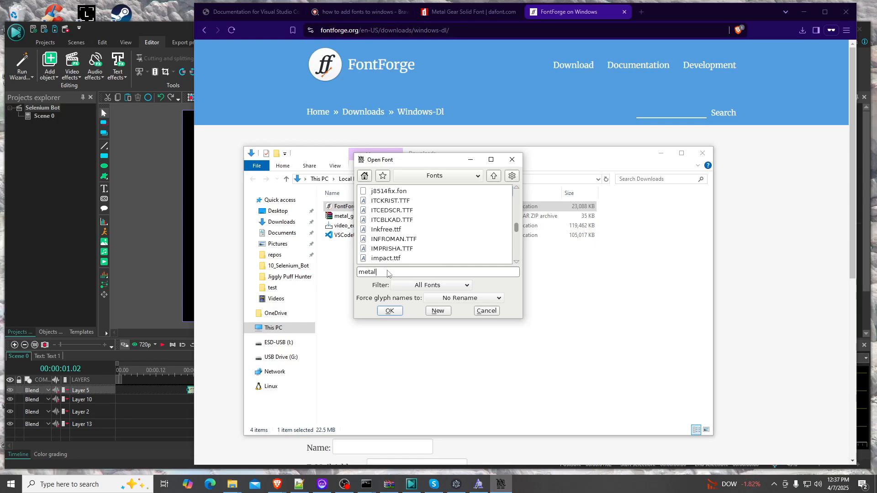
key("BackSpace")
key("BackSpace")
key("BackSpace")
key("BackSpace")
key("BackSpace")
type("Met")
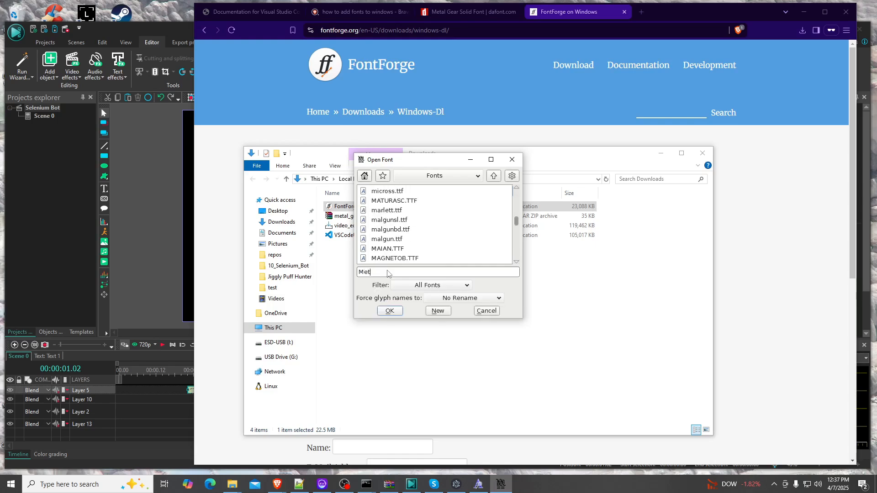
key("BackSpace")
key("BackSpace")
key("BackSpace")
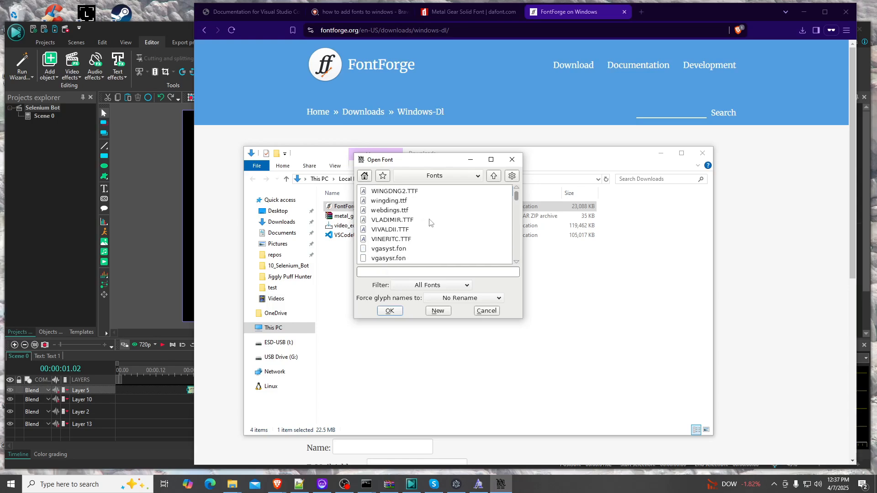
left_click_drag(516, 197, 511, 217)
scroll(418, 223, "up", 3)
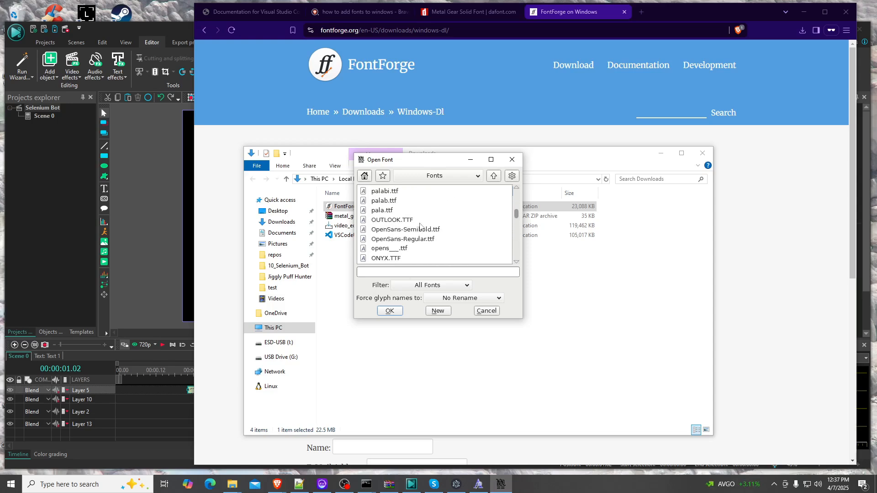
scroll(447, 224, "up", 3)
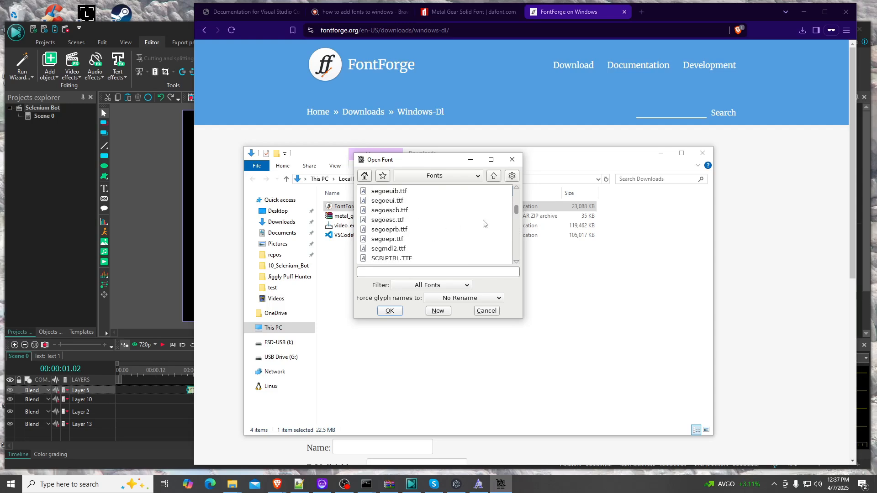
left_click_drag(516, 211, 510, 266)
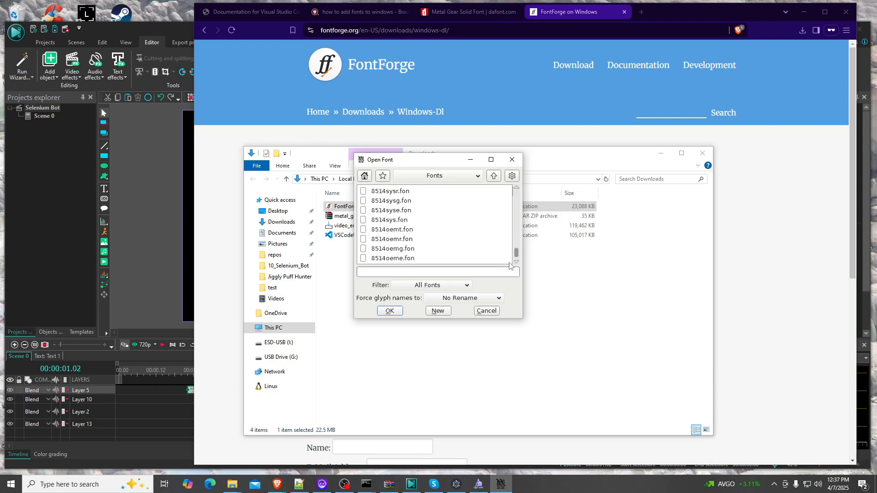
left_click(365, 251)
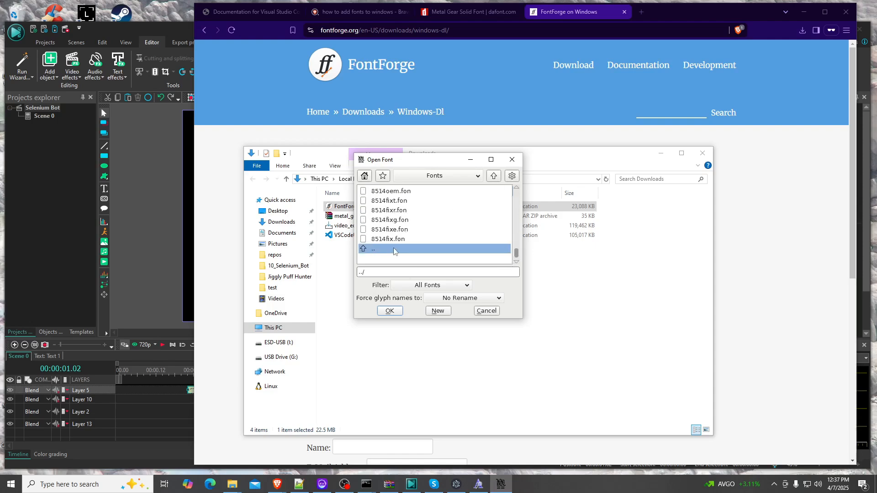
left_click_drag(514, 256, 514, 229)
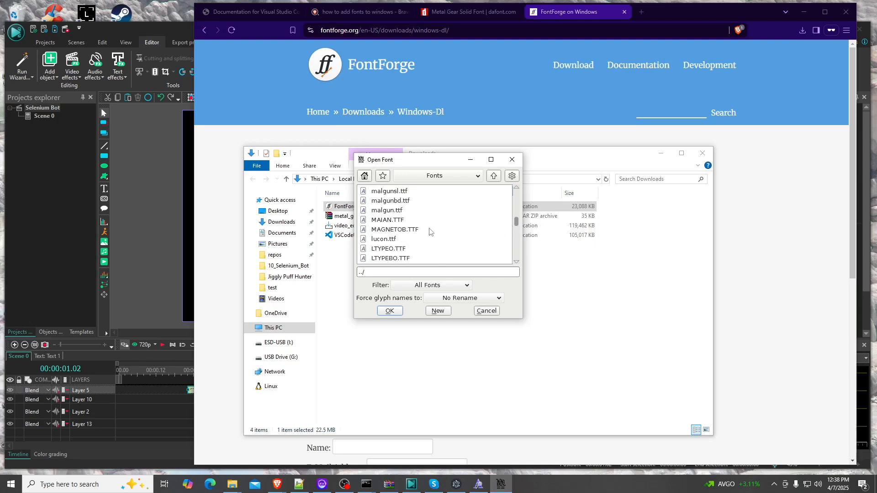
scroll(429, 231, "up", 2)
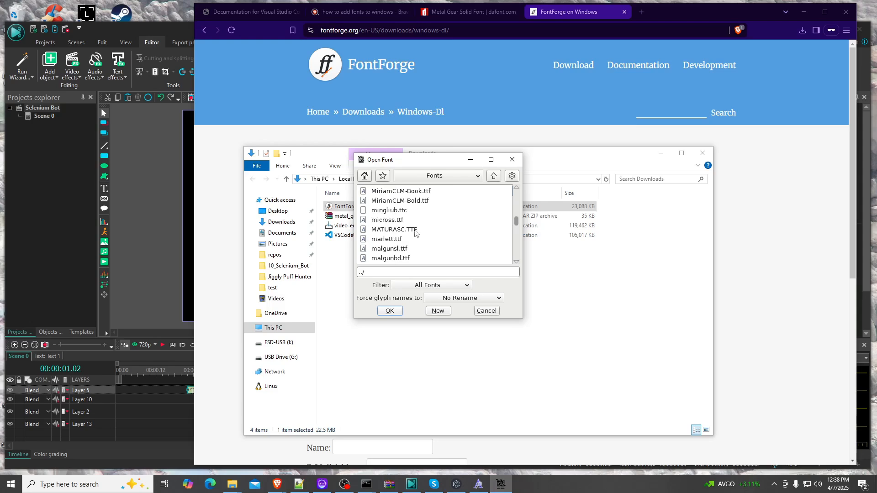
scroll(418, 235, "up", 2)
scroll(426, 240, "down", 3)
scroll(428, 241, "up", 2)
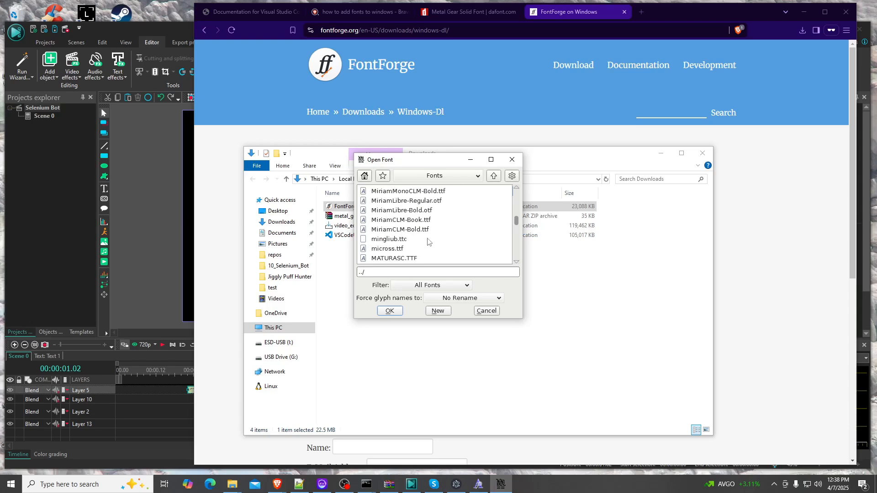
scroll(429, 242, "down", 8)
scroll(428, 241, "up", 7)
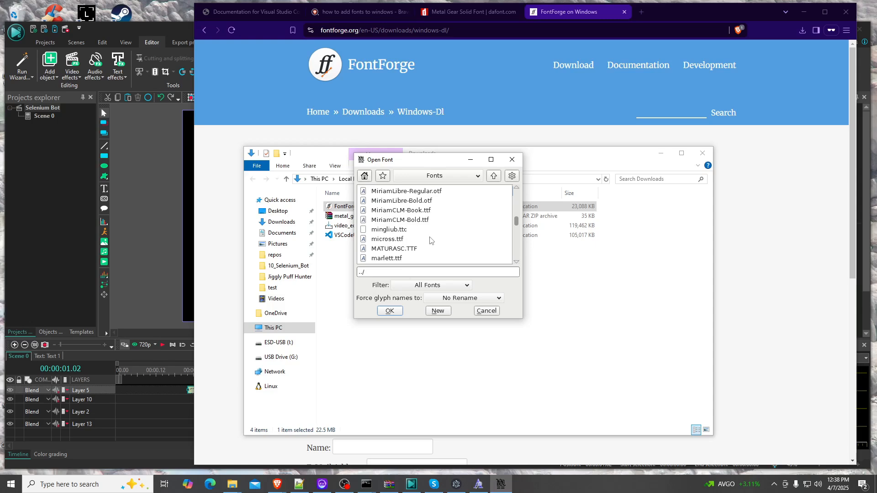
scroll(432, 245, "down", 1)
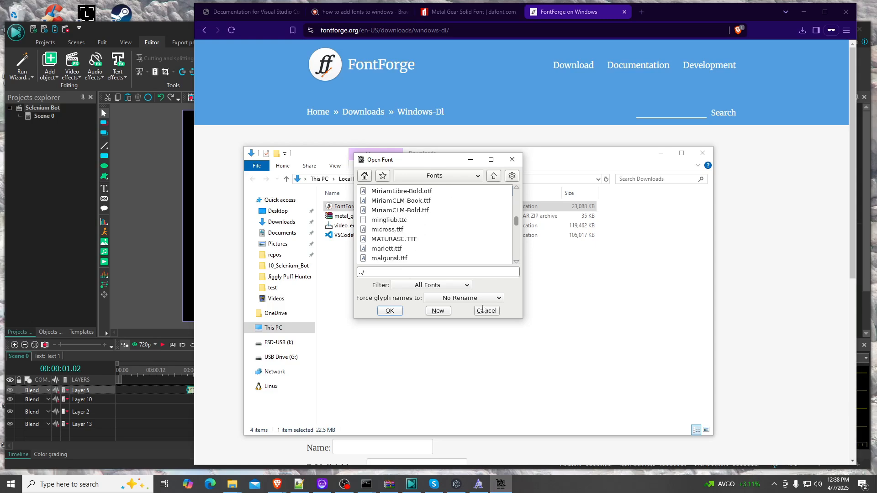
left_click(488, 311)
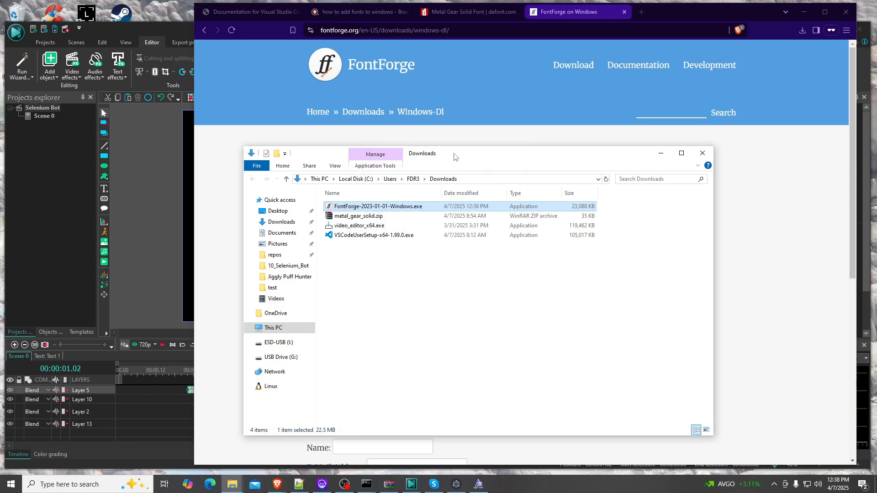
Move the Downloads window aside and close the Metal Gear font preview window
left_click_drag(454, 156, 319, 160)
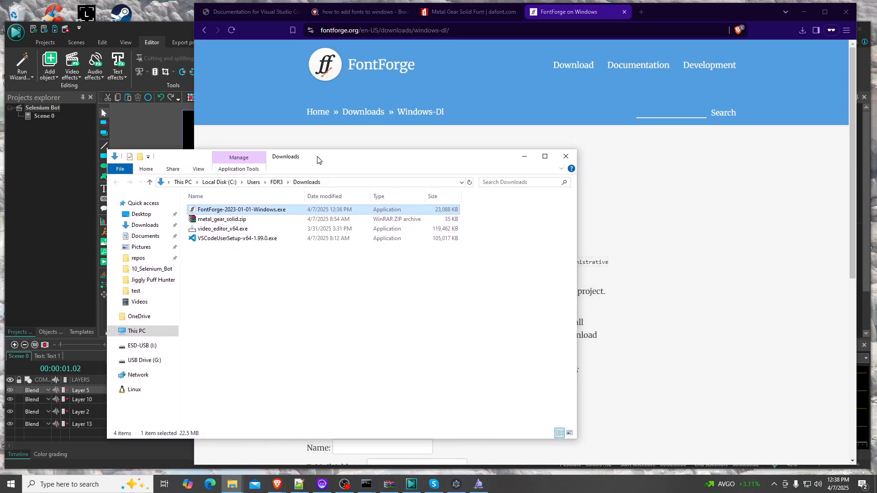
left_click(478, 483)
right_click(478, 484)
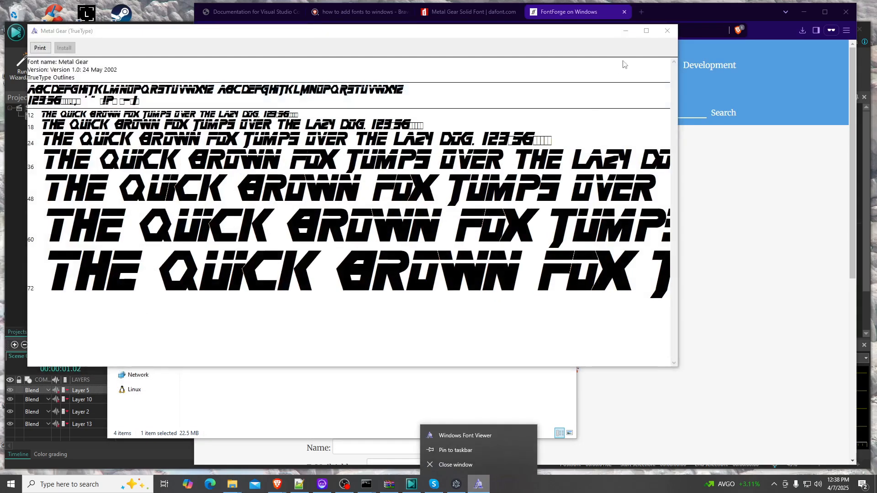
left_click(450, 463)
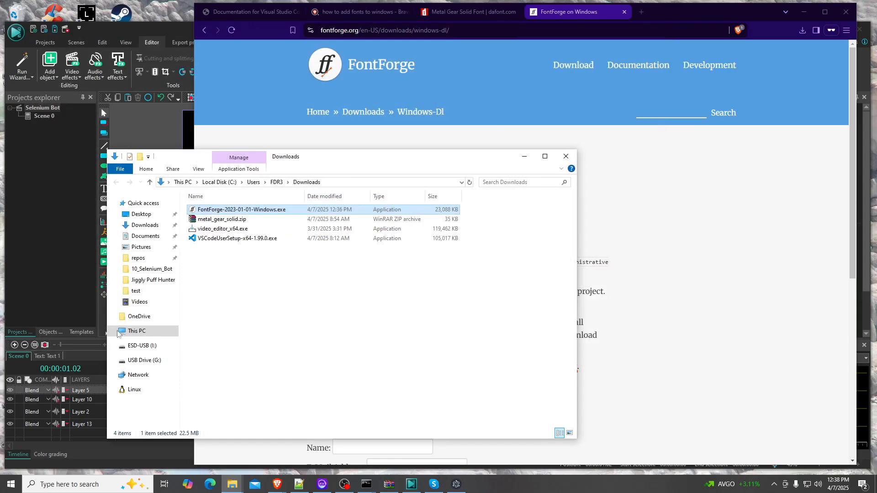
Switch to the Fonts folder window filtered for metal and select the Metal Gear Regular font
mouse_move(230, 481)
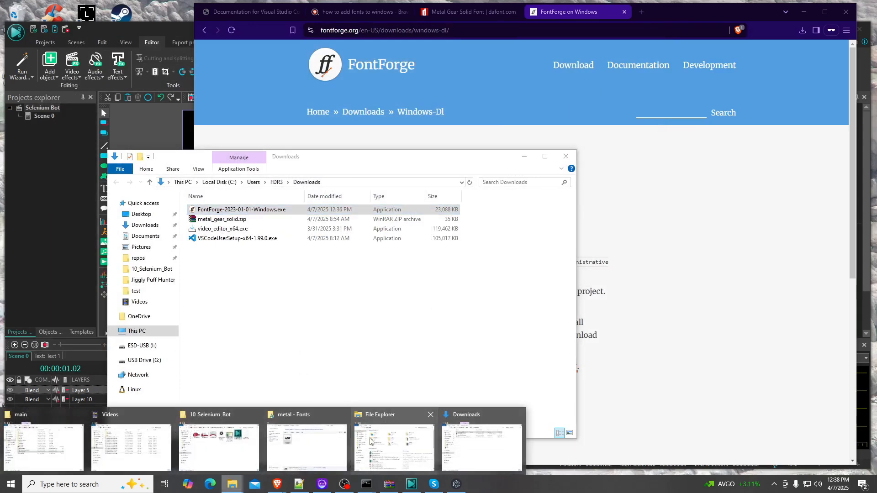
left_click(298, 450)
left_click(351, 228)
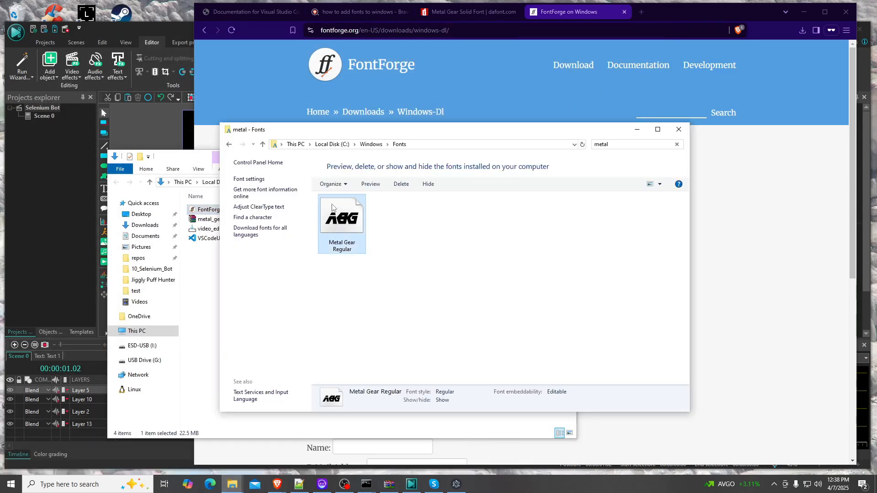
Minimize the VSDC editor and command prompt windows to uncover the desktop, moving the Downloads window aside
left_click(104, 26)
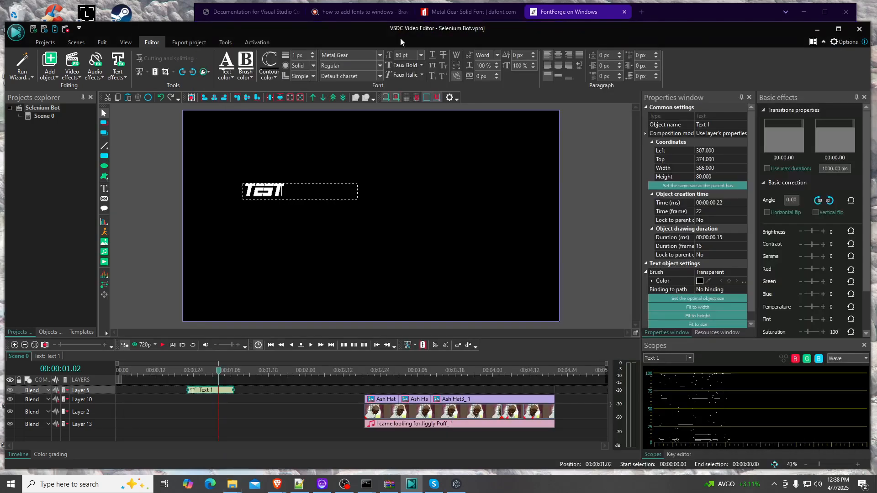
left_click(817, 29)
left_click(81, 114)
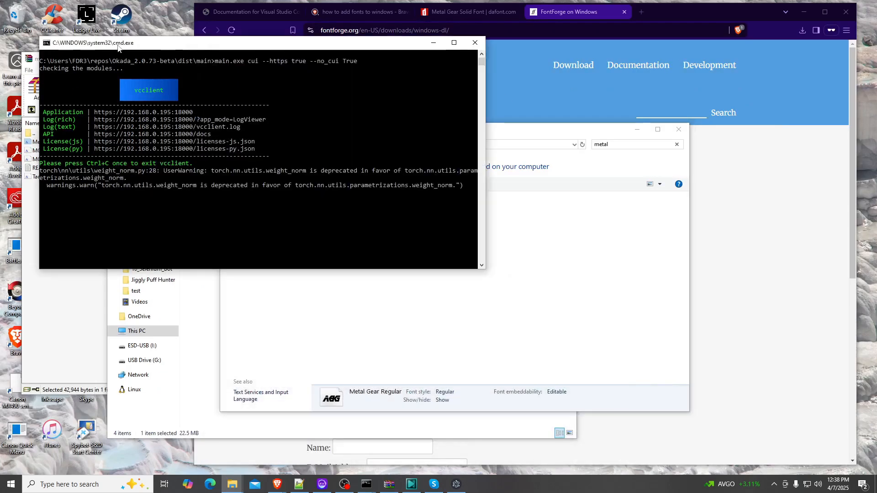
left_click(439, 43)
left_click(150, 71)
left_click(290, 59)
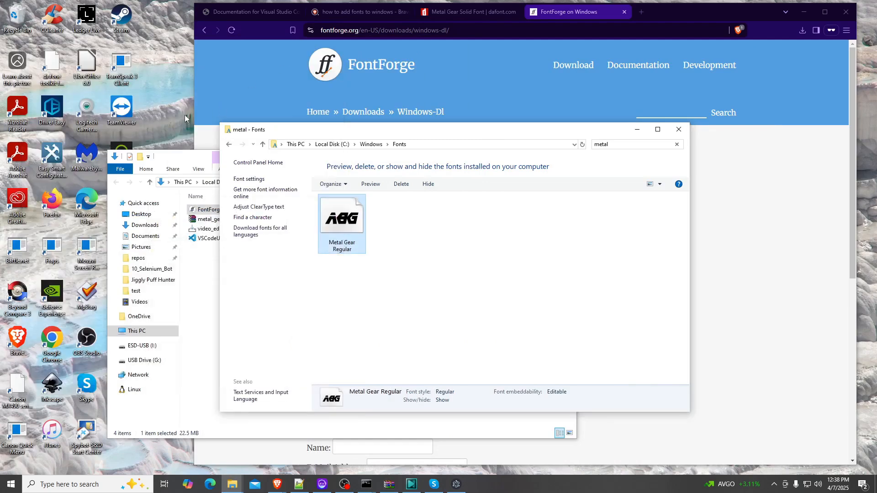
left_click_drag(164, 163, 415, 142)
left_click(157, 412)
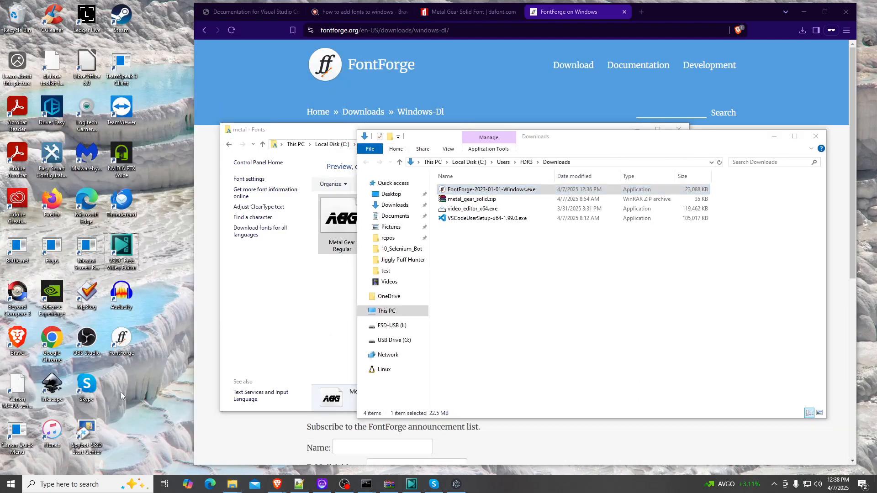
Launch FontForge from its desktop shortcut and open Metal Gear.TTF from the user's Desktop folder
double_click(129, 339)
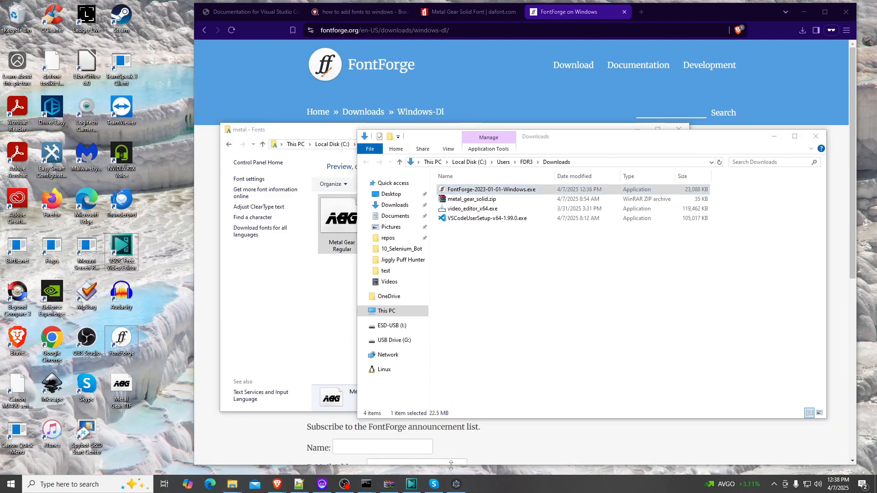
double_click(117, 340)
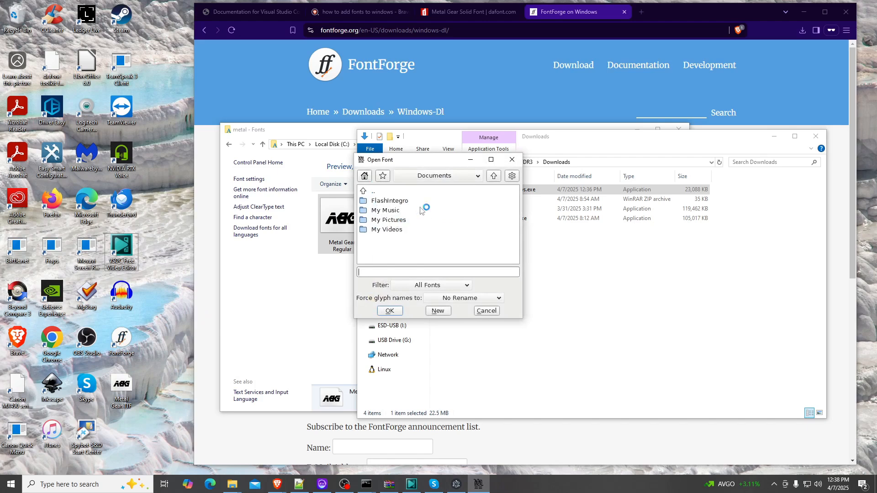
left_click(452, 177)
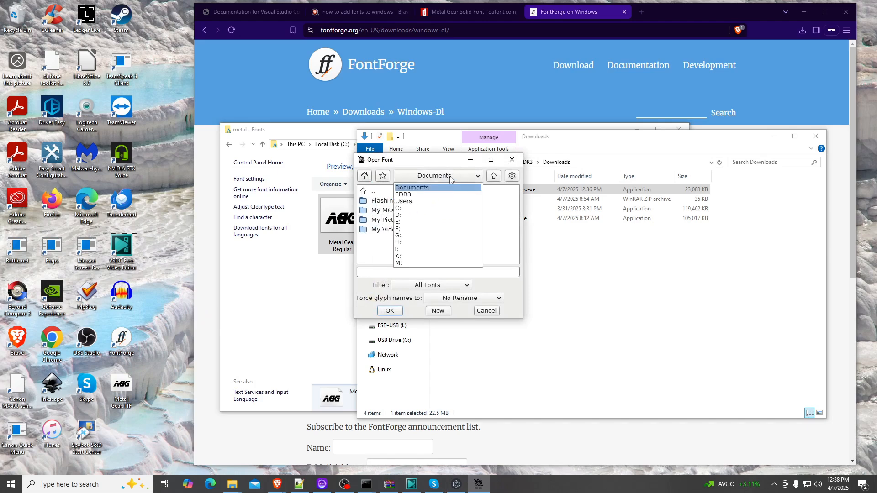
left_click(405, 195)
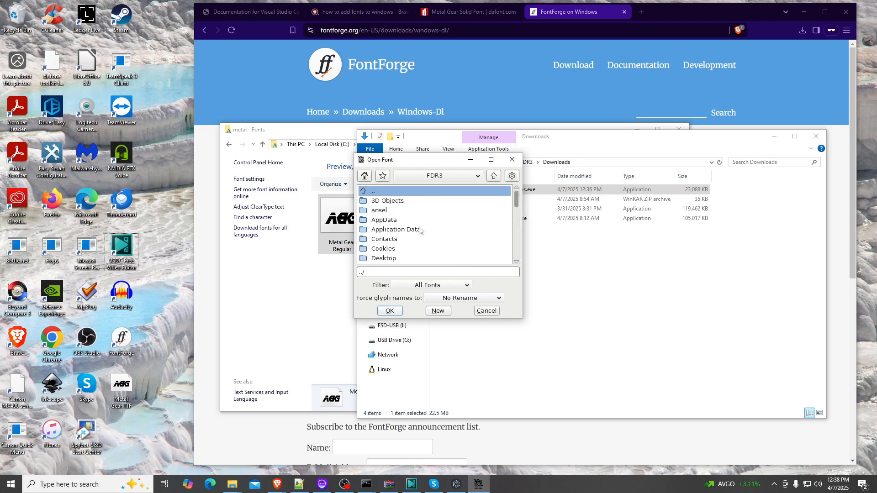
scroll(411, 233, "down", 1)
double_click(389, 238)
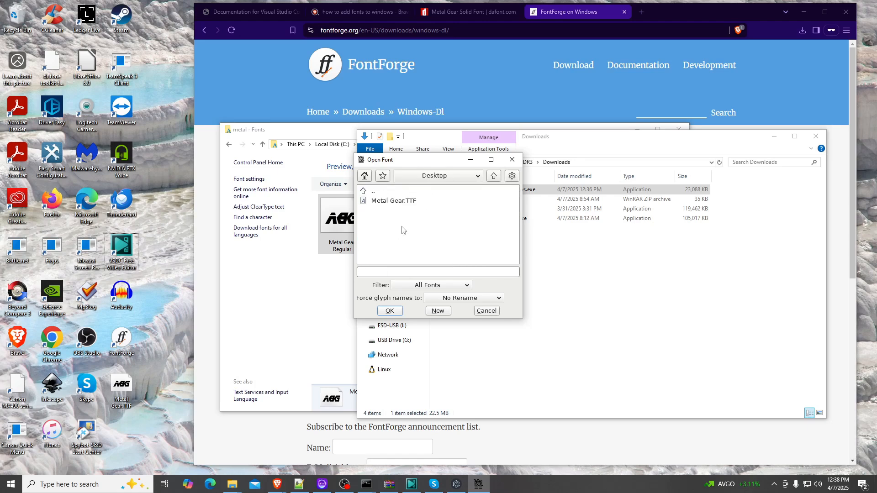
left_click(410, 204)
left_click(390, 311)
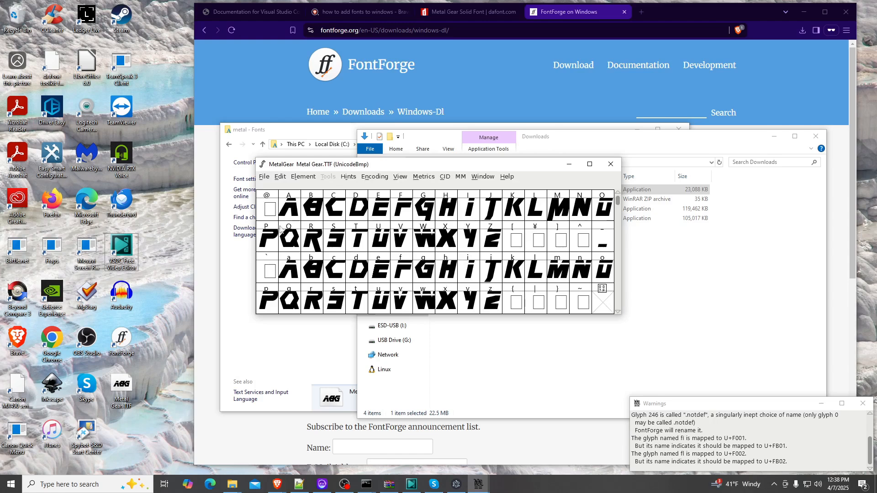
Select the lowercase h glyph and scroll down through the font's glyph grid to inspect its characters
left_click(448, 272)
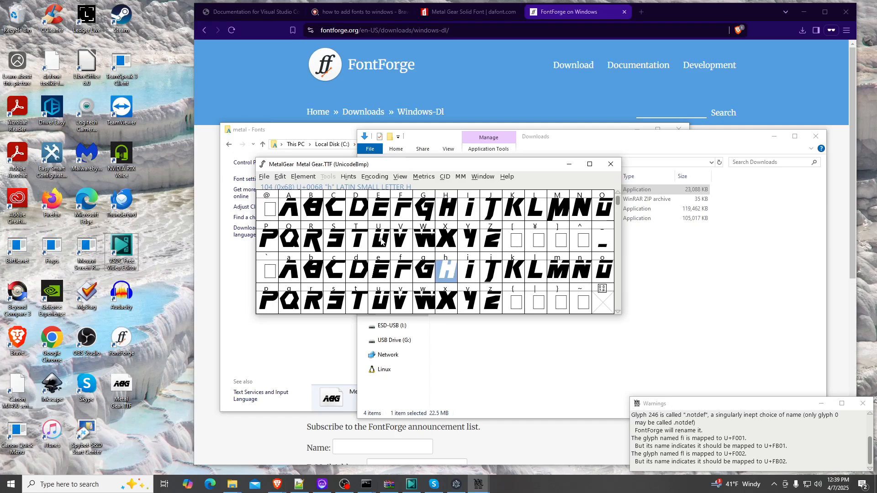
scroll(540, 250, "down", 3)
scroll(540, 250, "down", 6)
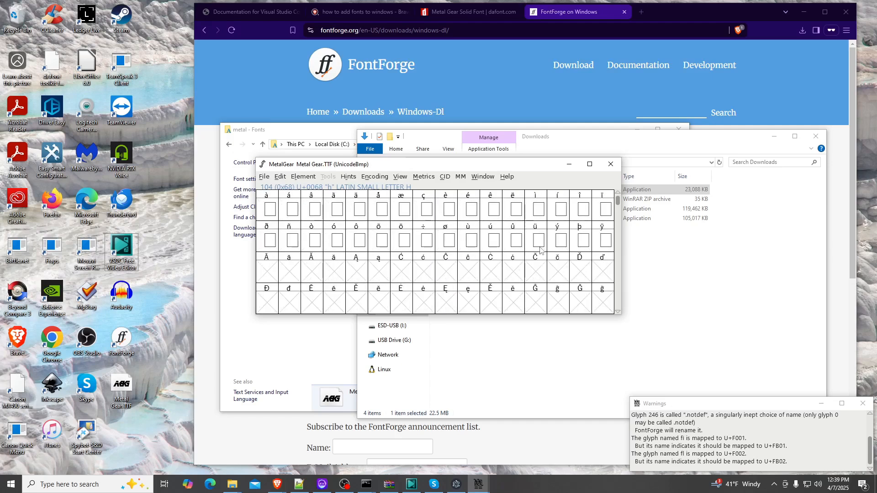
Paste the copied h glyph into the digit 4 slot of the font and open that glyph for editing
scroll(540, 250, "up", 10)
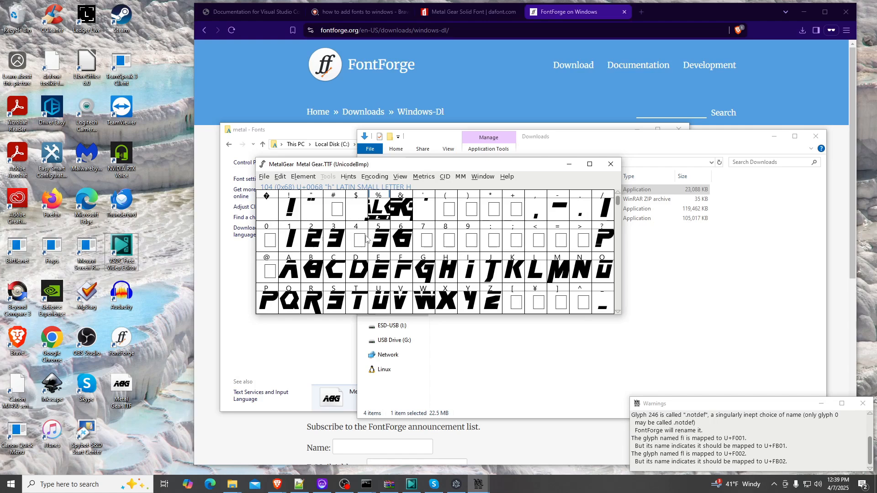
left_click(363, 239)
key("ctrl+v")
left_click(332, 241)
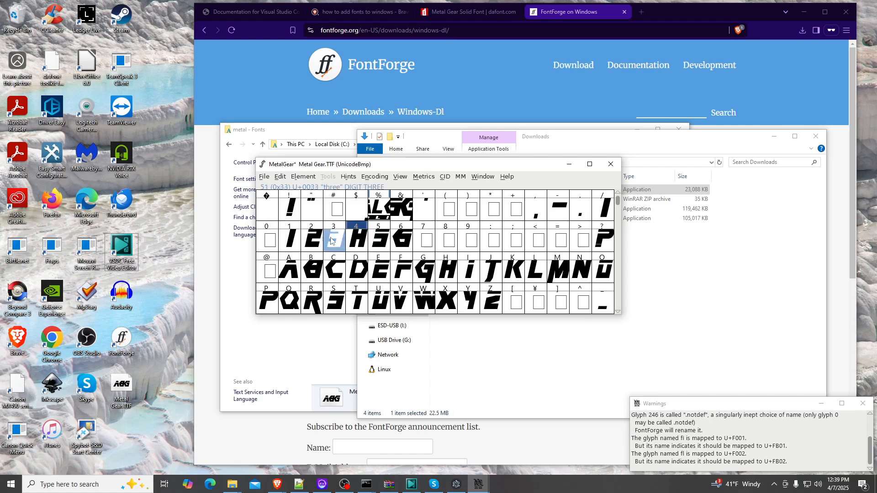
left_click(357, 242)
double_click(356, 241)
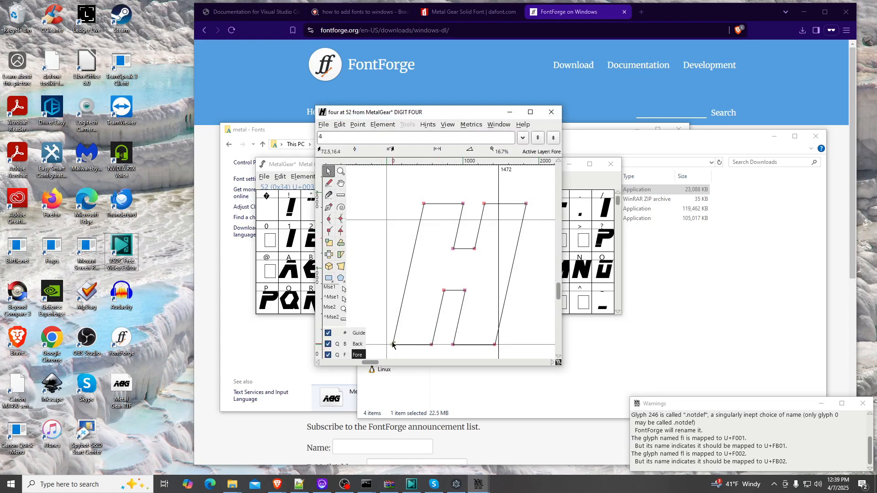
Reshape the pasted outline into a 4 by moving its lower-left points upward, then close the glyph editor
left_click_drag(431, 346, 443, 292)
left_click_drag(392, 344, 405, 290)
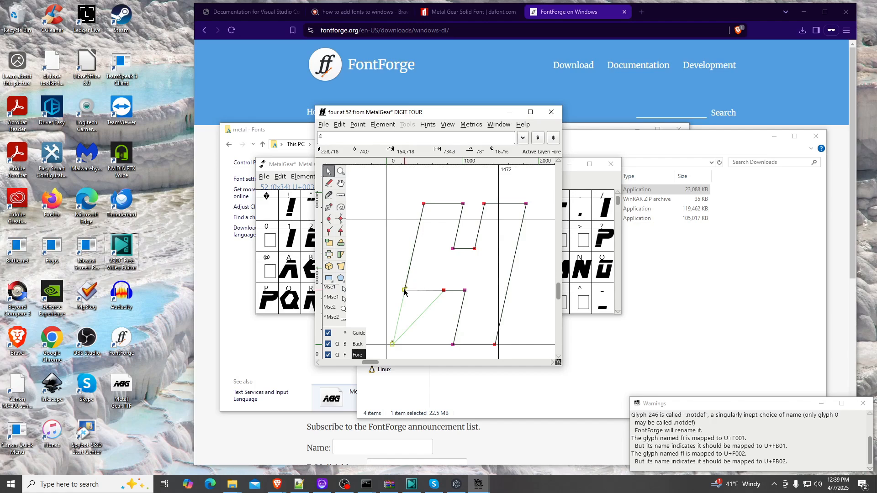
left_click_drag(405, 290, 405, 290)
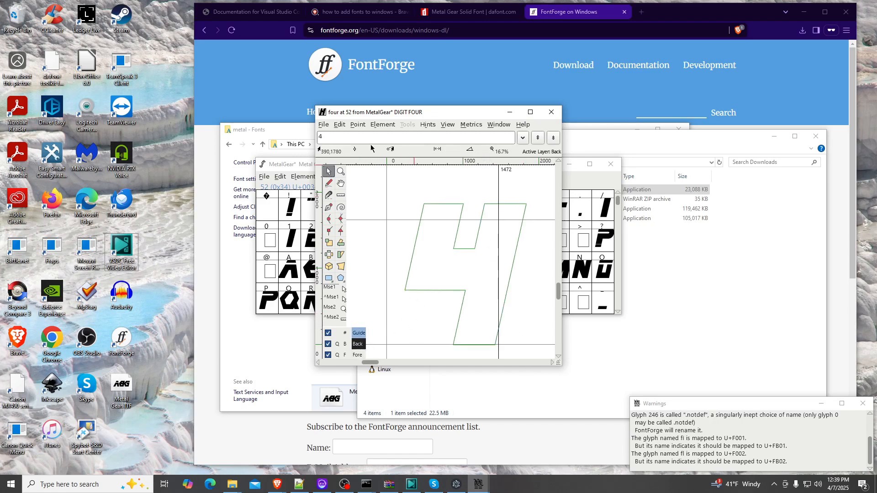
left_click_drag(455, 117, 486, 124)
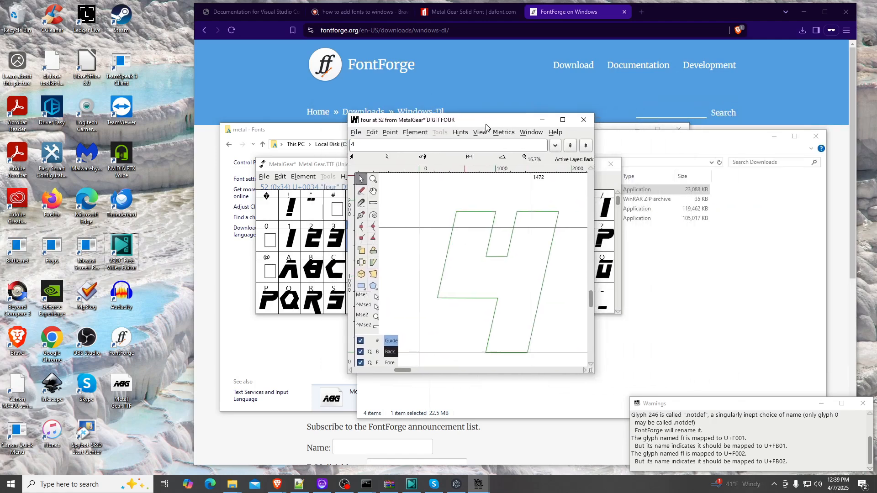
left_click(583, 119)
Inspect the edited digit 4 alongside the neighbouring glyphs in the font's glyph grid
left_click(370, 235)
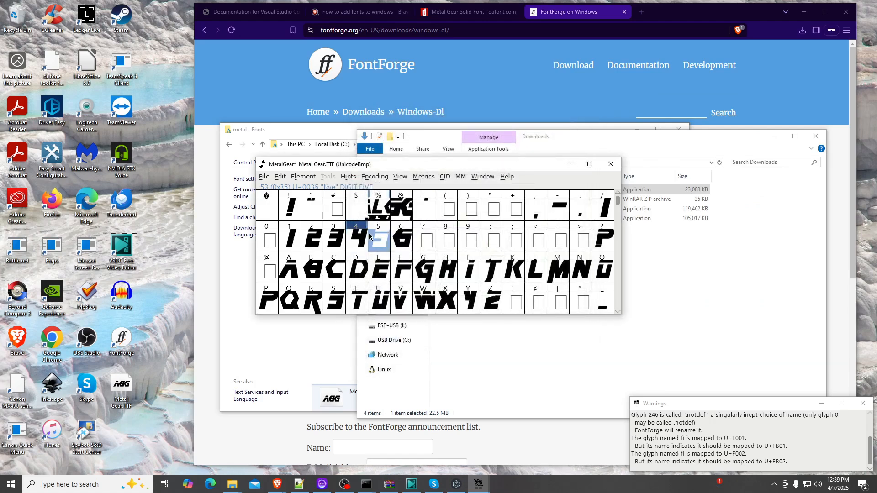
left_click(441, 242)
left_click(359, 241)
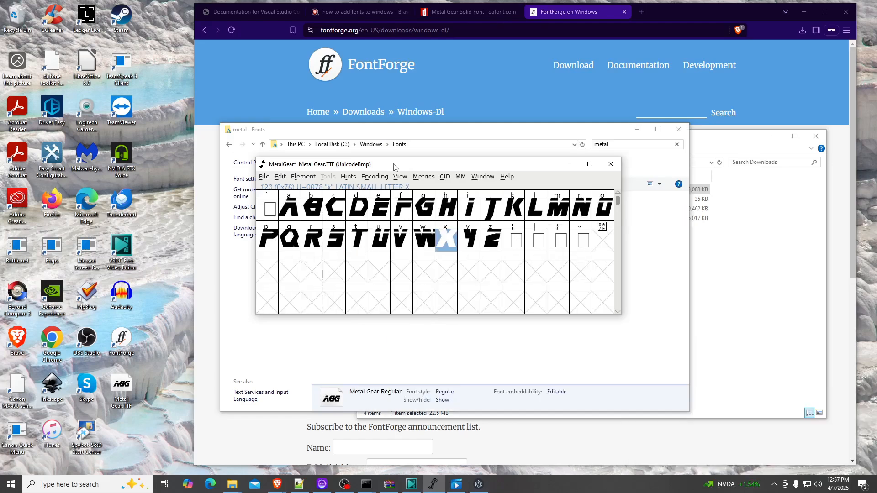
scroll(345, 213, "up", 5)
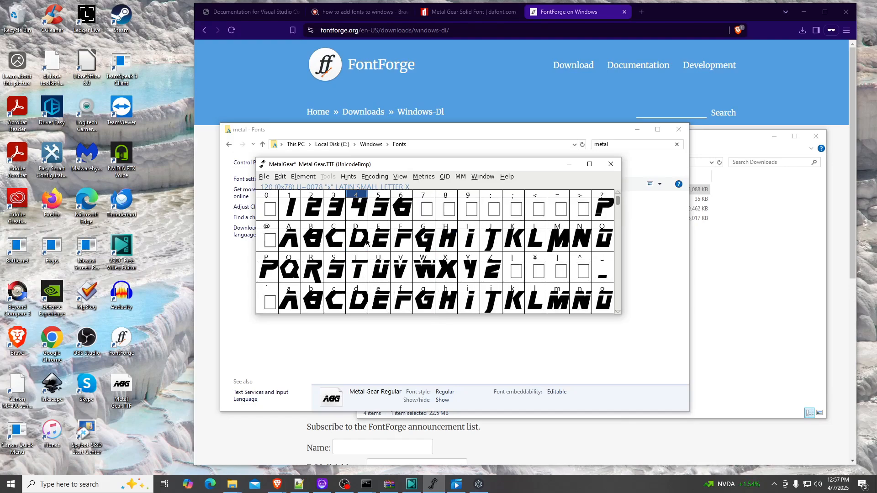
left_click(365, 266)
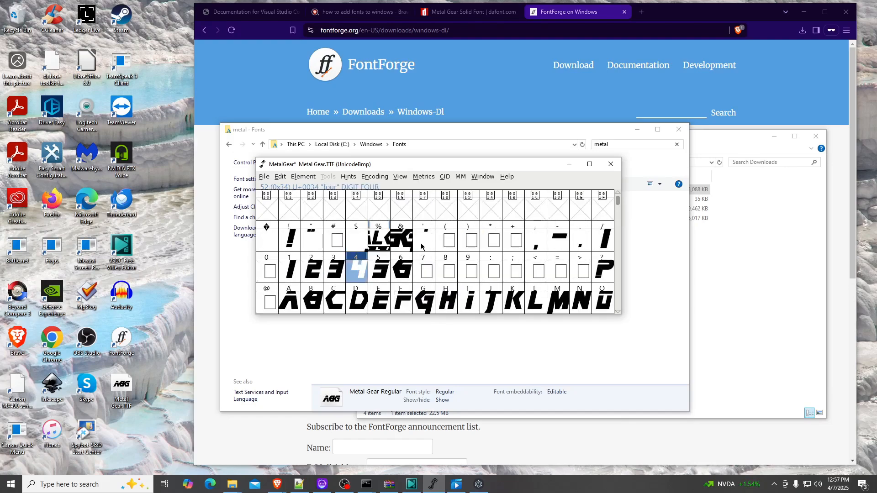
scroll(530, 229, "down", 2)
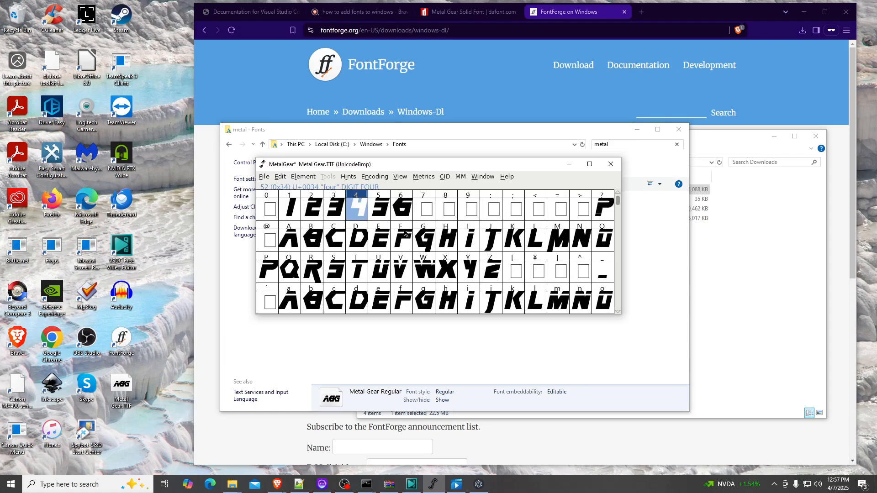
scroll(397, 233, "up", 1)
Generate the font as a TrueType file MetalGear.ttf in Documents, generating despite the reported errors
left_click(263, 178)
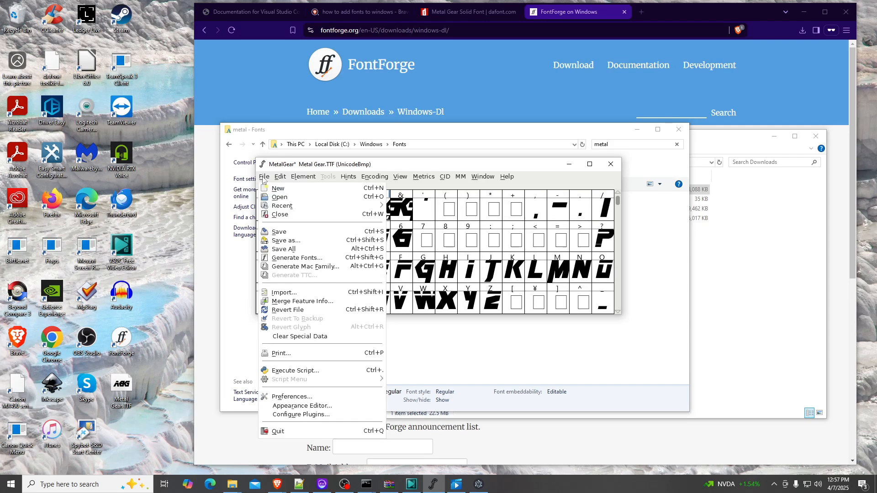
left_click(301, 262)
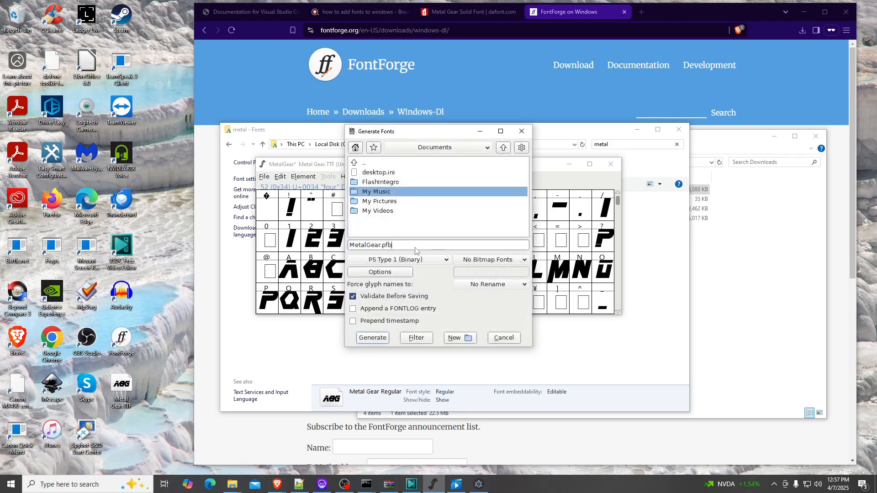
left_click(406, 260)
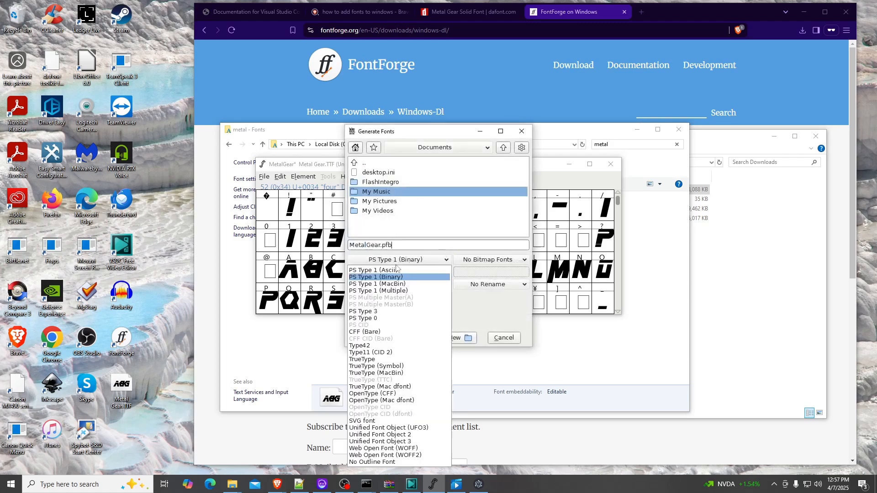
left_click(362, 359)
left_click(388, 245)
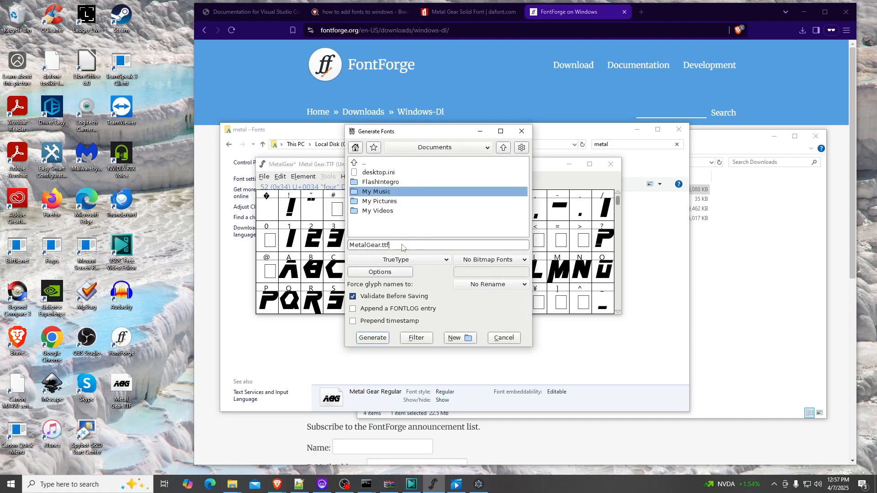
left_click(369, 338)
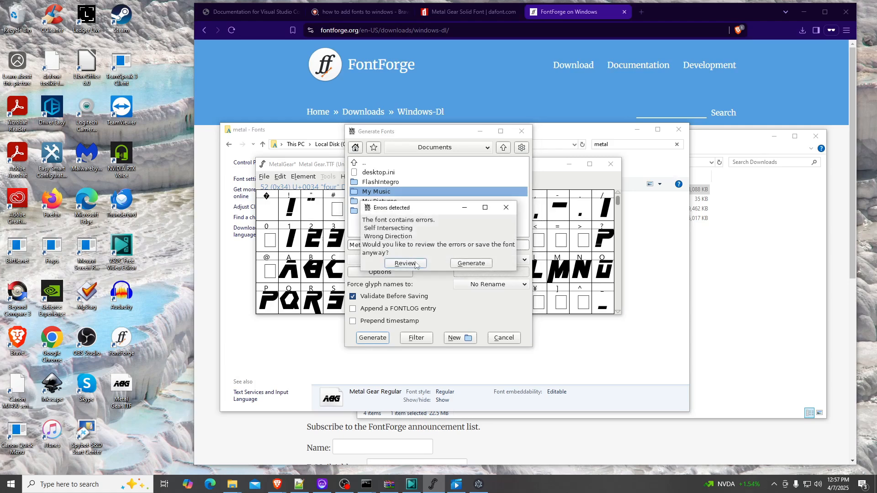
left_click(466, 264)
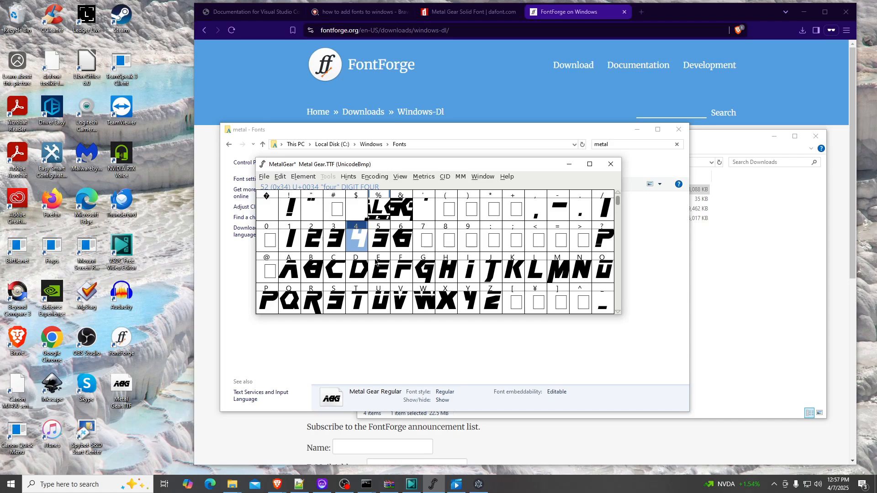
Reopen the Generate Fonts dialog to check the Documents folder, then close it
scroll(361, 264, "down", 1)
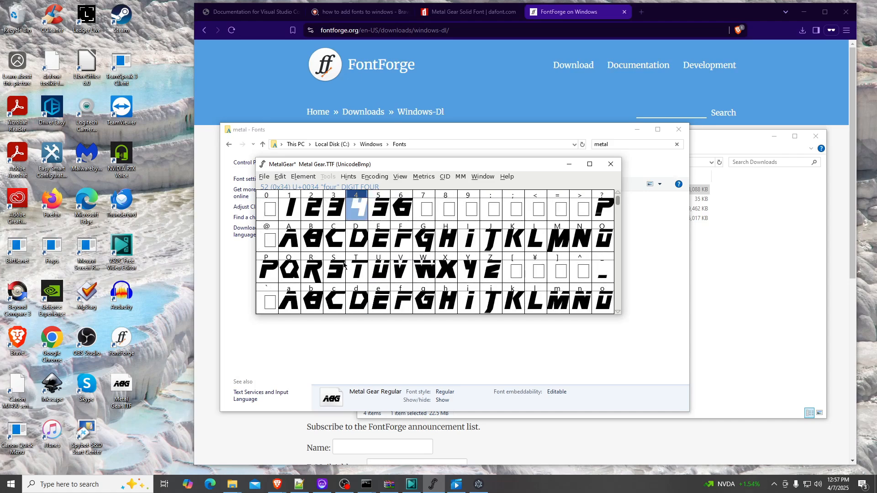
left_click(263, 177)
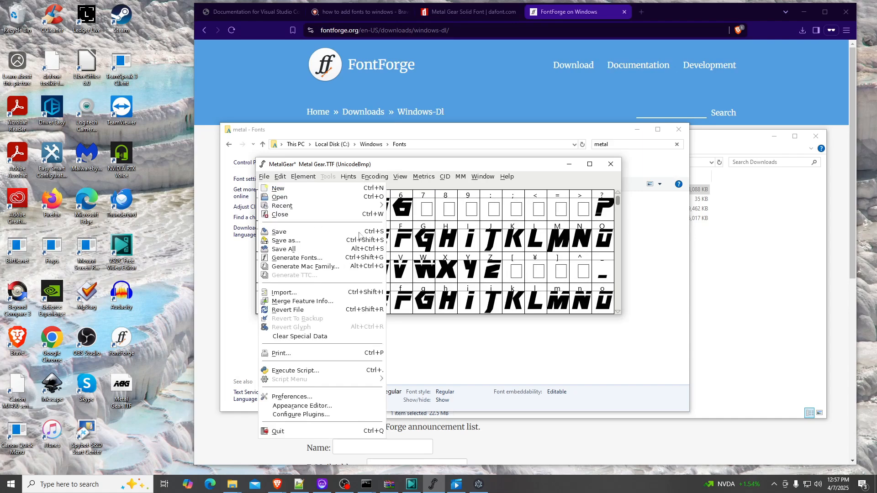
left_click(297, 258)
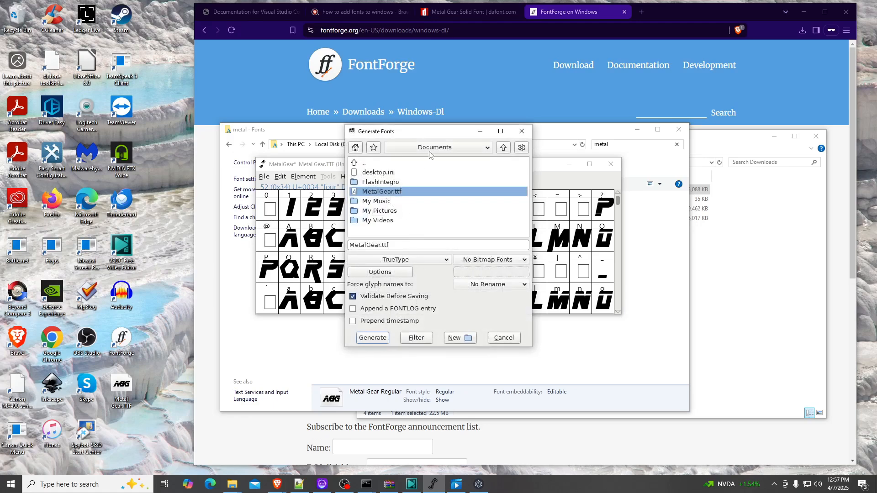
left_click(521, 131)
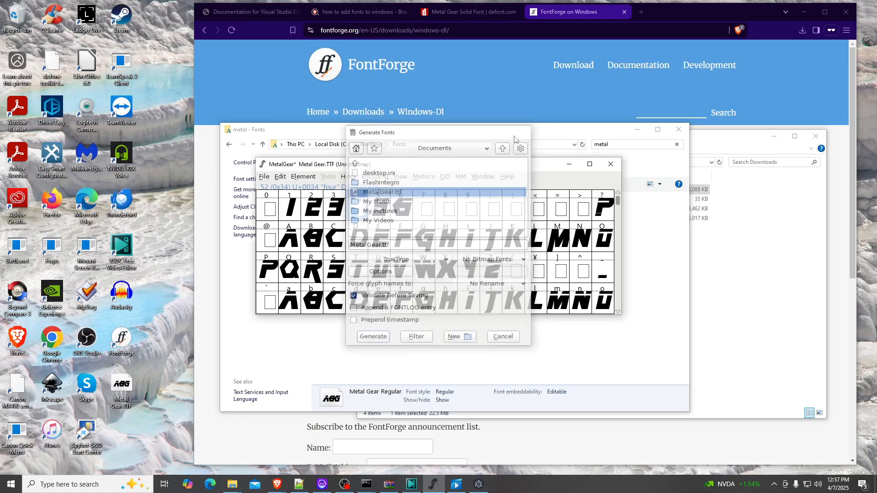
Close the font window and save the project as MetalGear.sfd to the user's Desktop folder
left_click(611, 164)
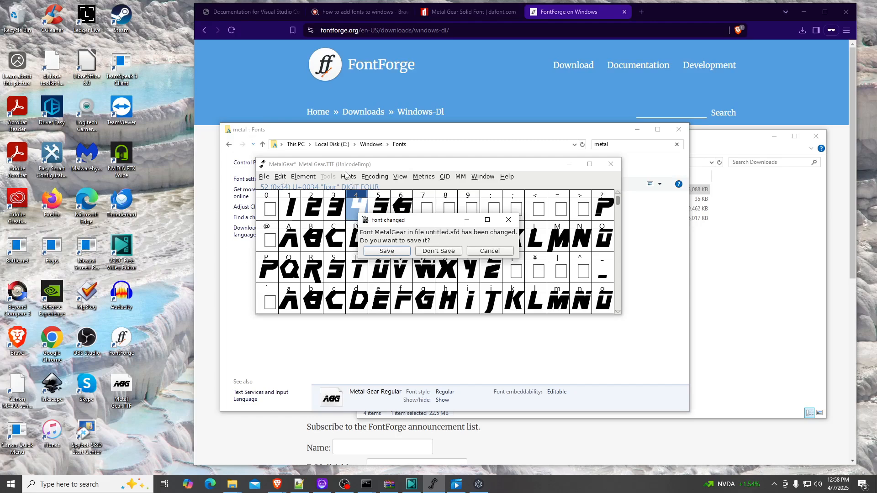
left_click(396, 252)
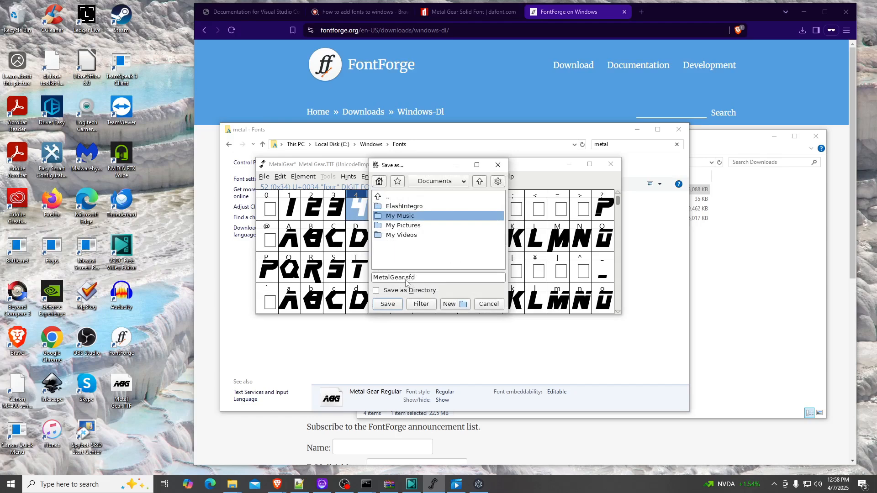
left_click(422, 183)
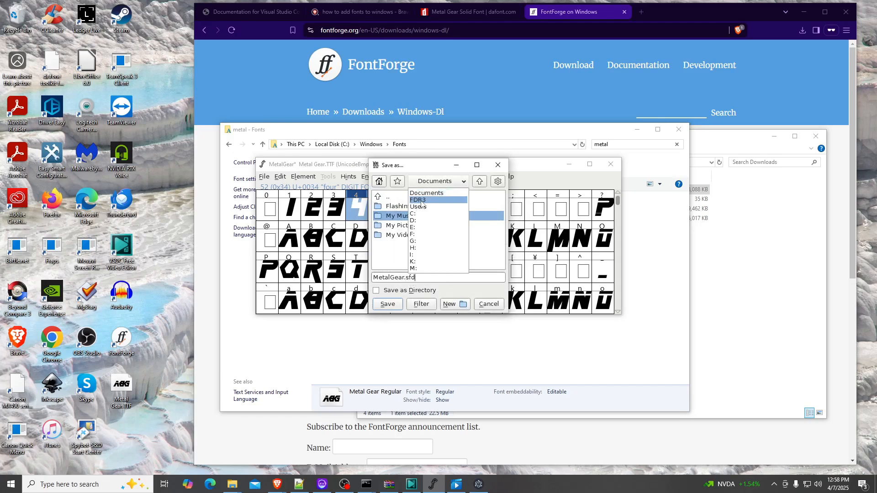
left_click(423, 204)
scroll(413, 216, "down", 2)
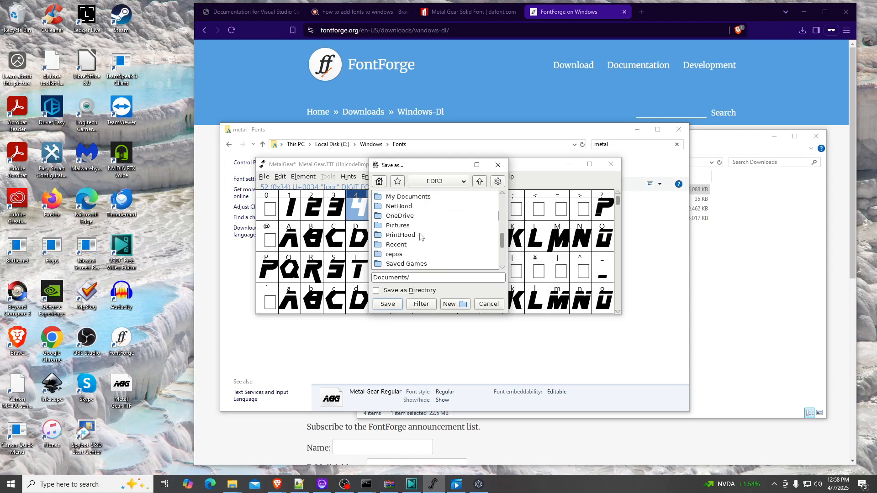
scroll(422, 223, "up", 2)
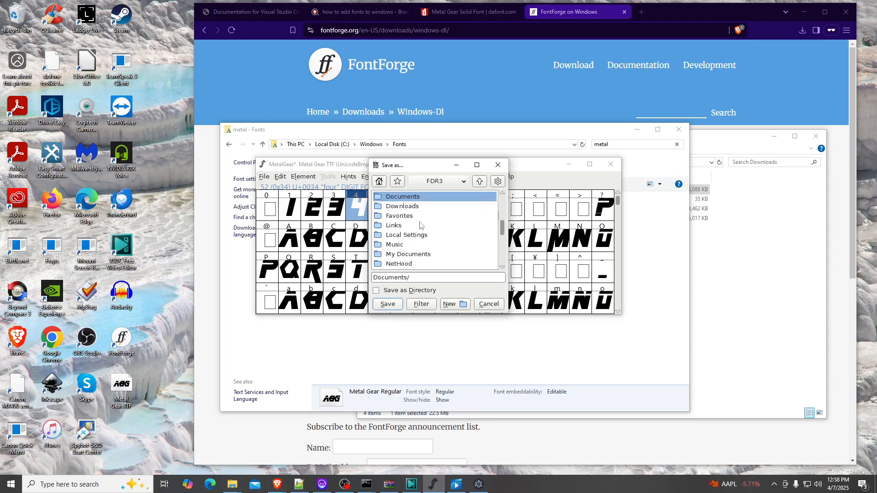
scroll(427, 220, "down", 1)
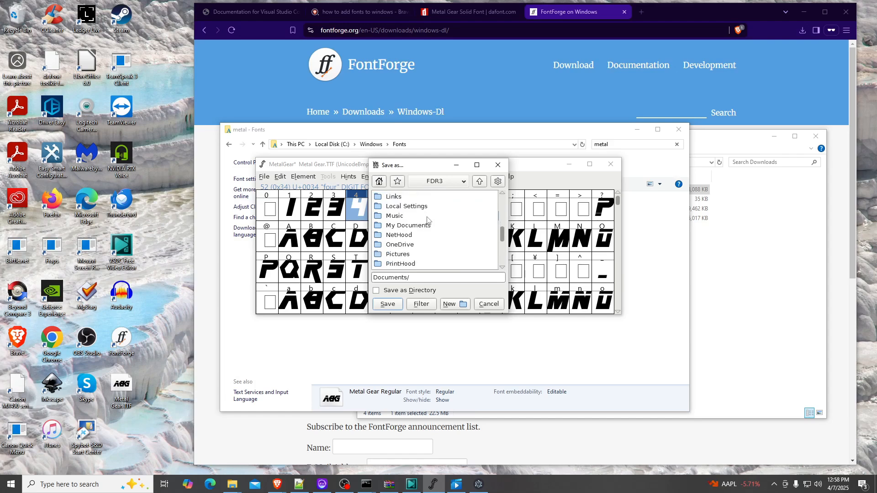
scroll(427, 220, "up", 3)
double_click(399, 253)
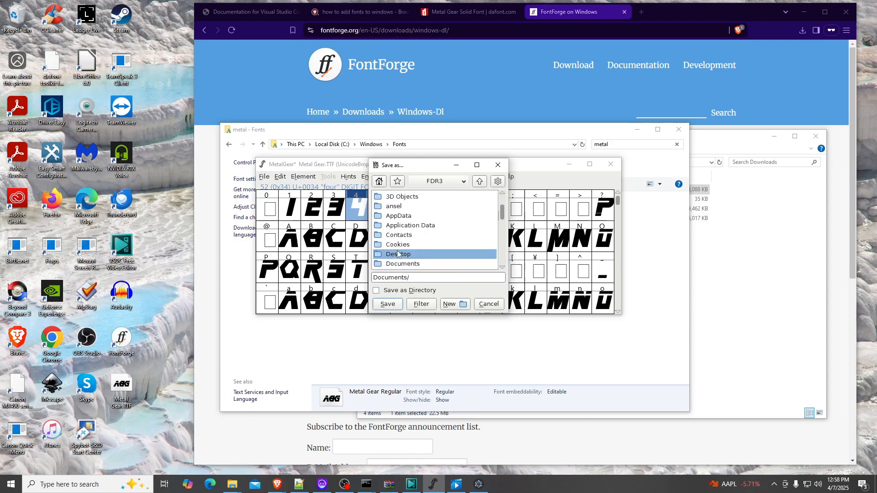
left_click(387, 304)
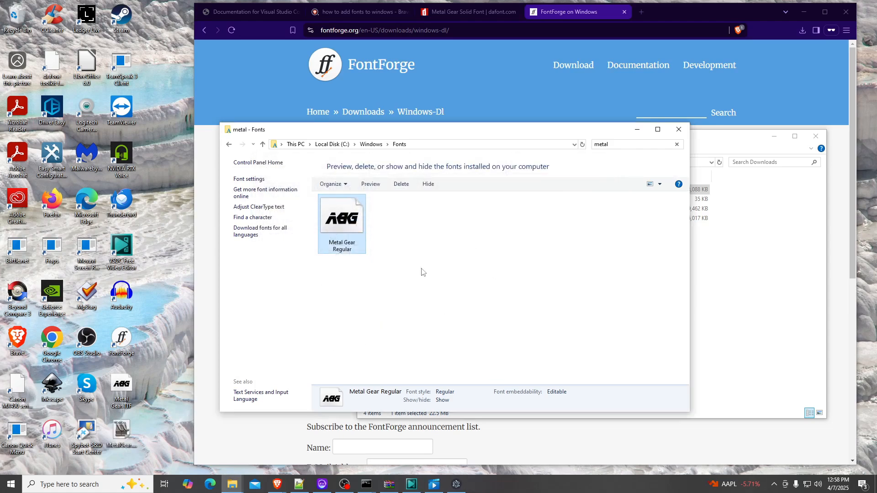
Reopen MetalGear.sfd from the desktop to check the digit 4 and I glyphs, then close it
left_click(119, 440)
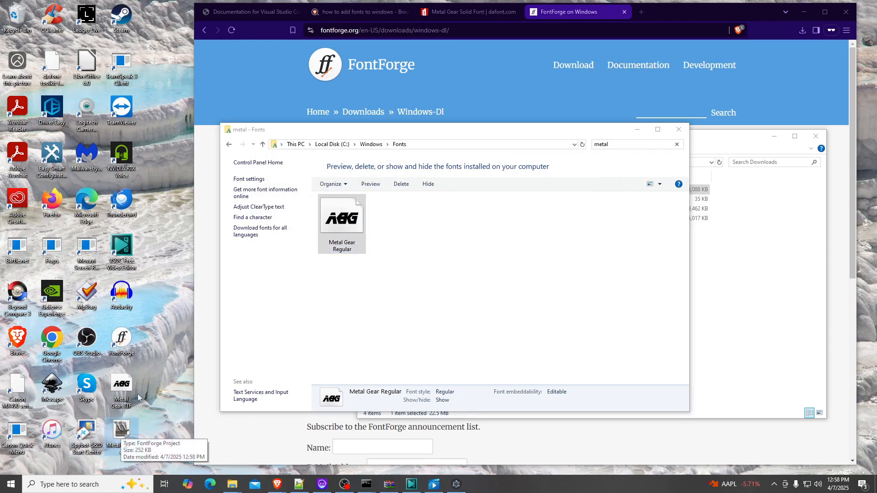
double_click(119, 433)
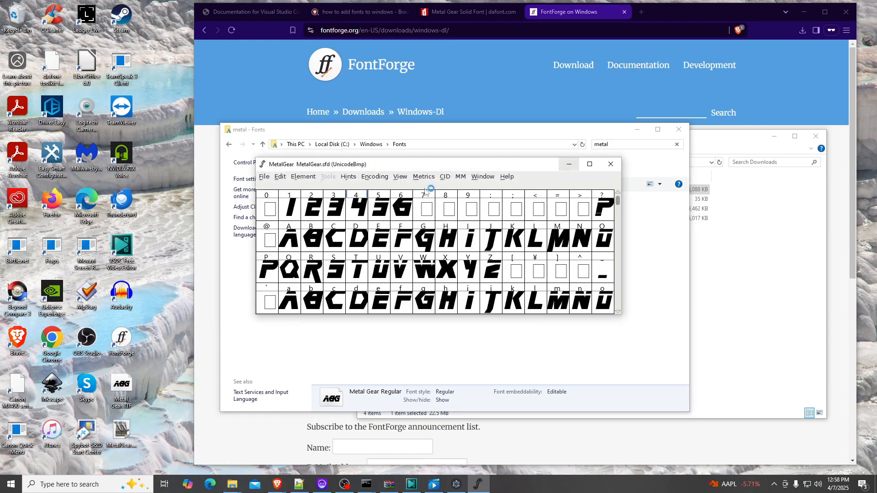
left_click(355, 211)
left_click(471, 240)
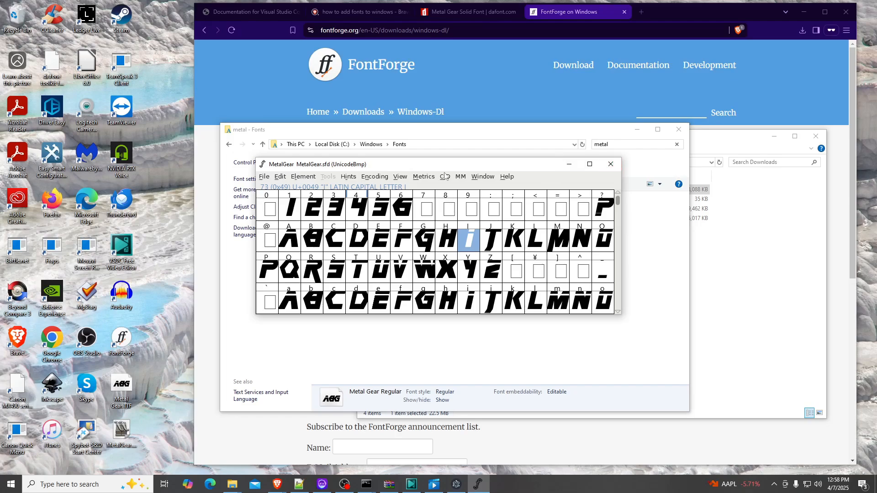
left_click(610, 163)
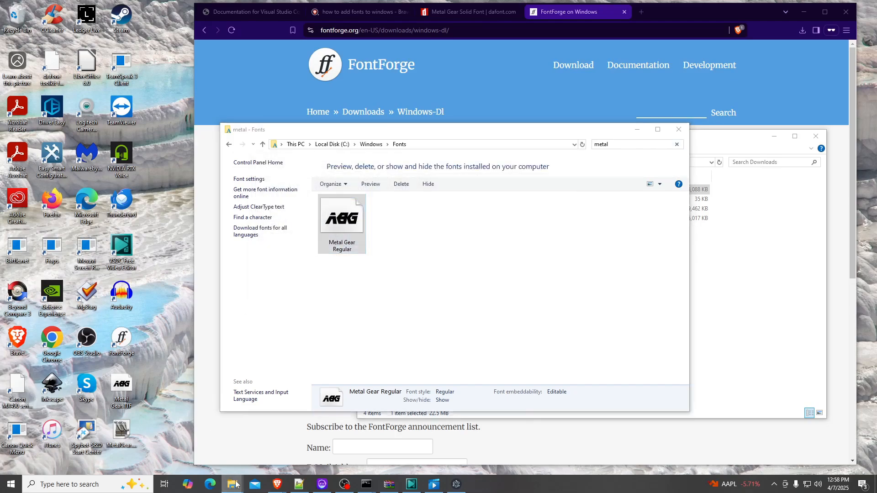
Open the Documents folder in File Explorer to locate the generated font file
mouse_move(232, 483)
left_click(482, 447)
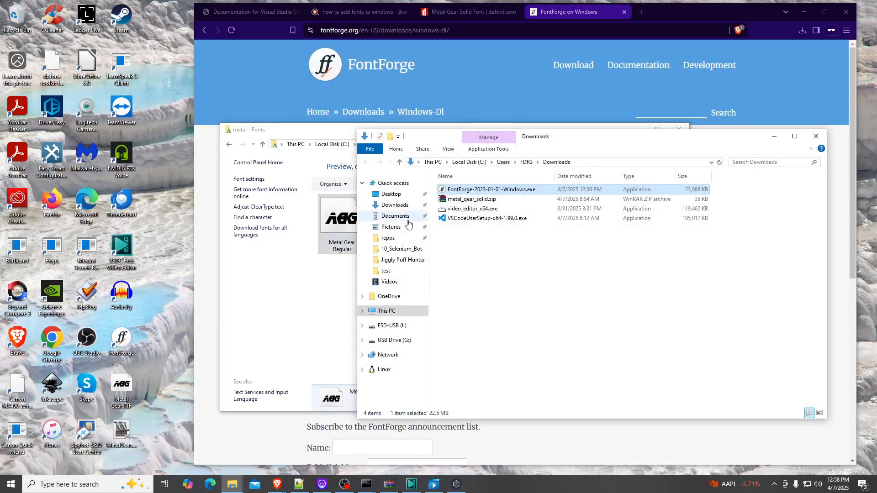
left_click(394, 216)
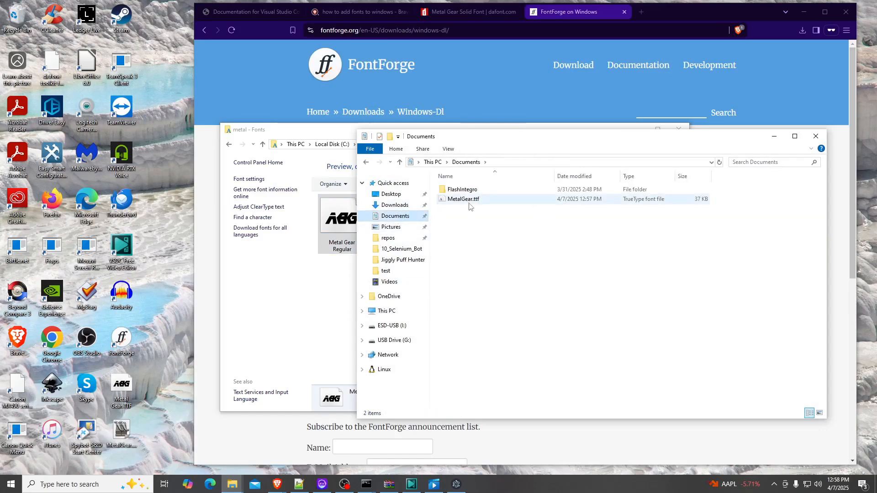
Preview the generated MetalGear.ttf and the installed Metal Gear Regular font to compare their glyphs
double_click(463, 200)
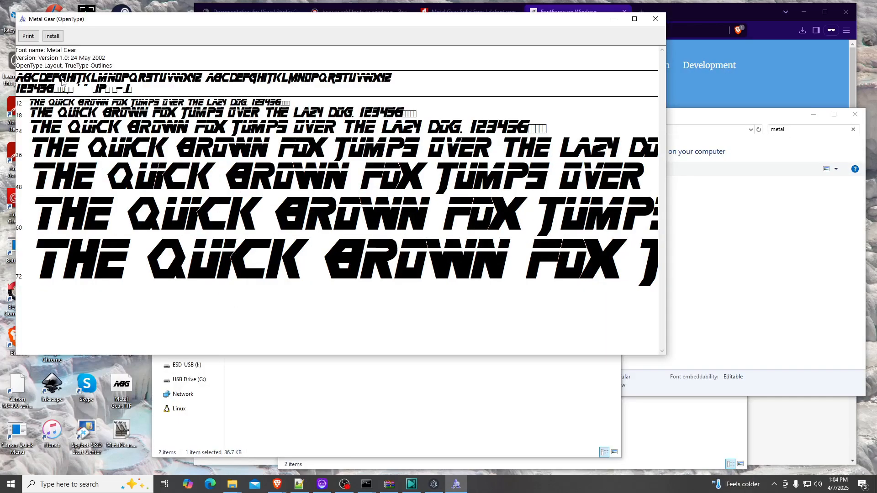
left_click(655, 18)
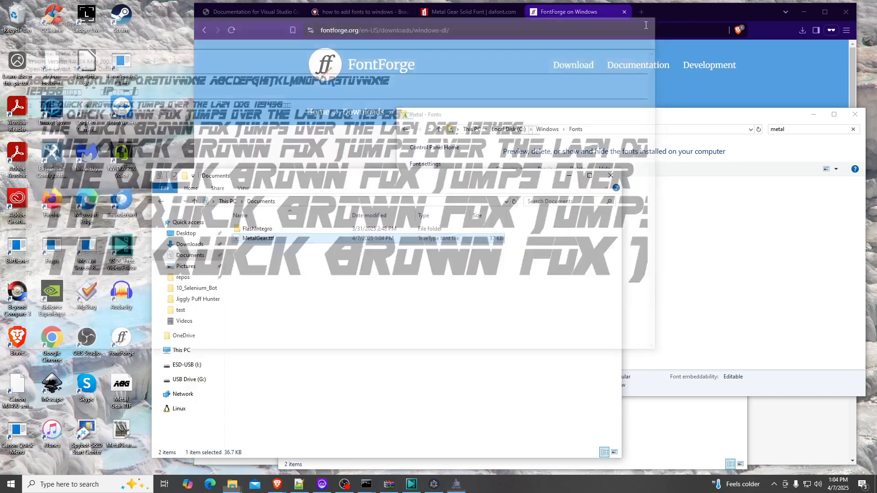
left_click_drag(483, 179, 296, 174)
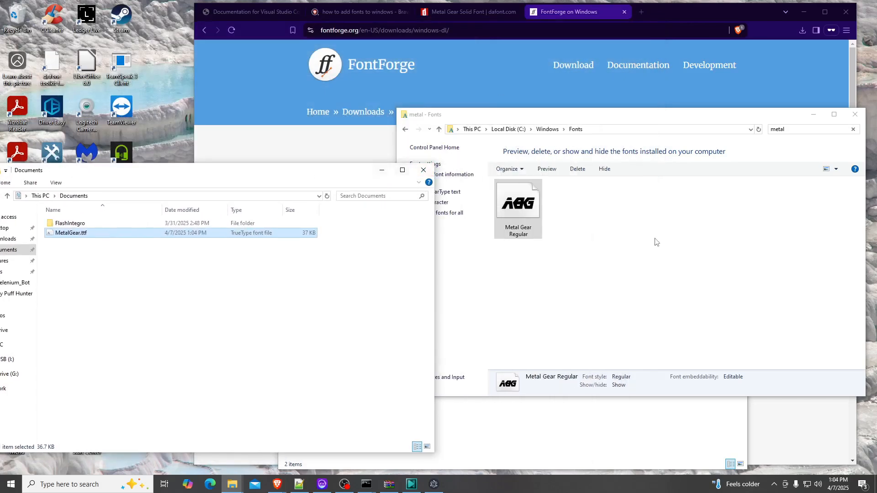
left_click(613, 121)
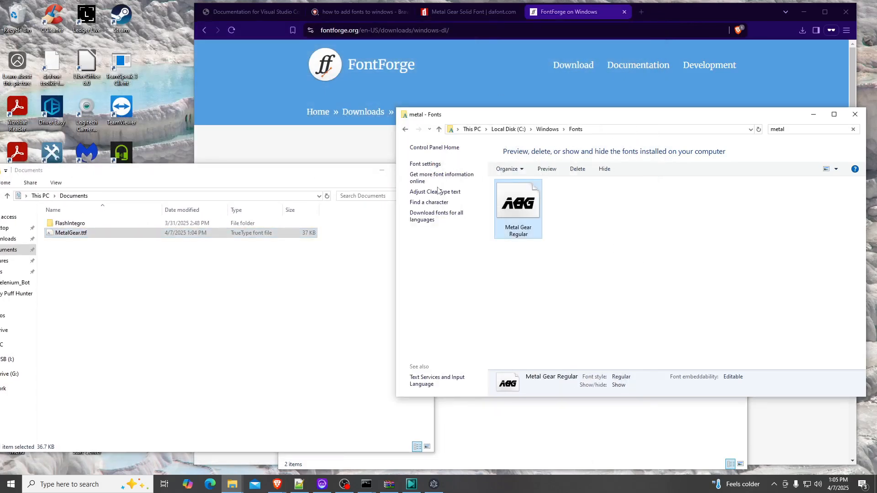
double_click(521, 206)
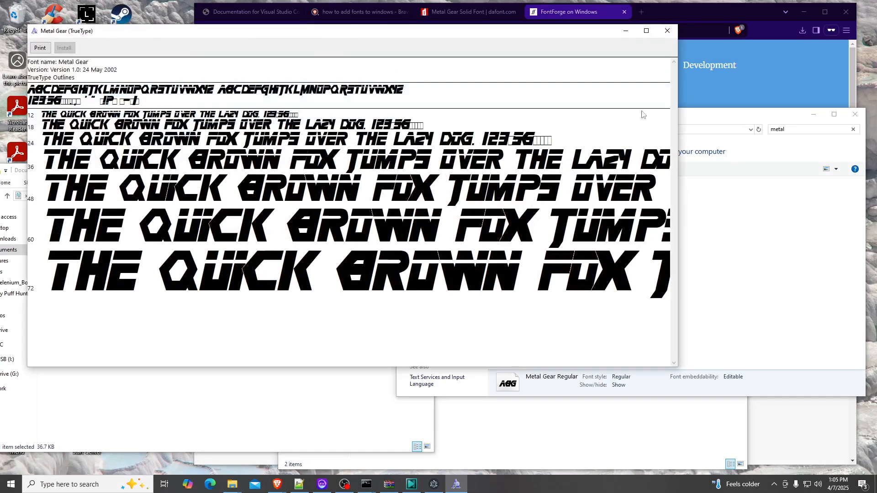
left_click(667, 31)
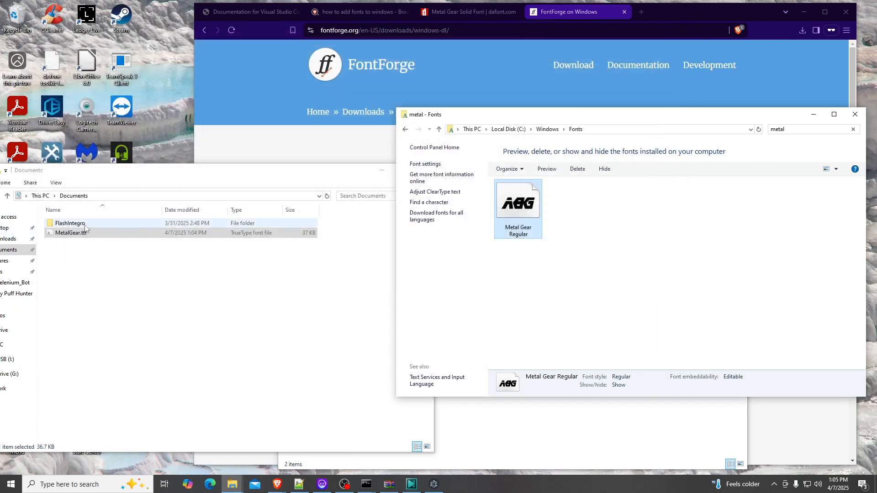
Install MetalGear.ttf into the Windows Fonts folder, replacing the existing Metal Gear font, and try previewing it
left_click_drag(220, 233, 706, 269)
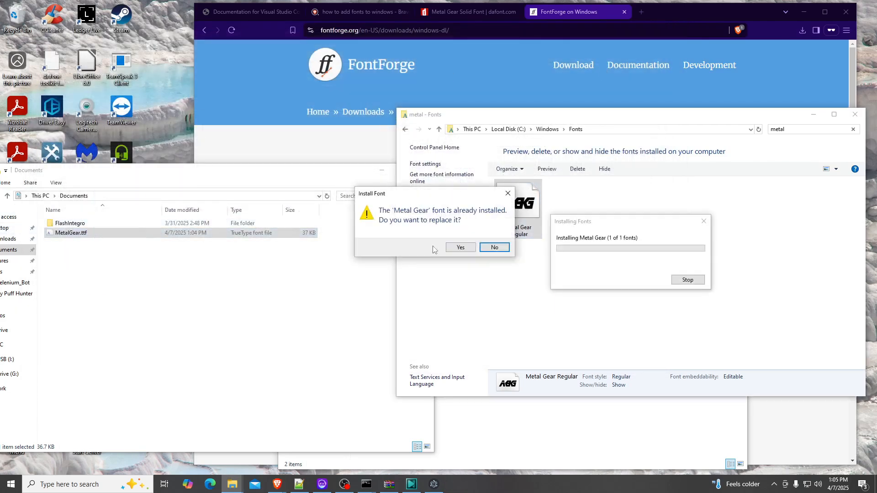
left_click(460, 248)
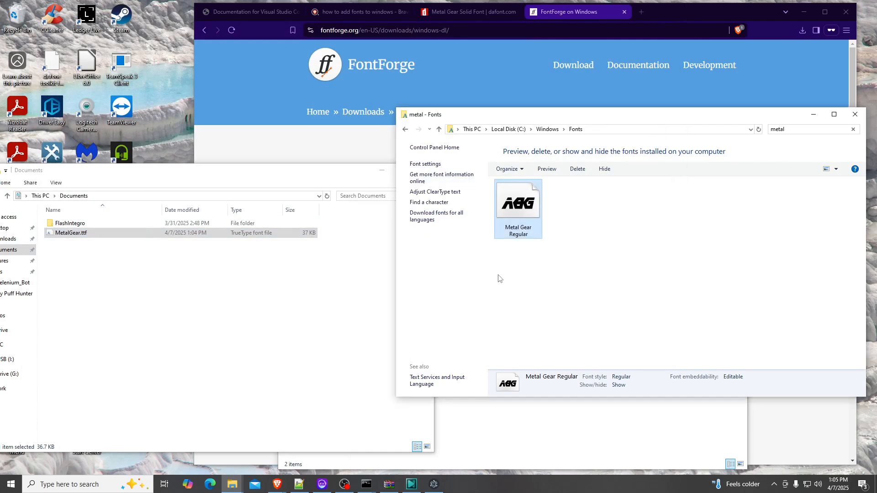
double_click(504, 197)
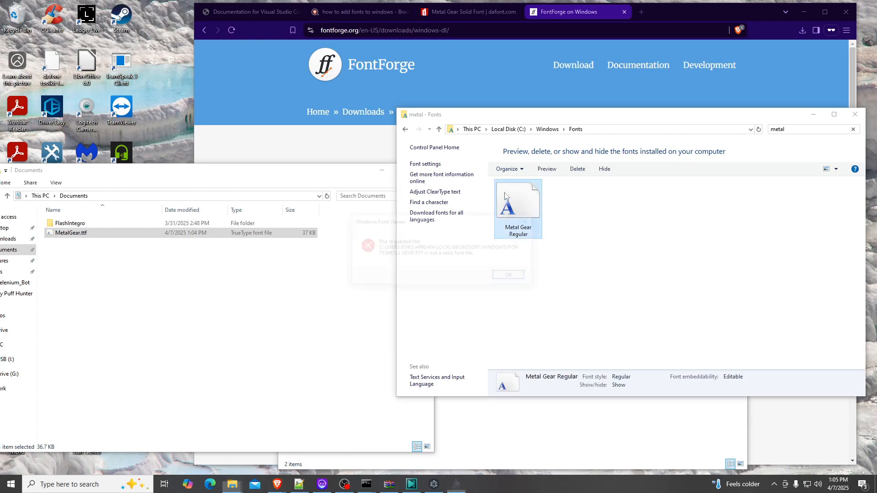
left_click(516, 274)
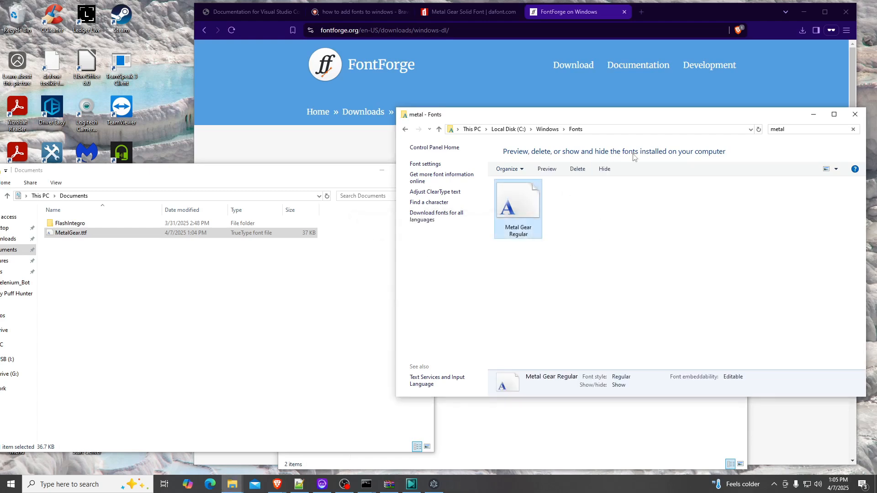
Reopen the Windows Fonts folder, search for metal, and preview the Metal Gear font
left_click(547, 130)
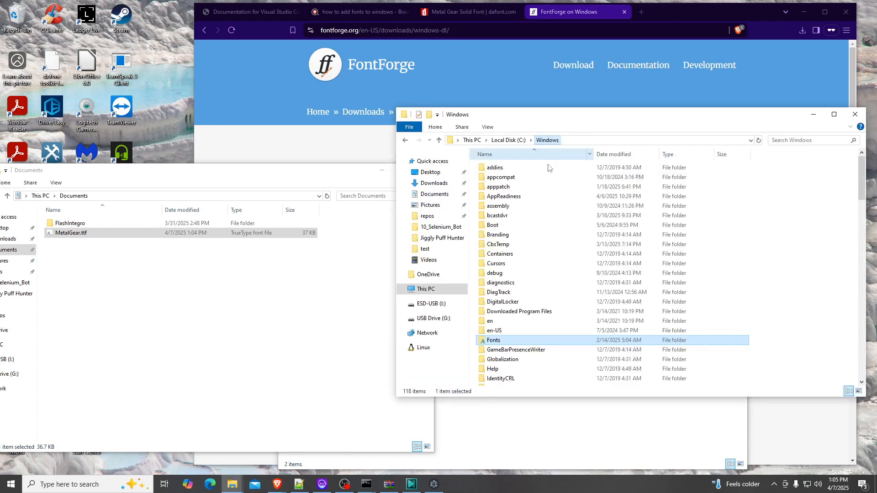
double_click(511, 342)
left_click(809, 131)
type("me")
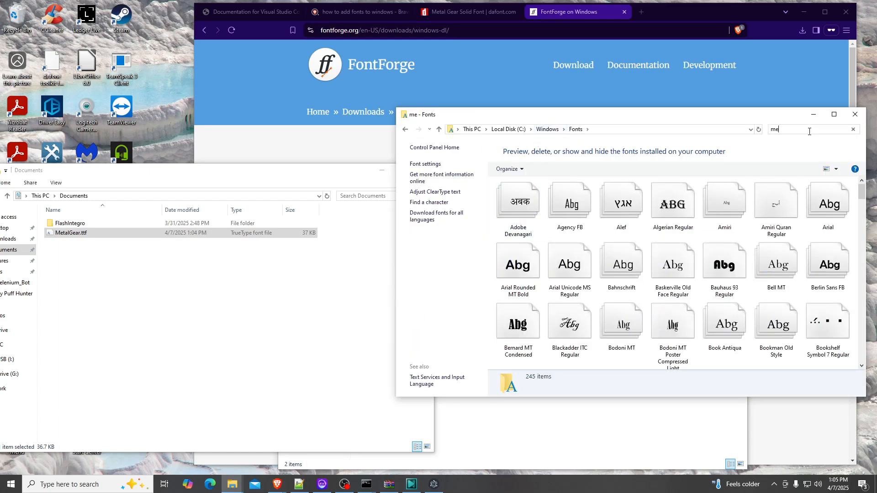
type("tal")
double_click(517, 205)
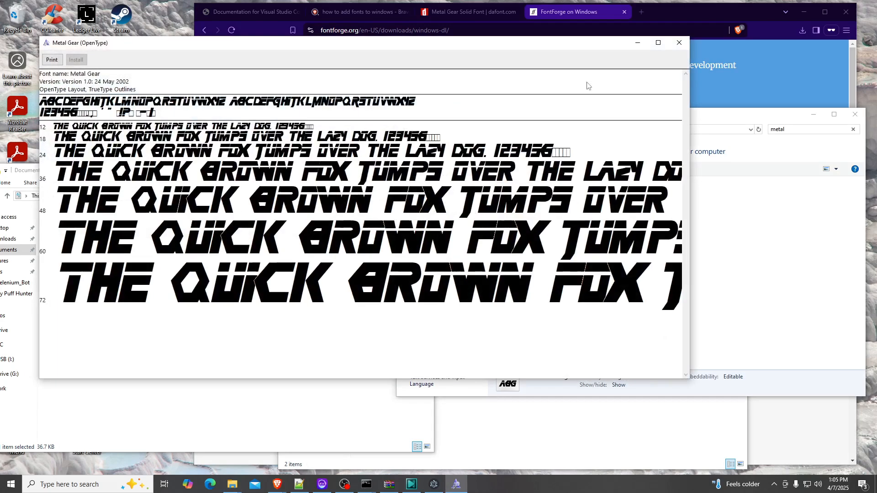
left_click(679, 45)
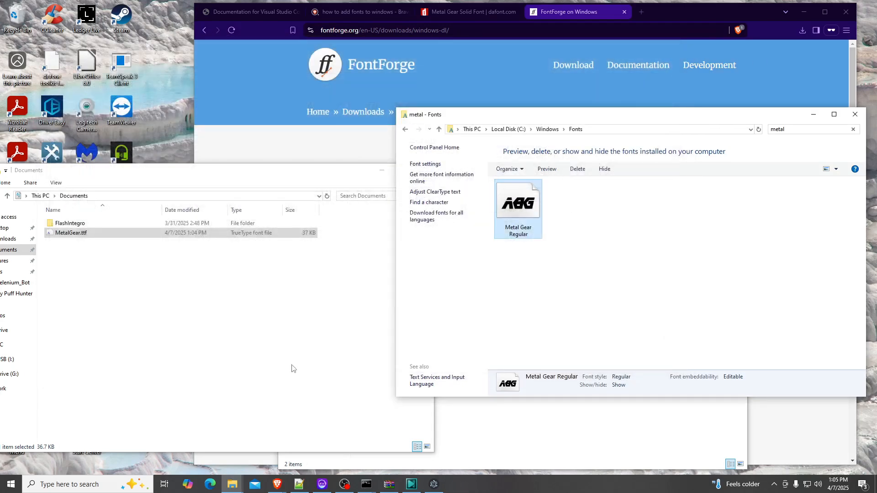
Close VSDC and reopen the Selenium Bot project from its folder, dismissing the startup promotion
left_click(411, 484)
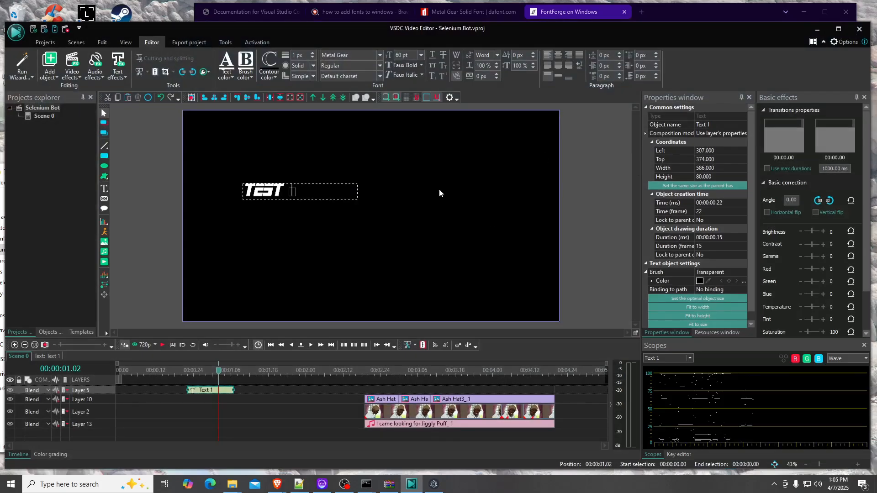
left_click(859, 29)
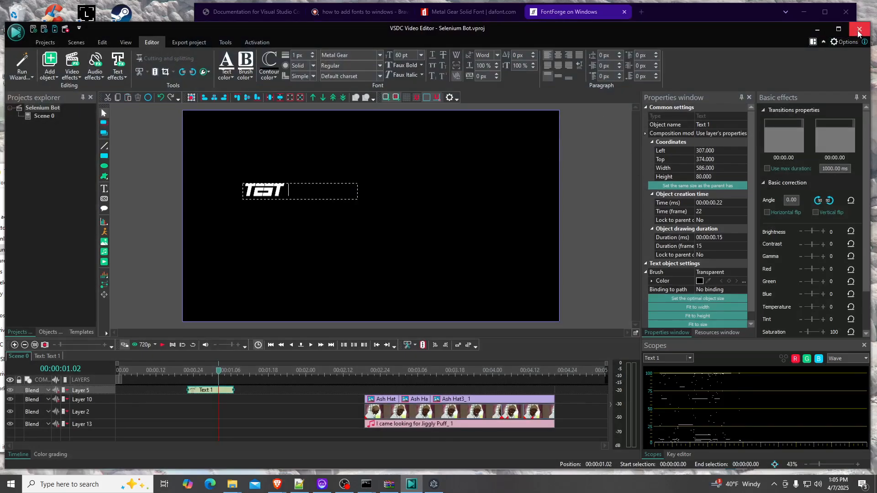
left_click(431, 235)
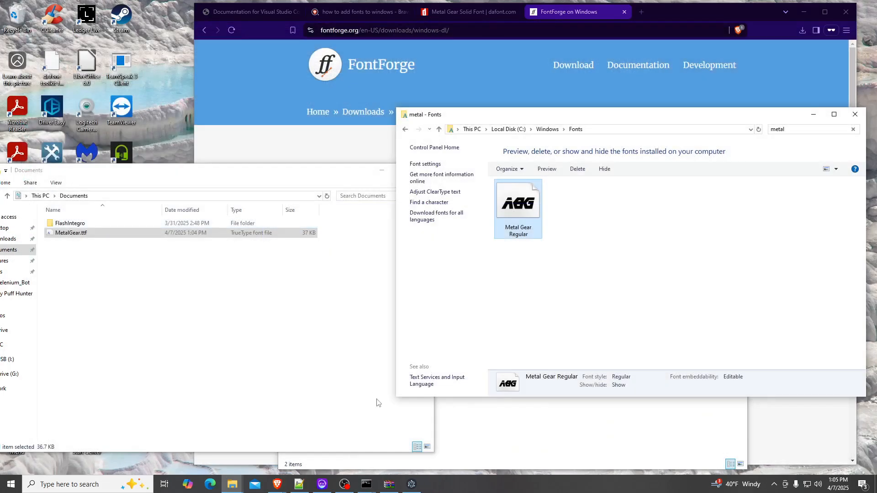
left_click(233, 484)
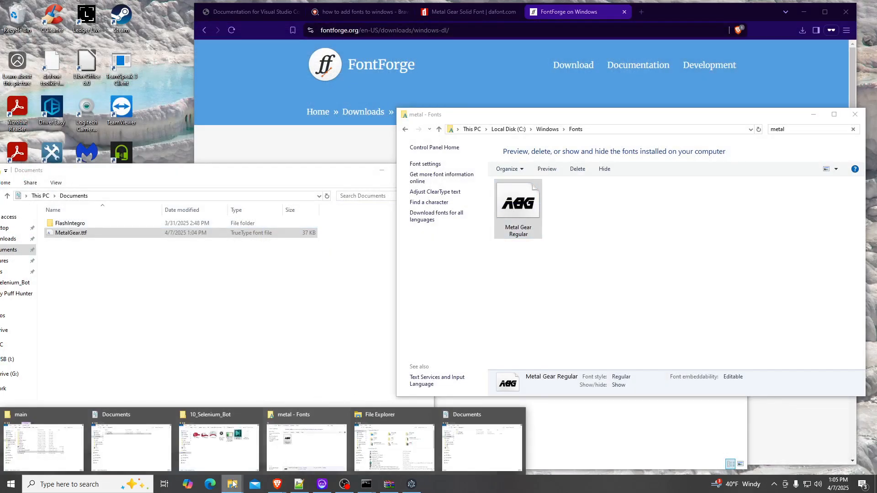
left_click(219, 445)
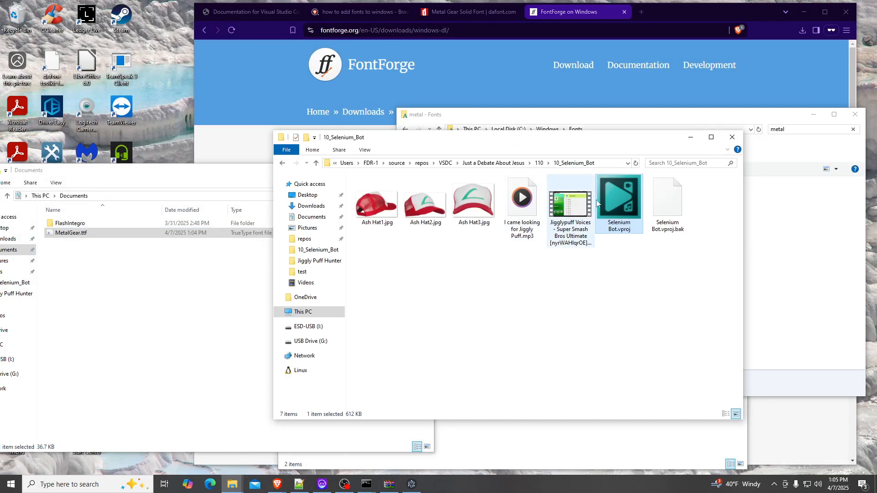
double_click(607, 229)
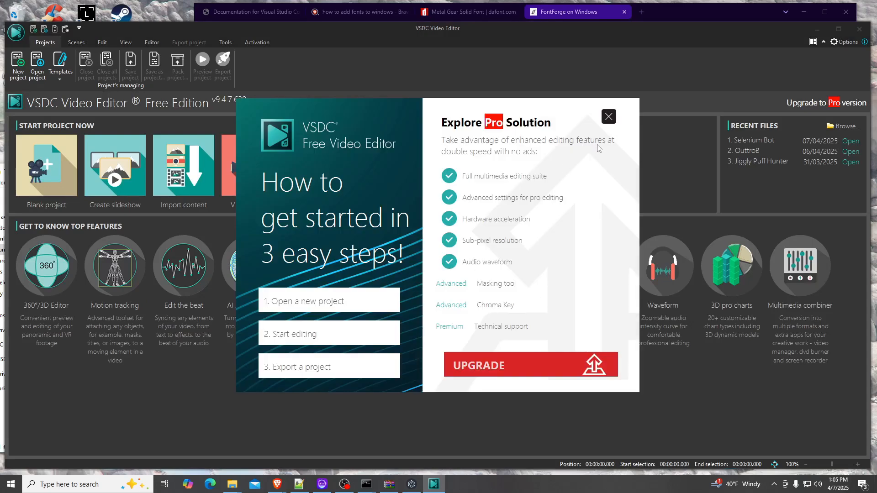
left_click(609, 117)
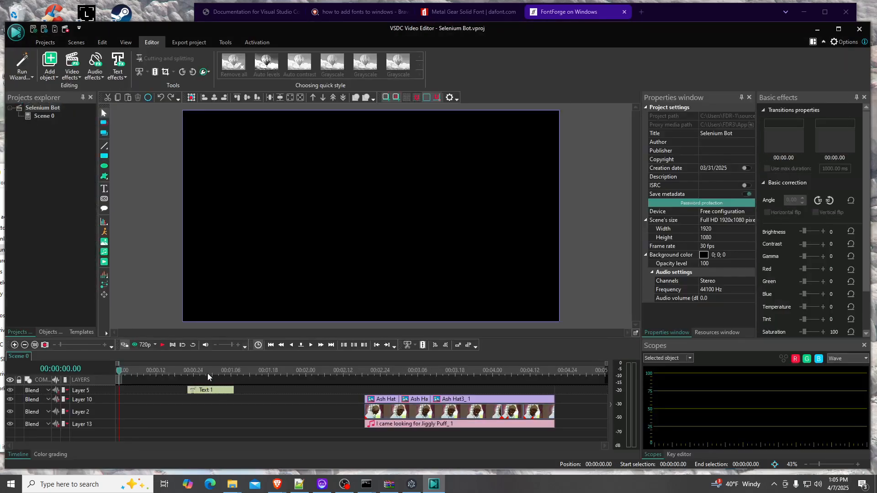
Edit the Text 1 object on the scene and append the digit 4 to test the updated font
left_click(206, 374)
left_click(211, 391)
double_click(285, 191)
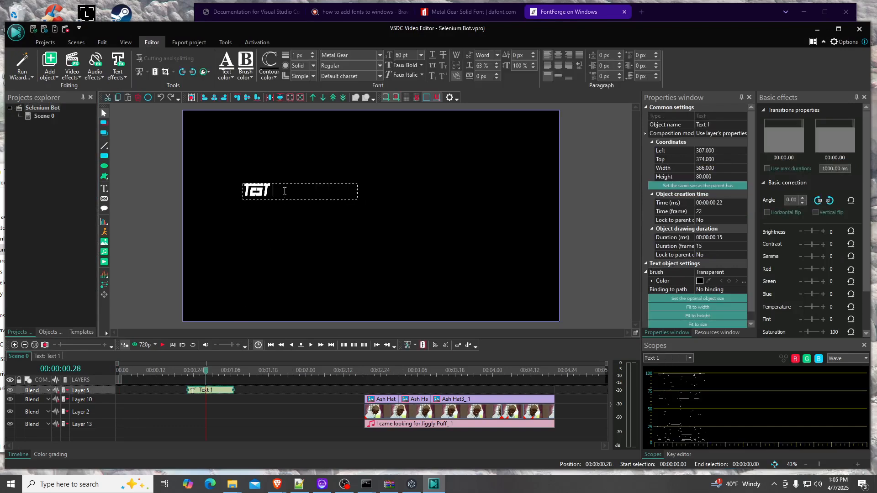
type("4")
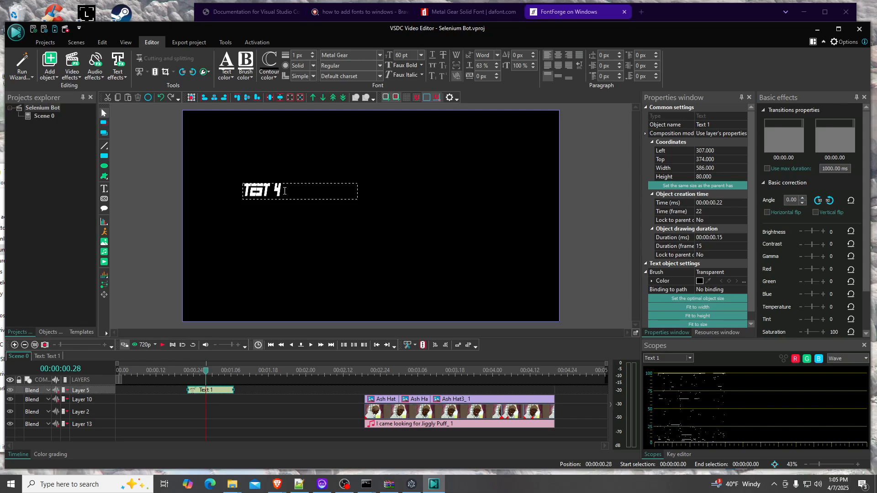
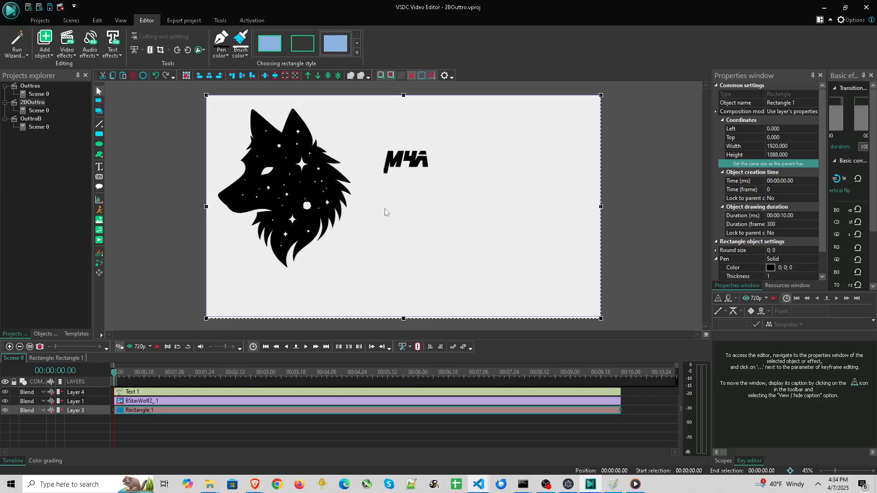
Select the M4A text object and set its font size to 144 pt
left_click(411, 170)
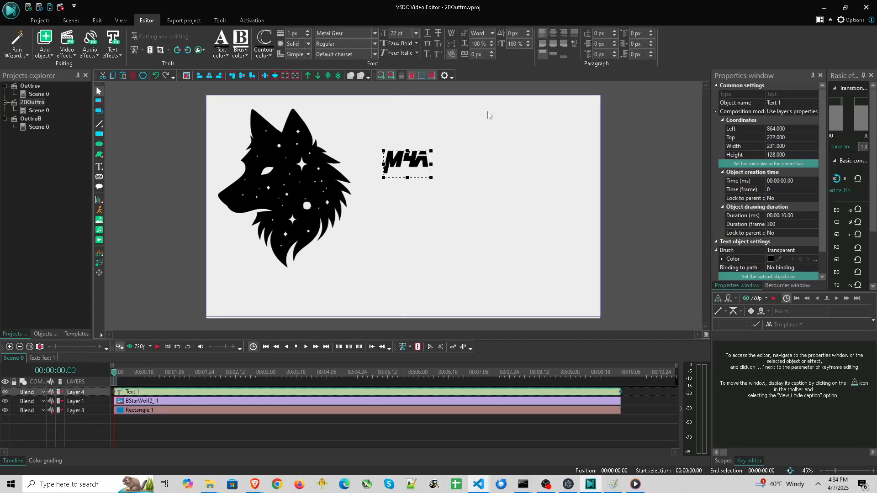
left_click(413, 214)
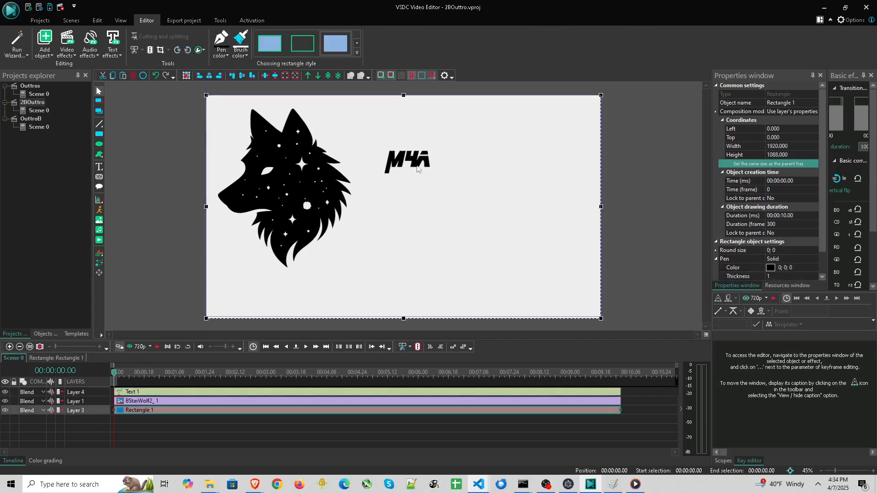
left_click(417, 168)
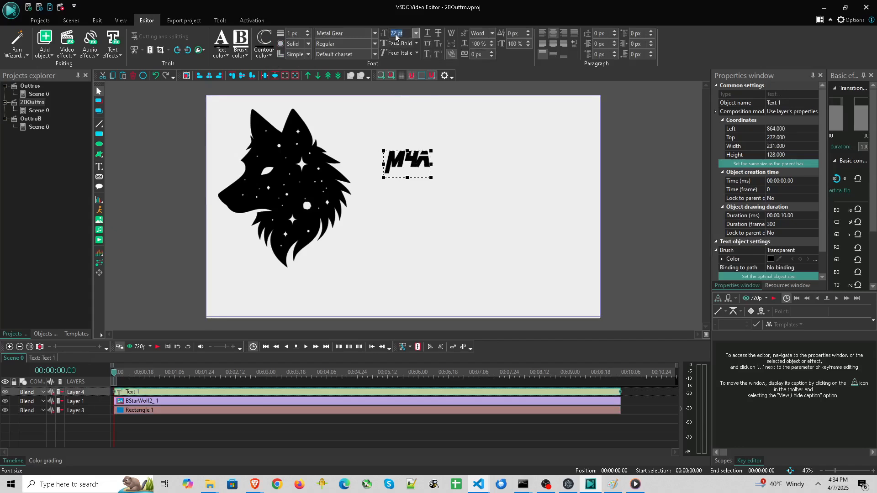
left_click(427, 32)
left_click(415, 32)
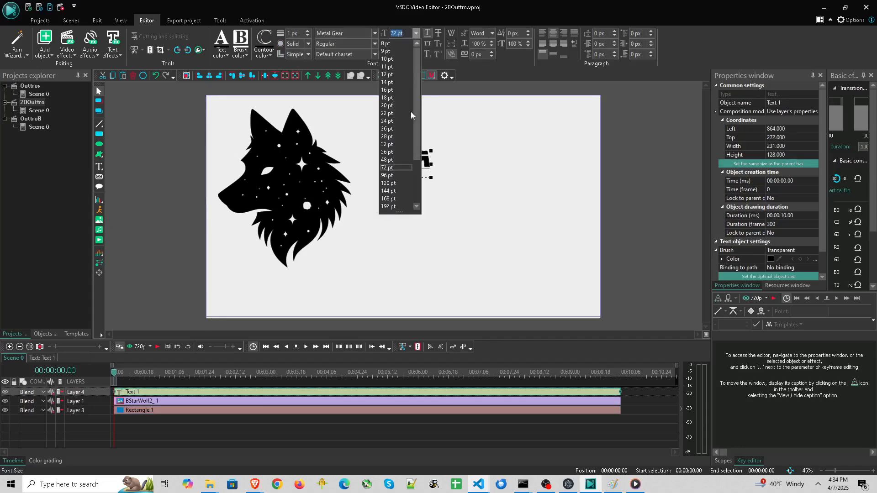
left_click(396, 194)
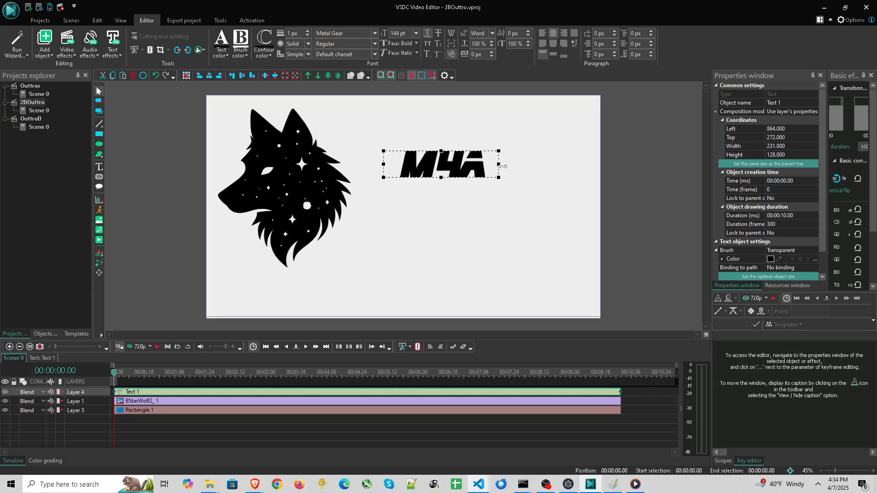
Enlarge the text box to about 656 by 240 pixels so the whole M4A fits
mouse_move(451, 184)
left_mouse_down()
mouse_move(451, 206)
mouse_move(451, 195)
left_mouse_up()
left_click(440, 214)
left_click(429, 158)
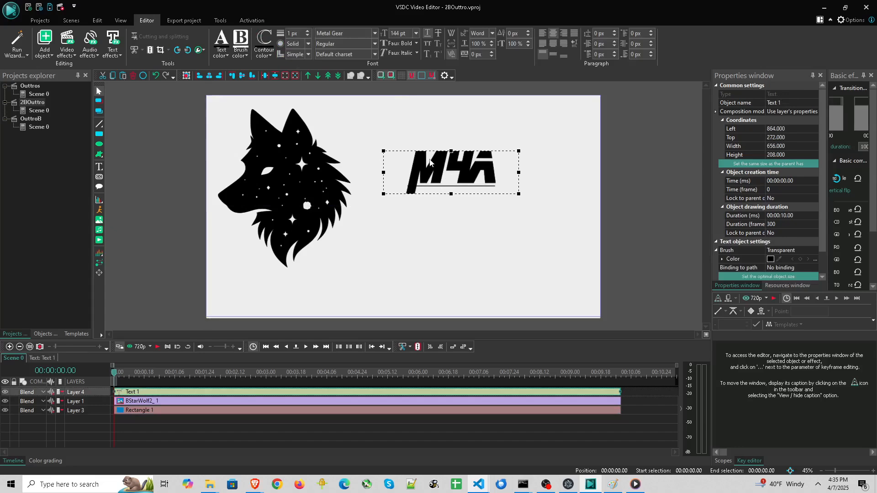
left_click(427, 33)
left_click_drag(450, 194, 443, 199)
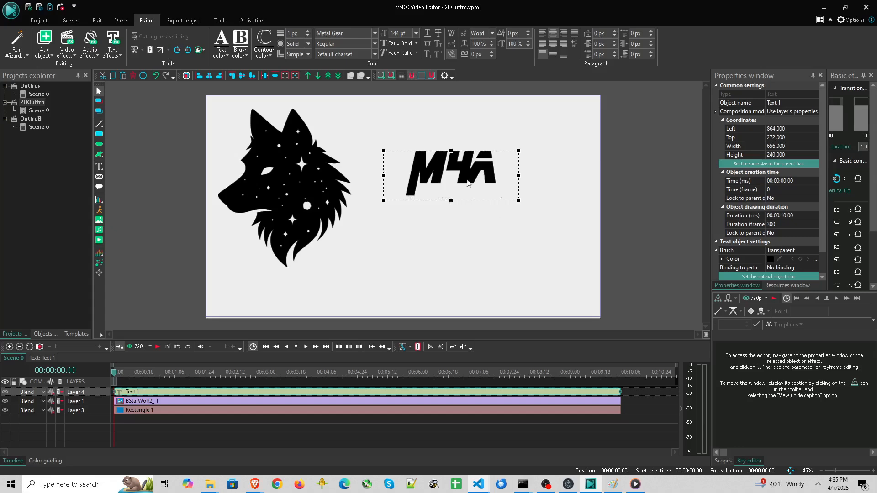
Select the 4 in the text and increase its character tracking to about 33 px
double_click(461, 162)
left_click_drag(451, 165, 463, 163)
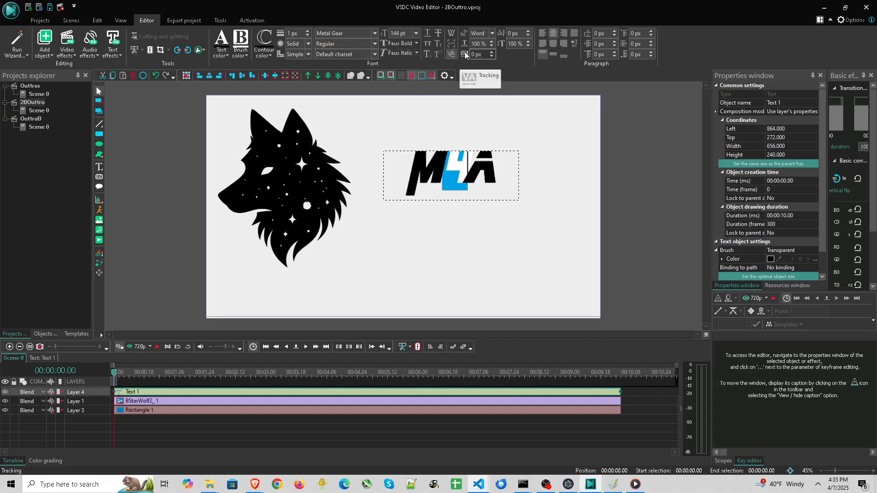
left_click(492, 52)
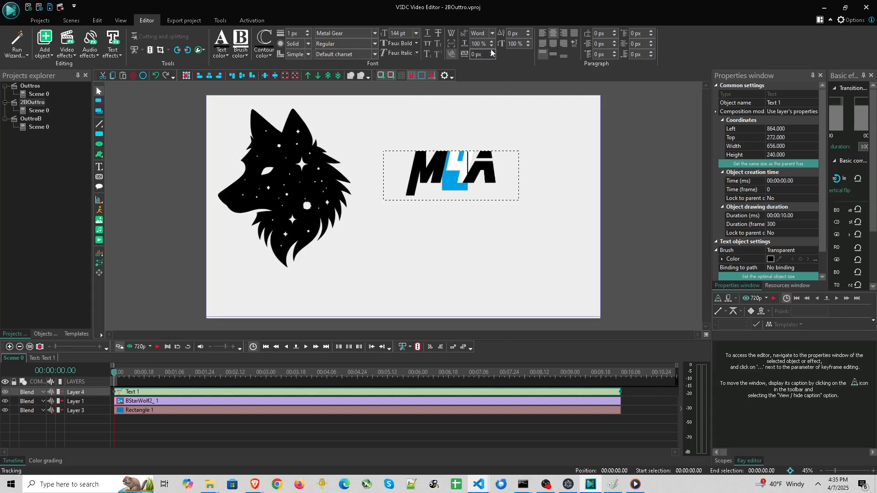
left_click(492, 51)
left_click(492, 51)
left_click(492, 51)
left_click(491, 51)
left_click(492, 52)
left_click(492, 52)
left_click(492, 52)
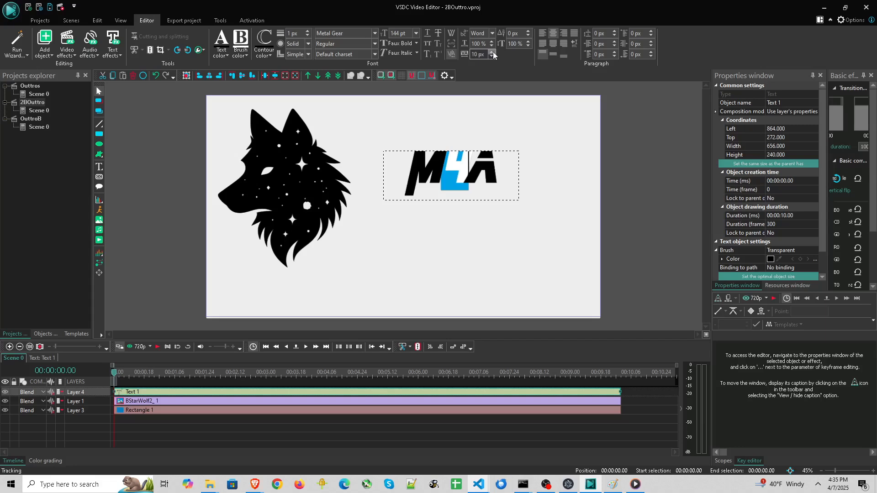
left_click(492, 52)
left_click(492, 52)
left_click(492, 52)
left_click(491, 52)
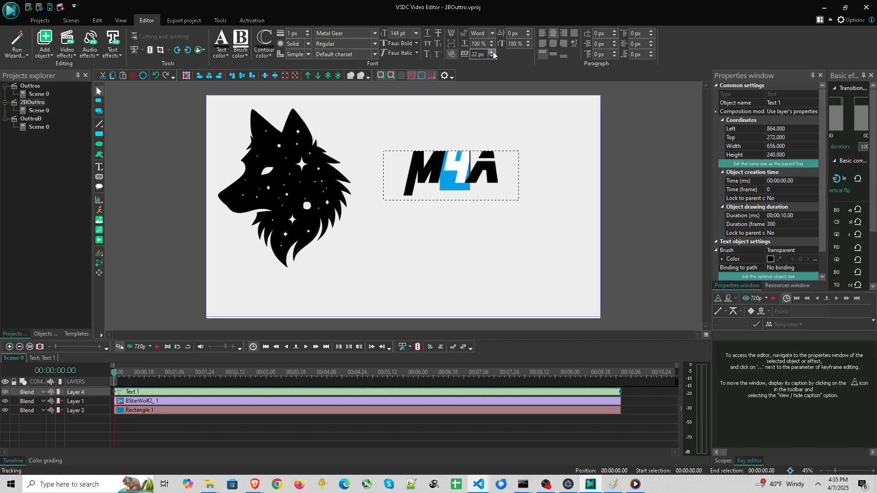
left_click(492, 53)
left_click(492, 52)
left_click(491, 52)
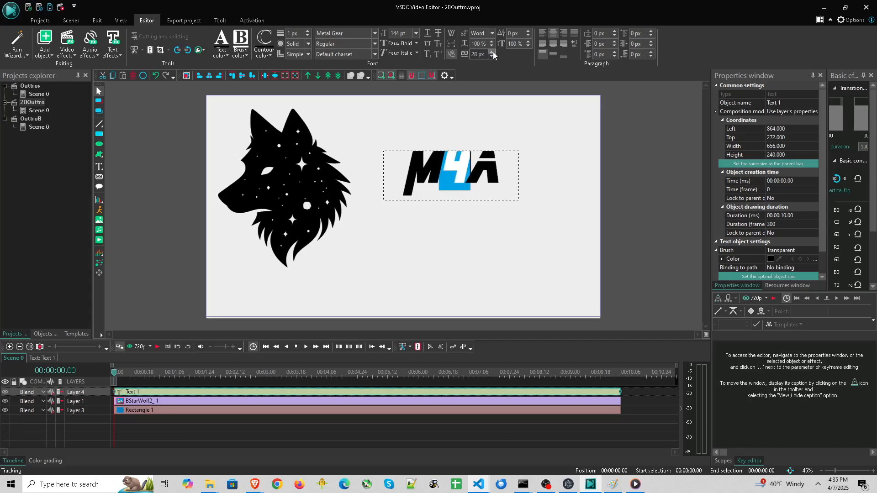
left_click(491, 52)
left_click(492, 52)
left_click(492, 53)
left_click(491, 52)
left_click(492, 52)
left_click(492, 52)
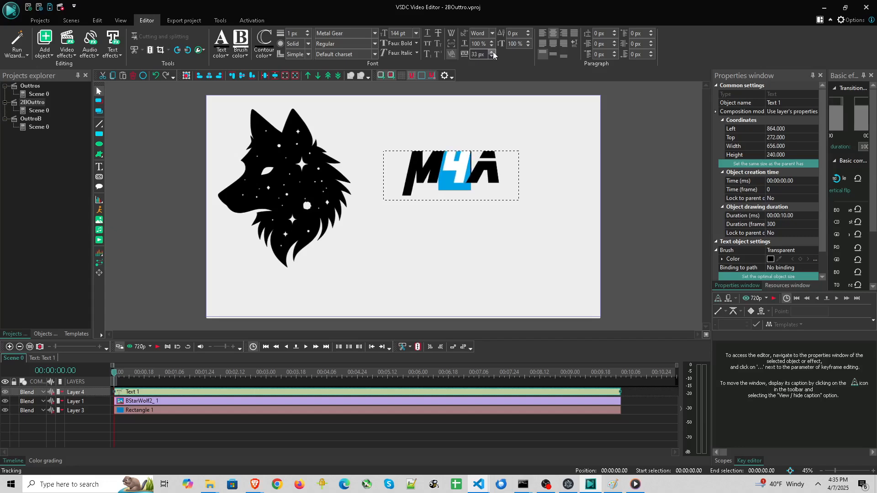
left_click(491, 52)
left_click(491, 58)
left_click(448, 122)
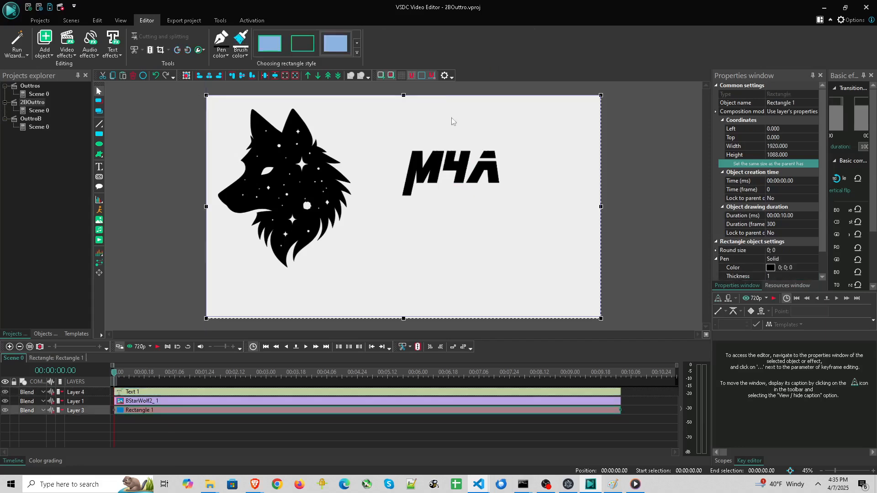
Preview the scene playback and return the playhead to the start
left_click(430, 197)
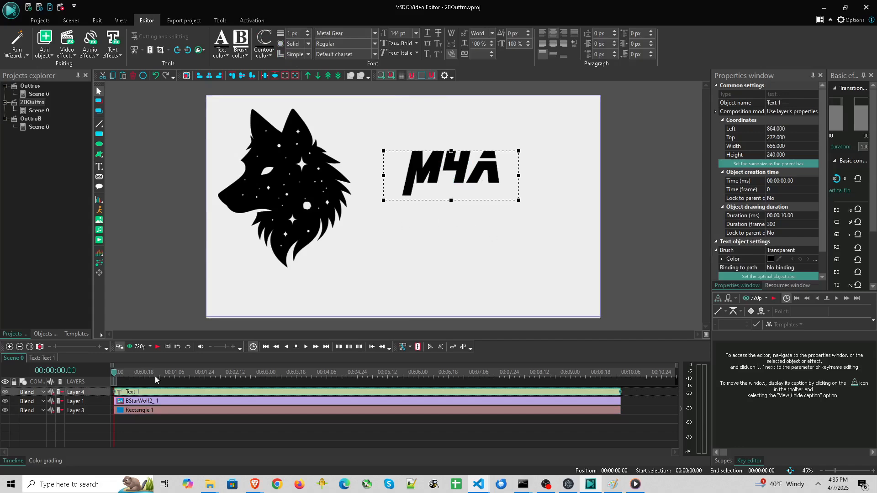
left_click(157, 348)
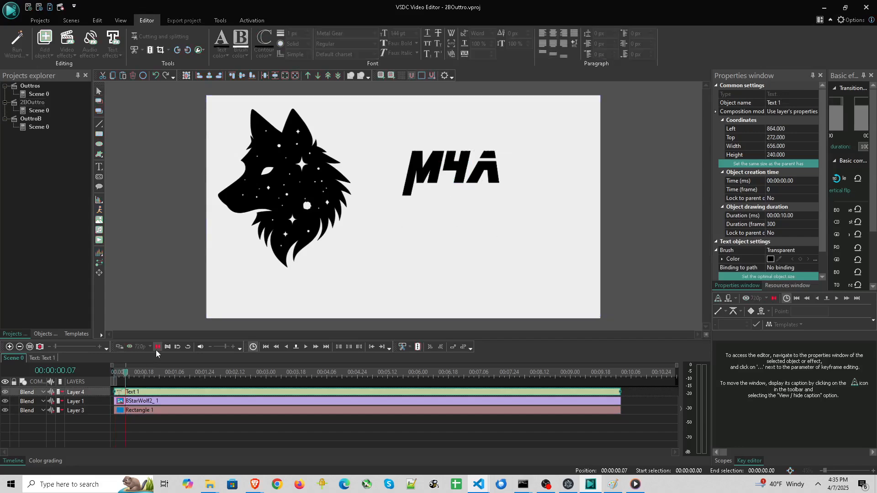
left_click(149, 374)
left_click_drag(148, 373, 115, 374)
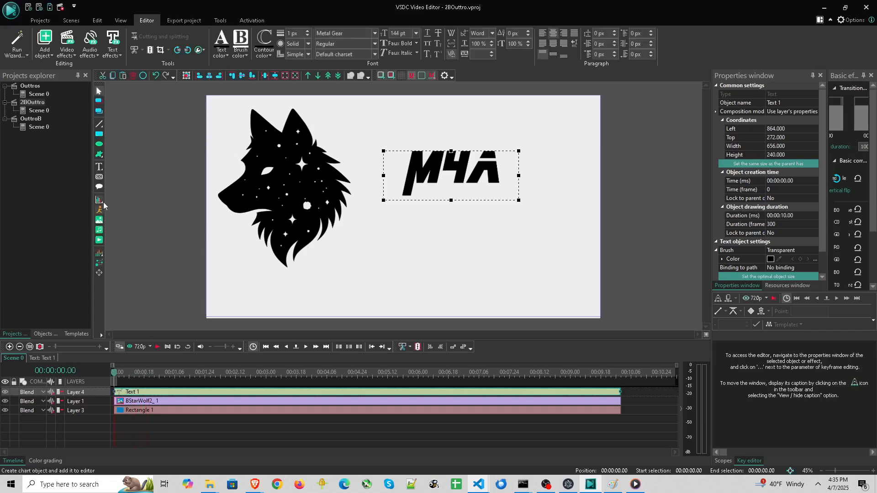
Open the Text 1 object's timeline and add a Fade In transparency effect to it
double_click(129, 392)
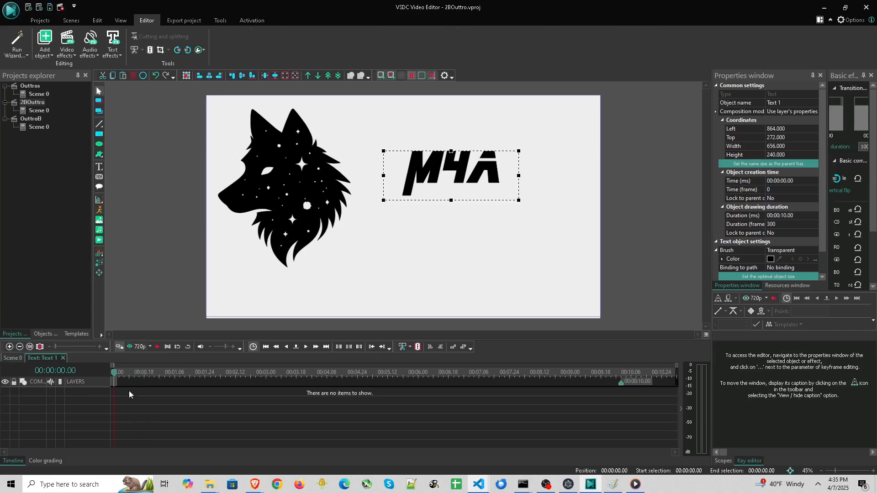
left_click(38, 335)
left_click(75, 335)
left_click_drag(37, 160, 144, 387)
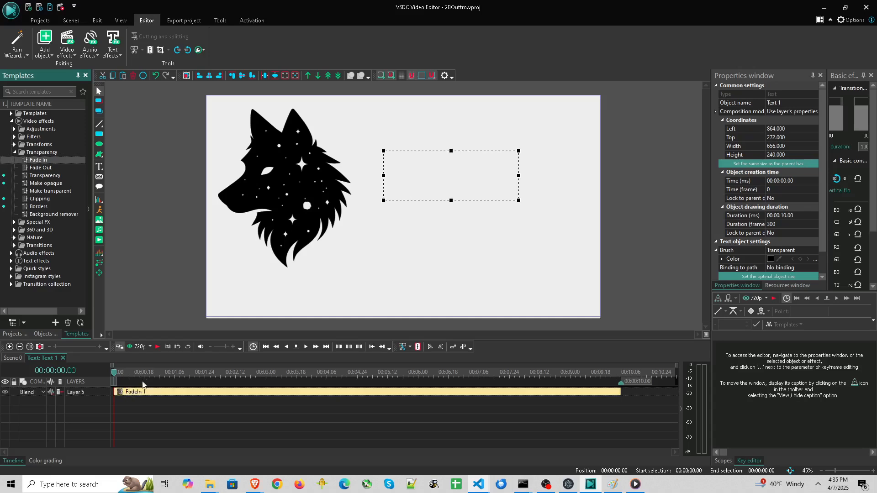
Set the Fade In effect's duration to 10 frames
left_click(465, 391)
left_click(794, 156)
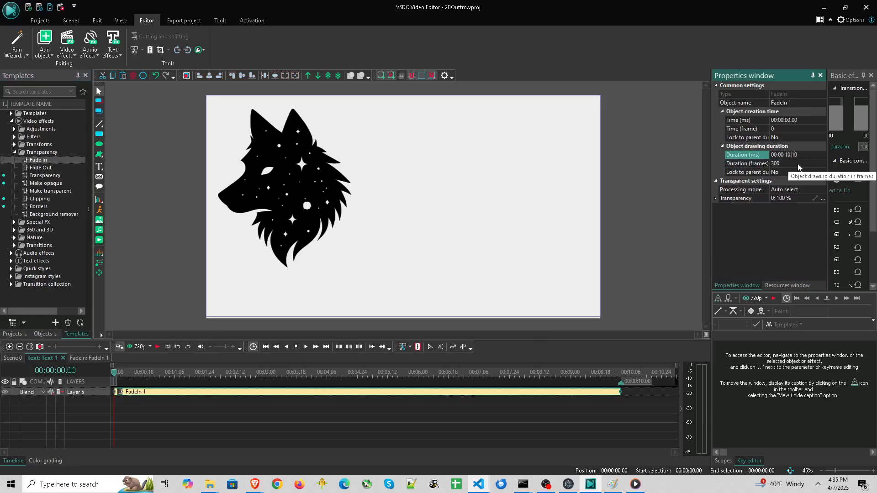
type("0")
key("Return")
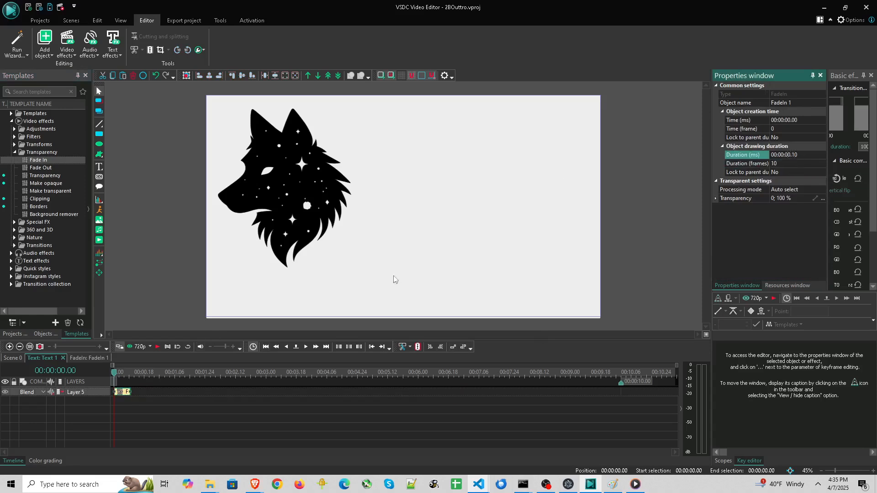
Add a matching 10-frame Fade In to the BStarWolf2_1 image and preview the scene
left_click(121, 391)
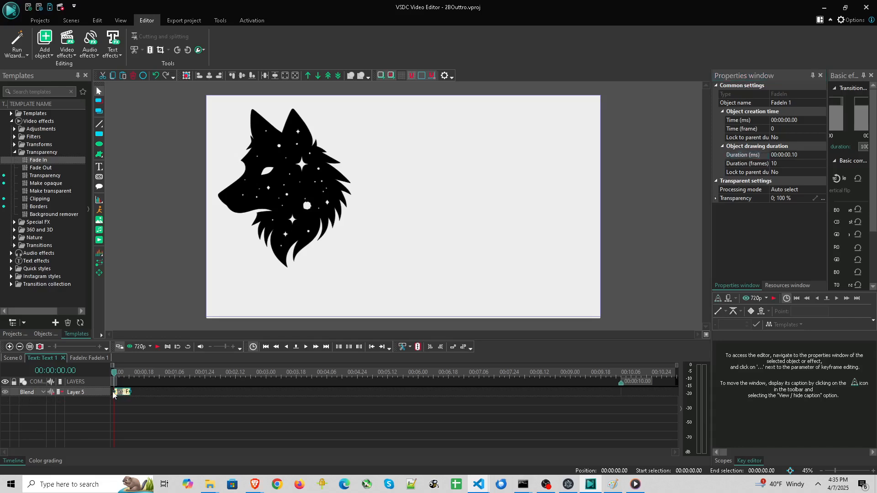
left_click(21, 358)
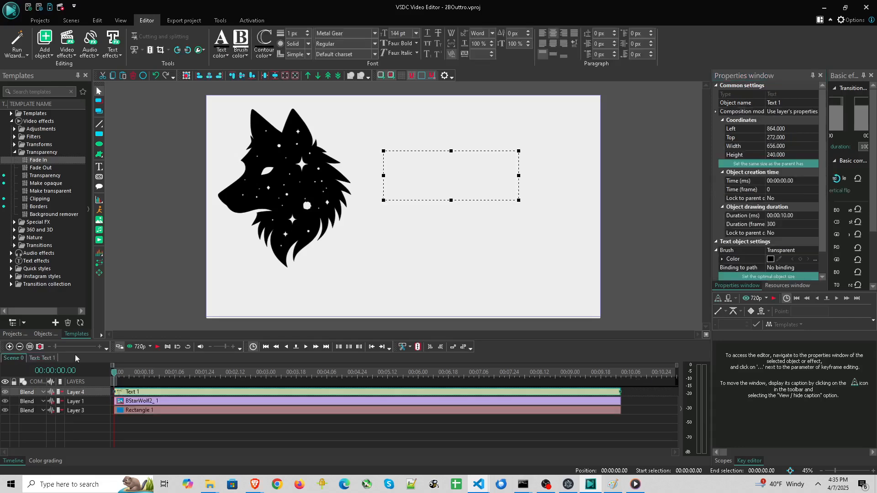
double_click(132, 402)
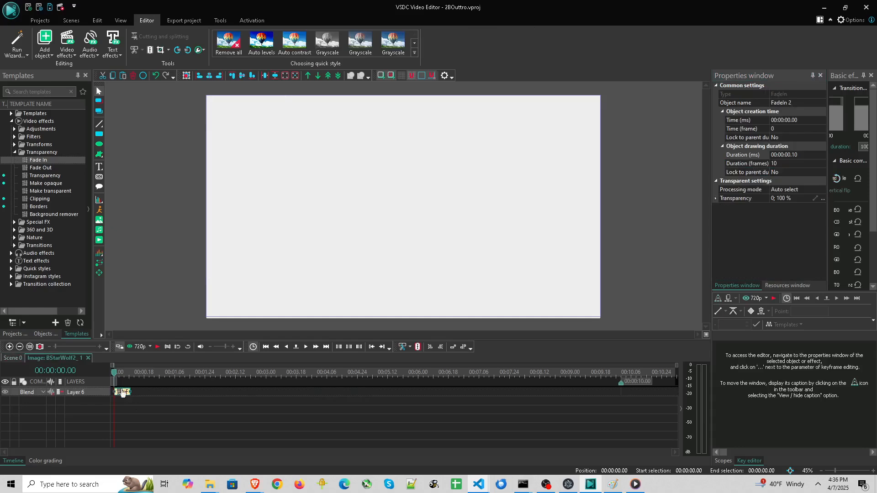
left_click(13, 358)
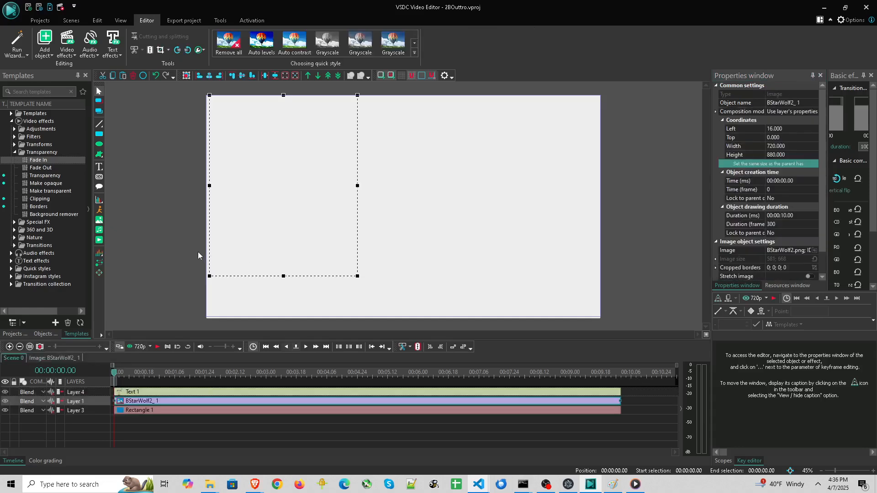
left_click(155, 348)
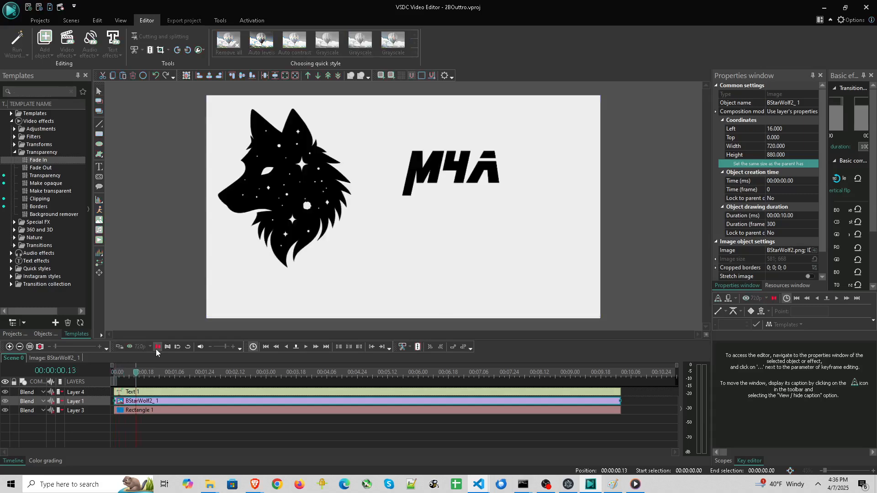
left_click(155, 348)
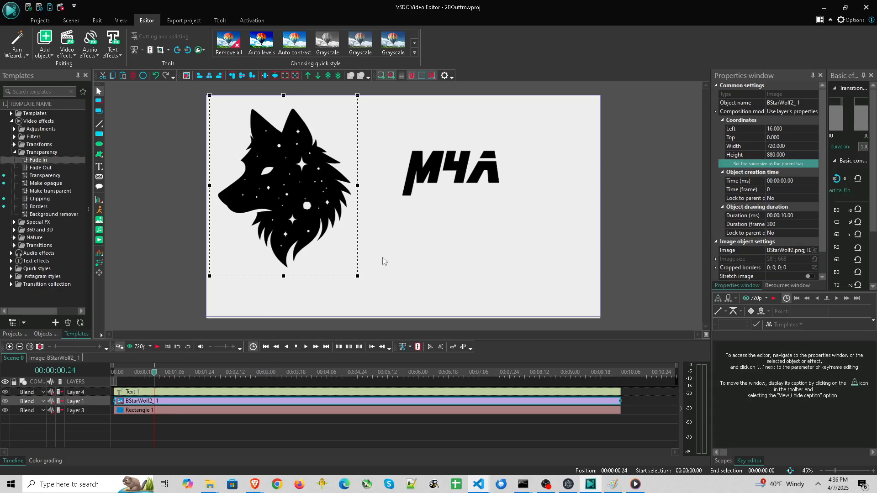
Add a Fade In effect to Rectangle 1 and shorten it to 12 frames
left_click(469, 270)
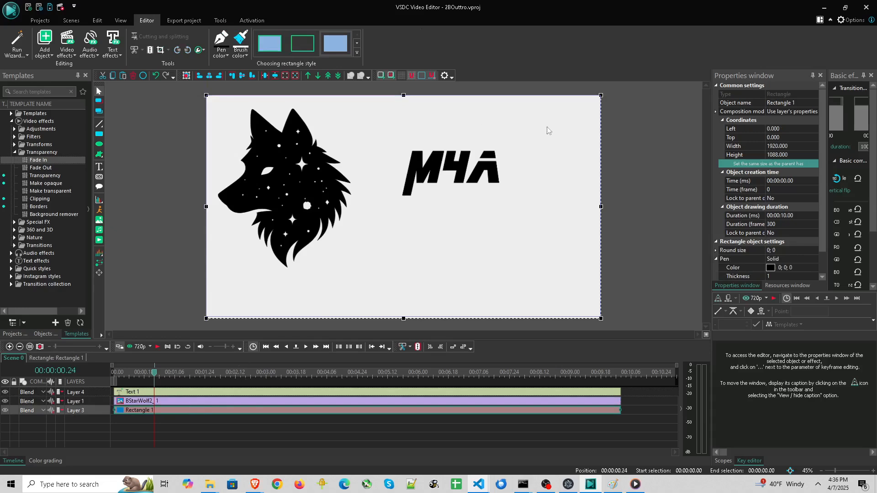
double_click(124, 410)
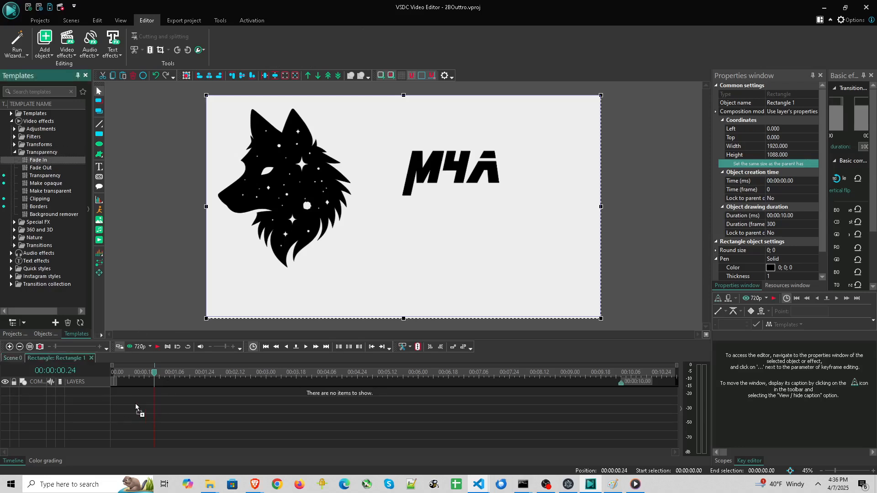
left_click_drag(136, 406, 119, 388)
left_click_drag(201, 392, 157, 394)
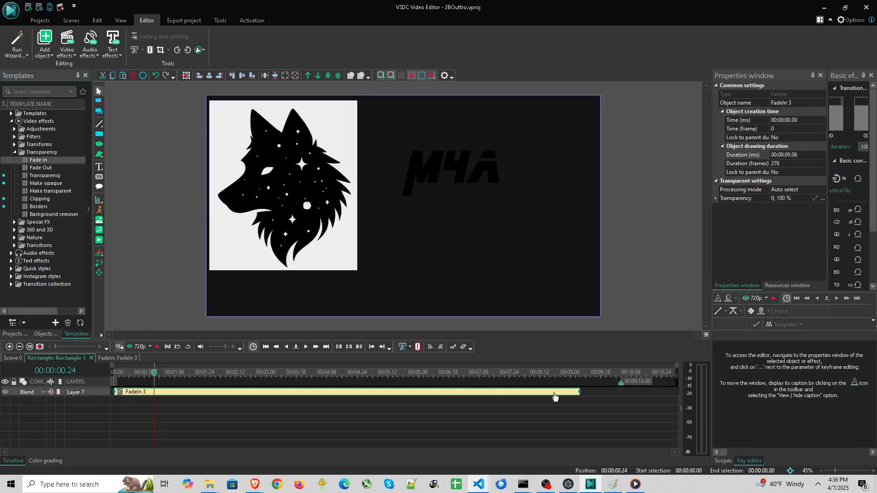
left_click_drag(580, 392, 134, 392)
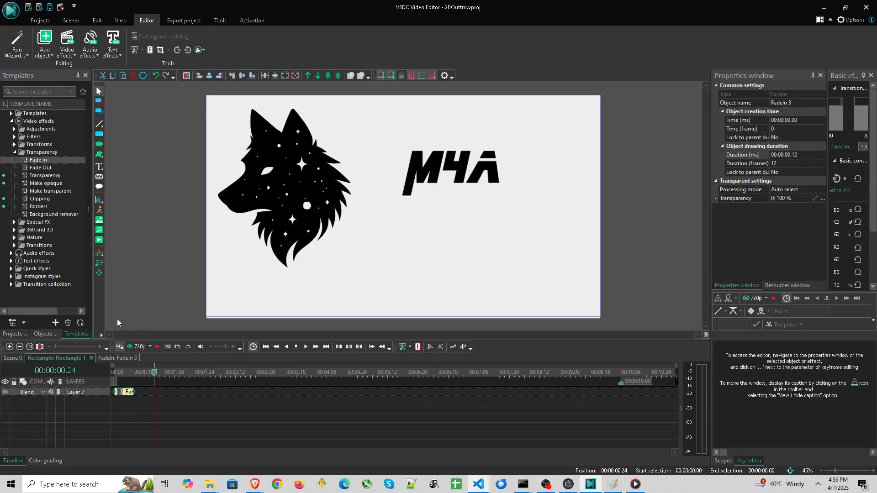
Preview the scene and delete the Fade In effect from the rectangle
left_click(15, 333)
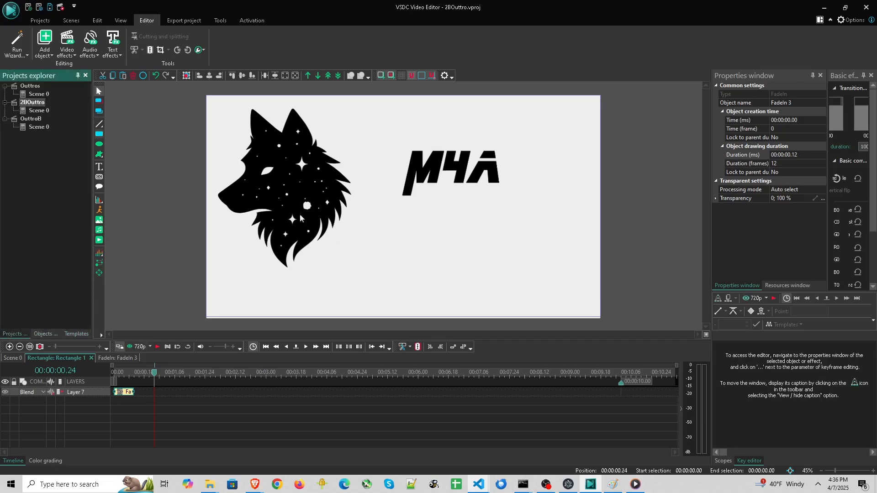
left_click(158, 346)
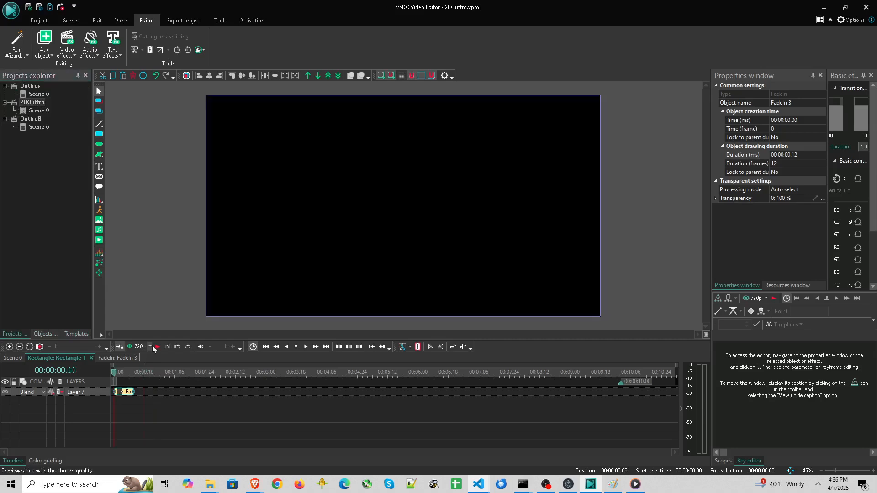
left_click(158, 346)
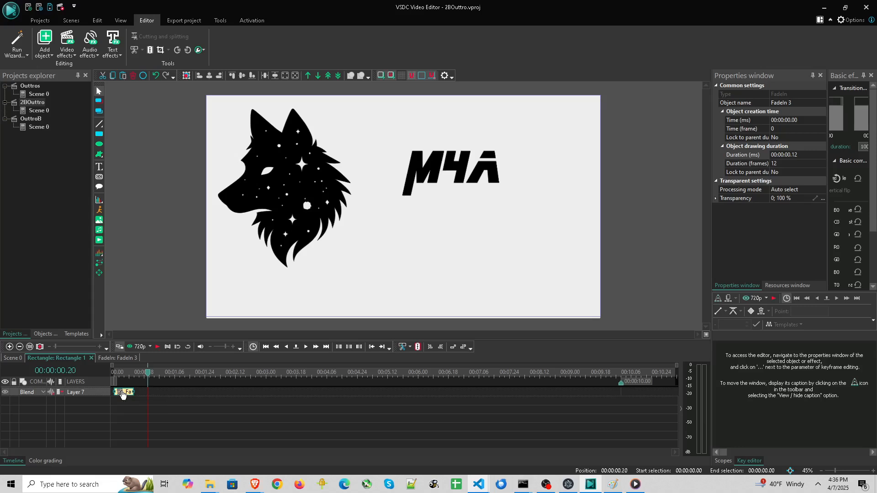
key("Delete")
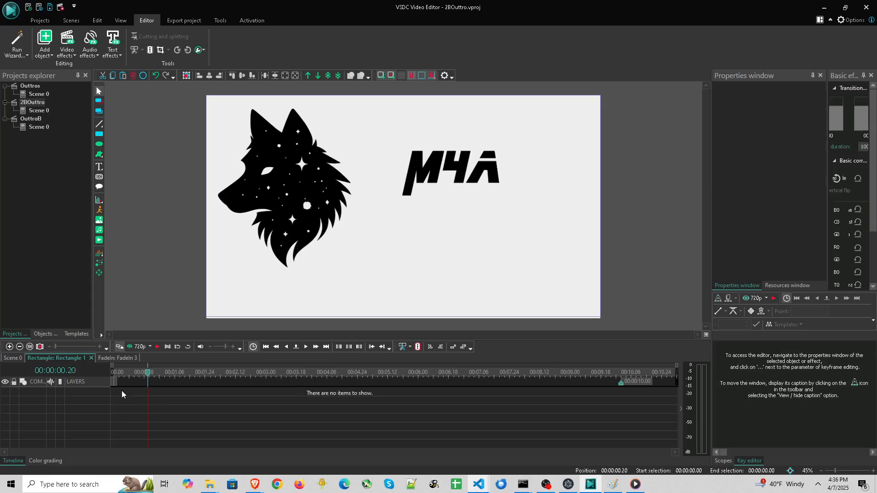
Return to the main scene timeline, select the M4A text and duplicate it
left_click(4, 359)
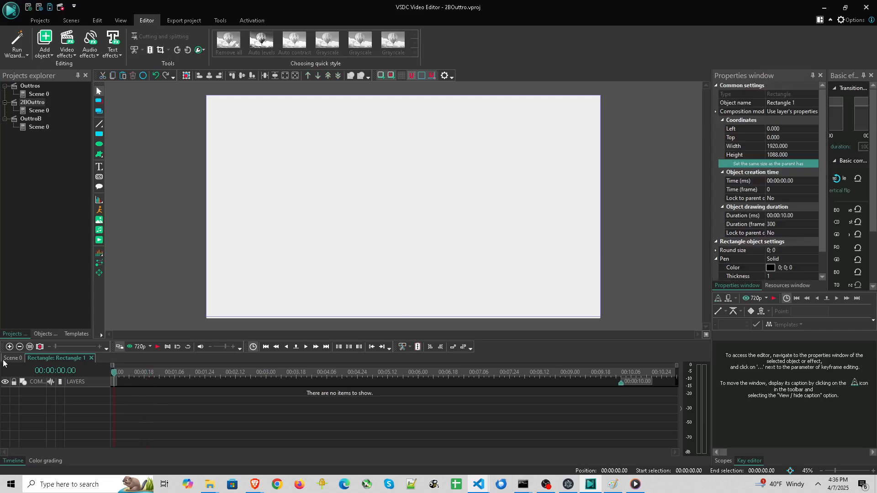
left_click(136, 374)
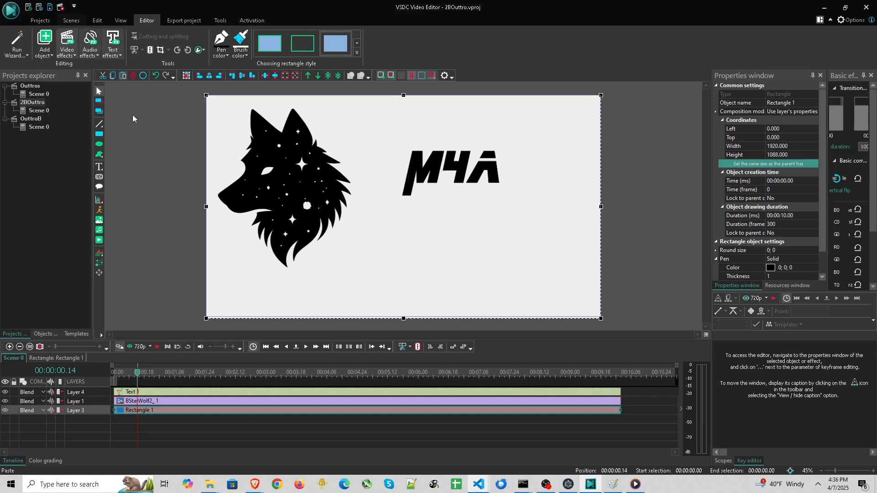
left_click(99, 167)
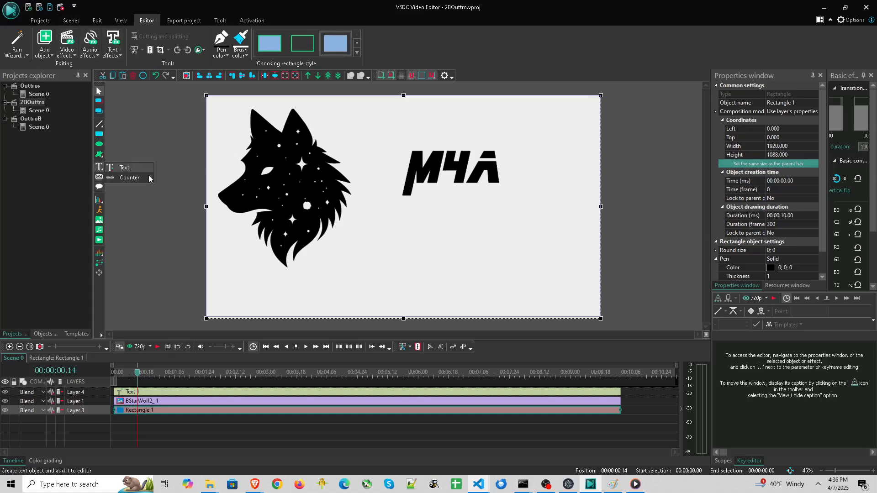
left_click(429, 170)
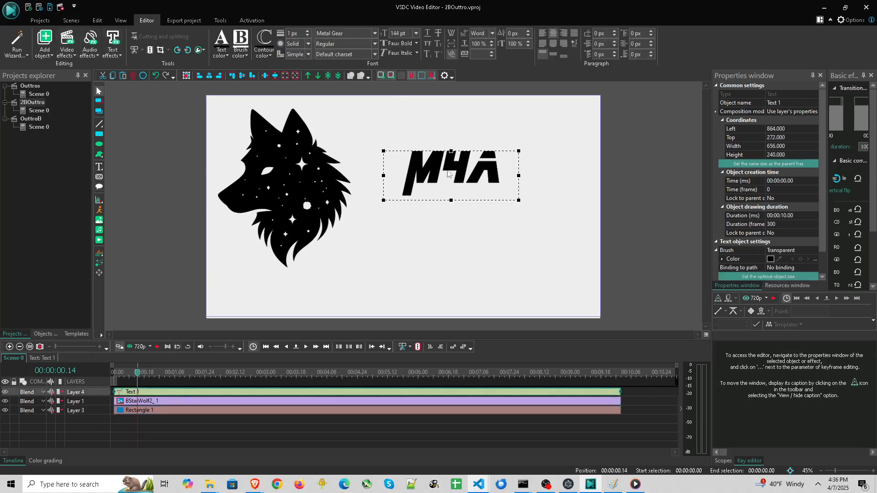
key("ctrl+c")
key("ctrl+v")
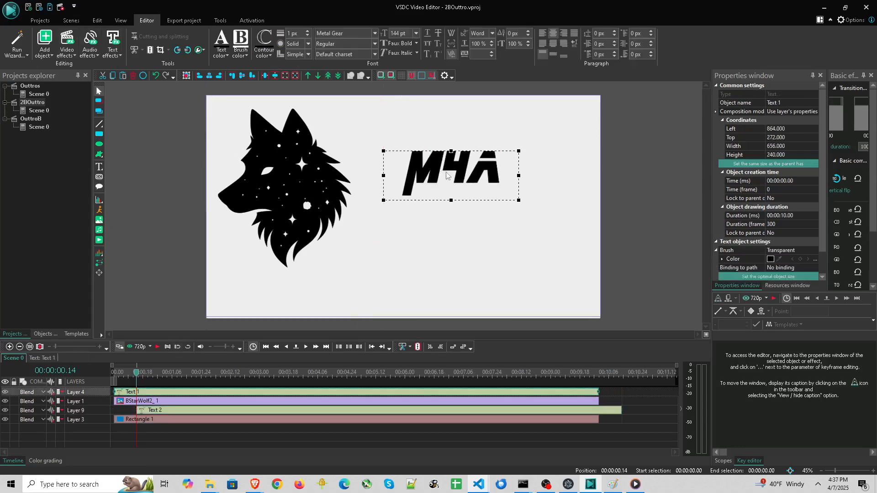
Move the original M4A text lower in the frame and the copy higher
left_click(440, 233)
mouse_move(431, 174)
left_mouse_down()
mouse_move(427, 223)
mouse_move(428, 167)
left_mouse_up()
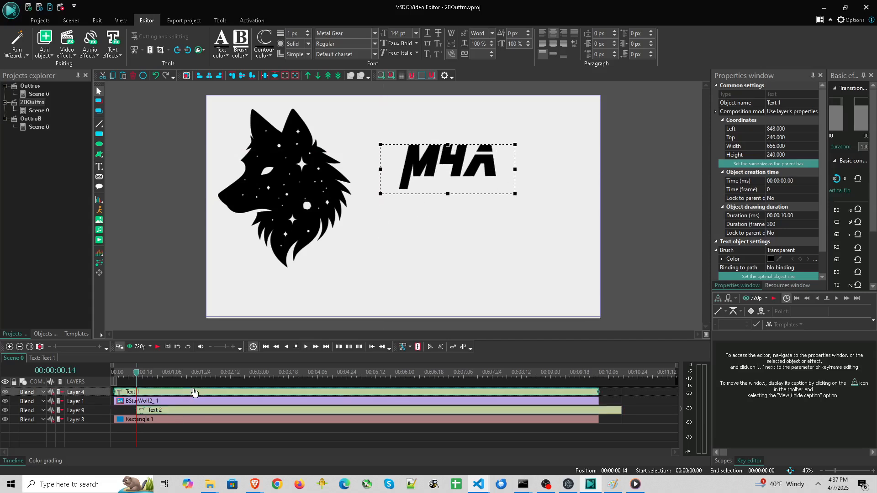
left_click(194, 410)
left_click(449, 169)
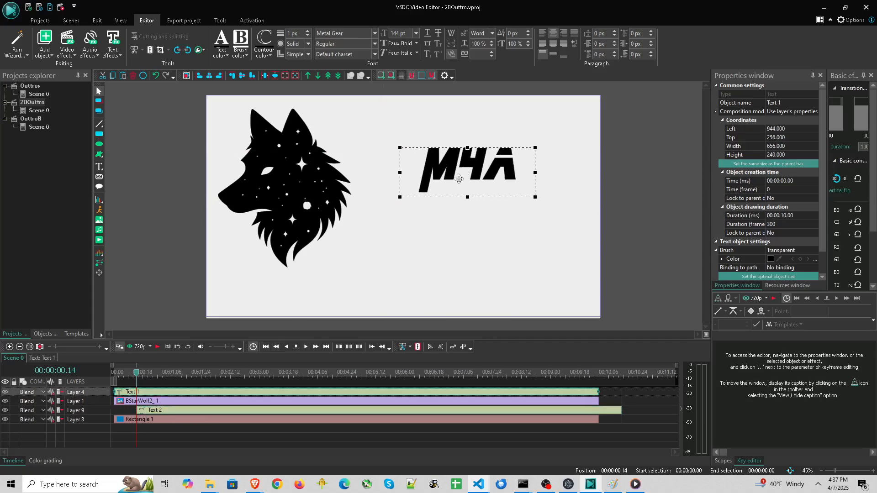
left_click_drag(447, 187, 447, 246)
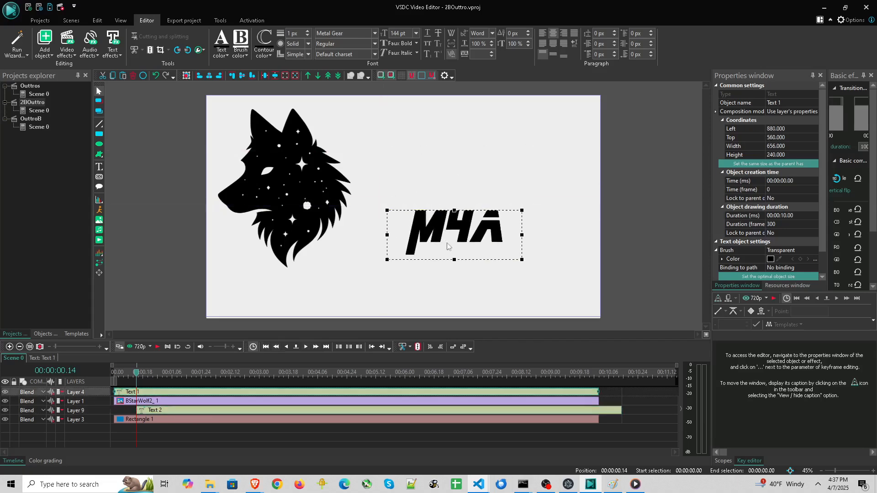
left_click(183, 411)
mouse_move(455, 169)
left_mouse_down()
mouse_move(457, 139)
mouse_move(462, 154)
left_mouse_up()
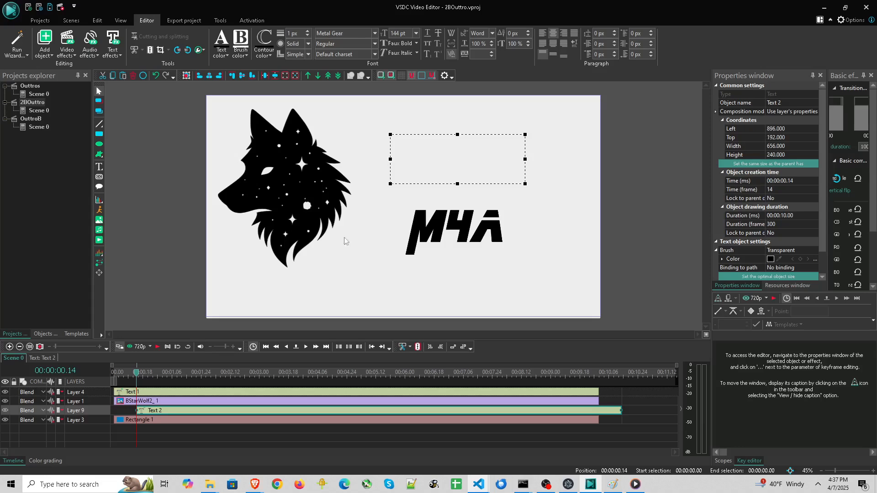
Put the text copy on its own track from the start and move it one layer above the rectangle
left_click_drag(161, 411, 115, 405)
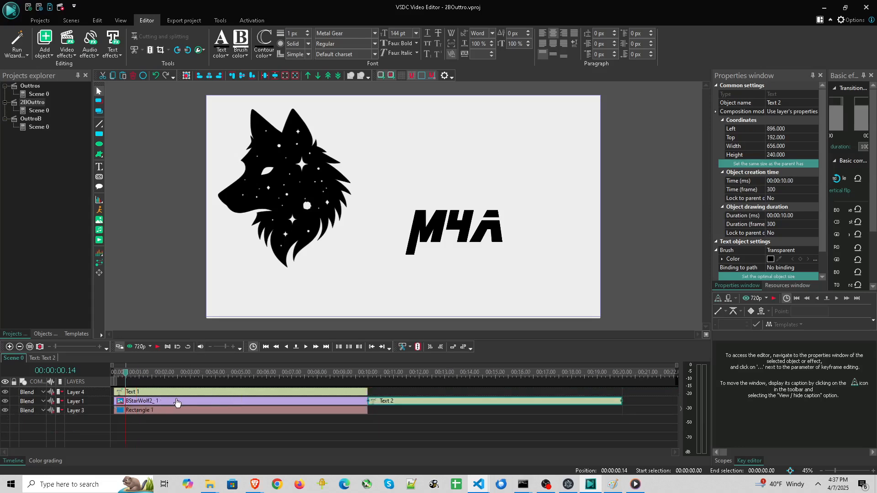
left_click(152, 410)
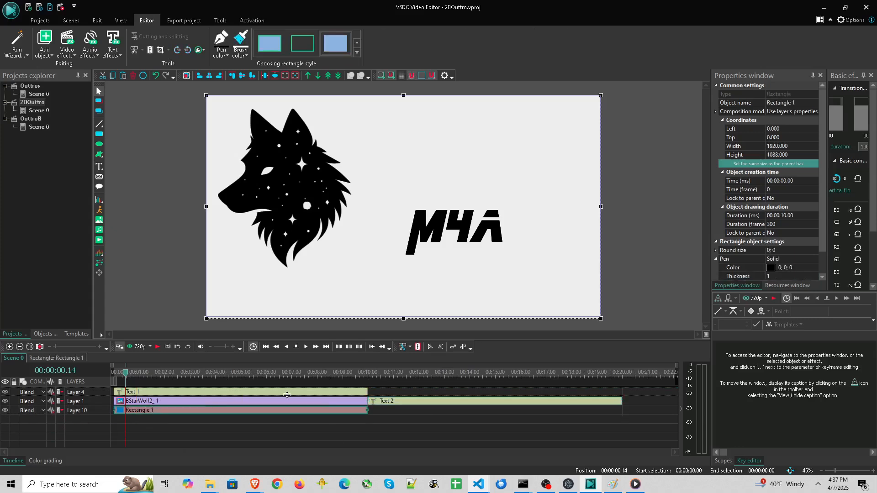
left_click_drag(392, 402, 134, 419)
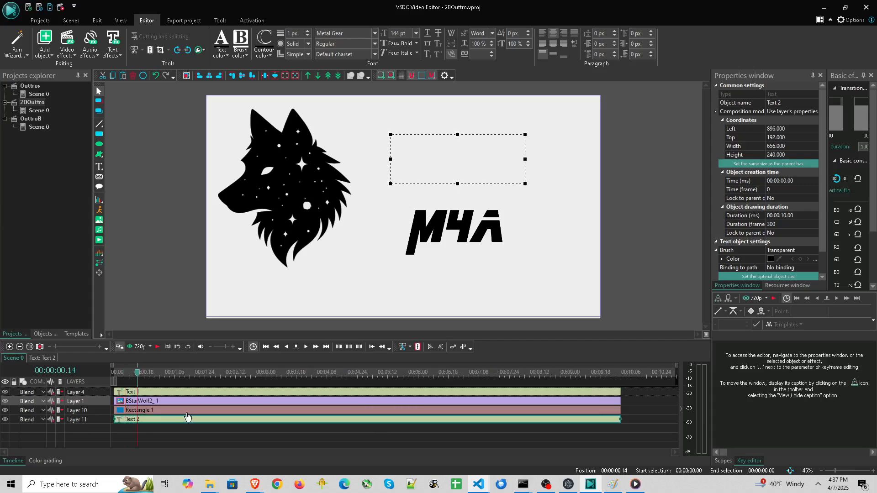
right_click(180, 421)
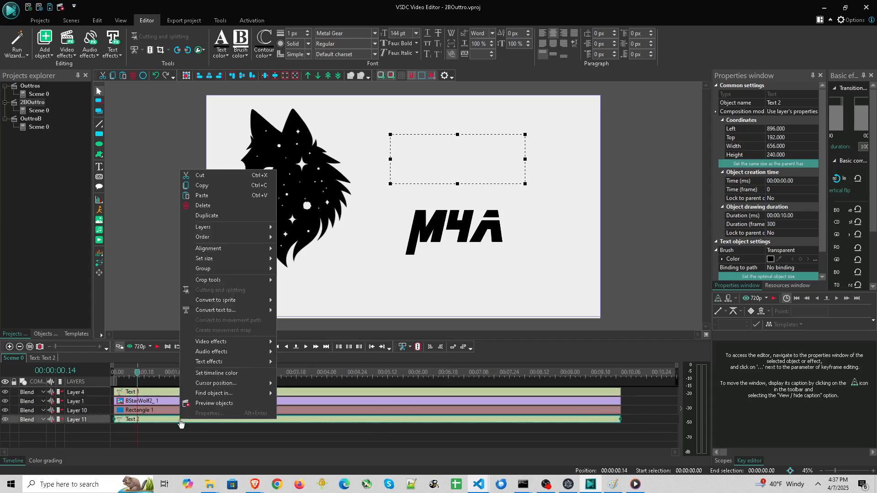
mouse_move(248, 235)
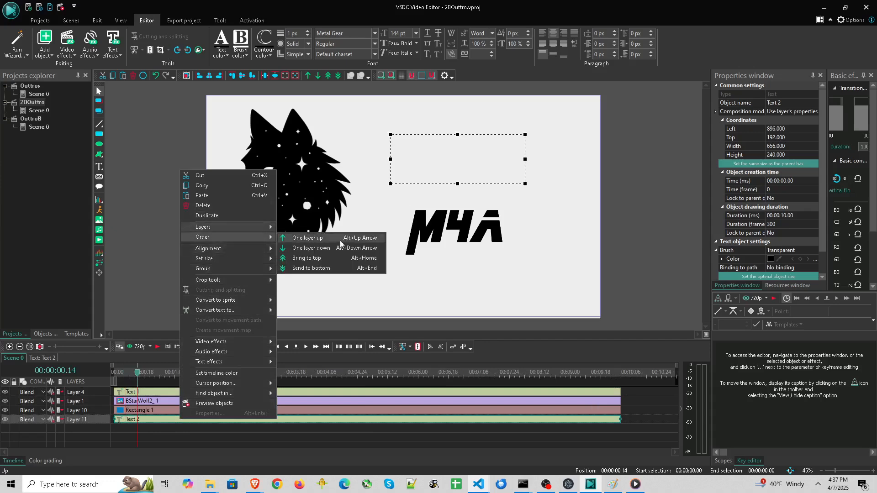
left_click(339, 239)
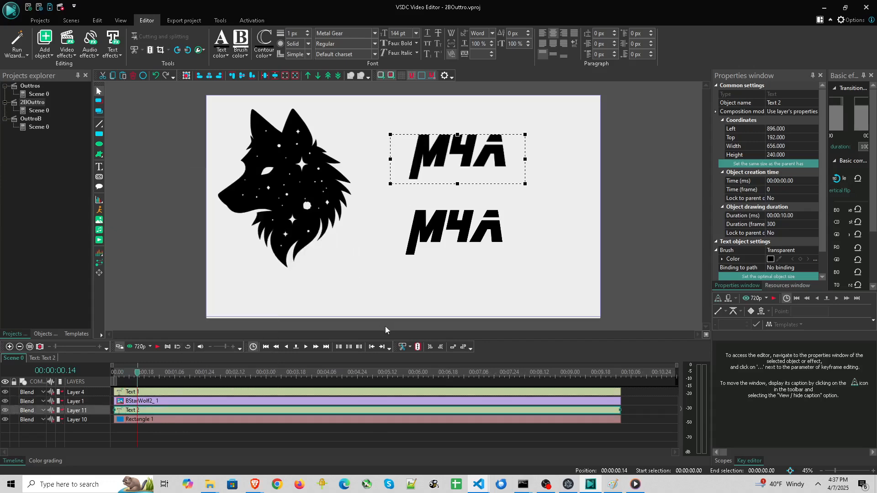
Nudge the upper M4A copy down and move the lower text up beneath it
left_click(470, 229)
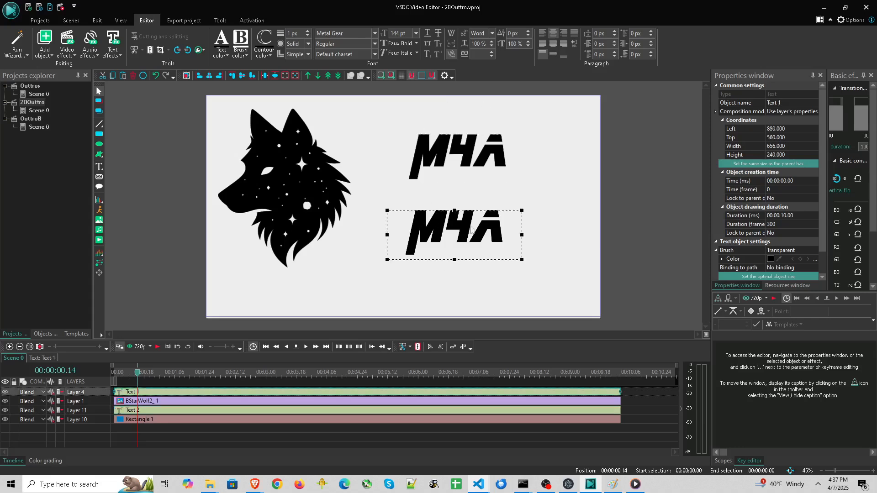
mouse_move(448, 145)
left_mouse_down()
mouse_move(461, 153)
mouse_move(450, 155)
left_mouse_up()
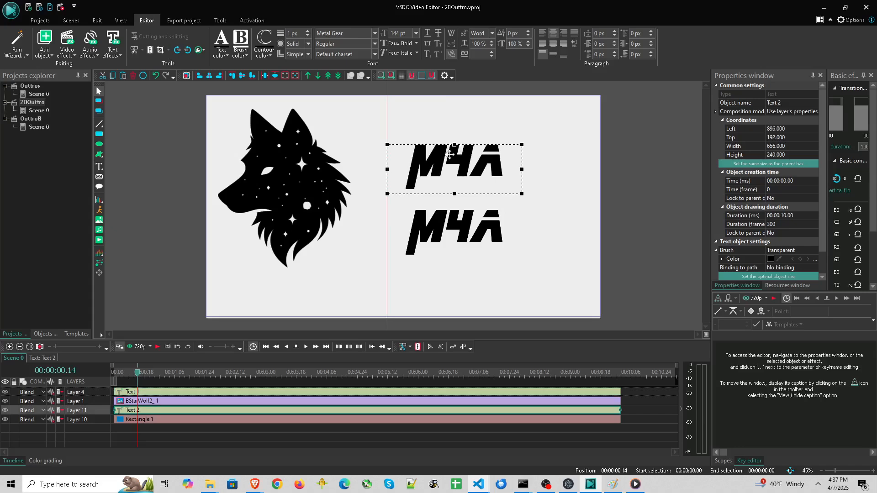
left_click_drag(463, 232, 452, 212)
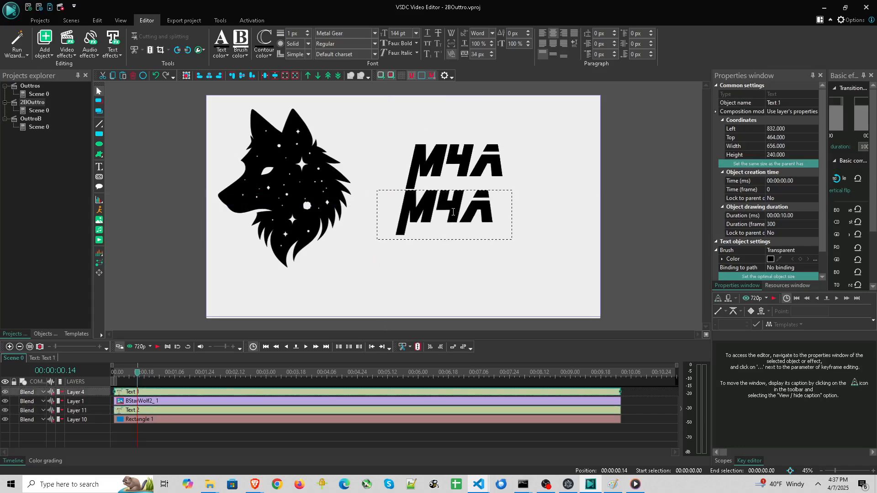
Replace the lower text's wording with PROTOCOL
double_click(435, 212)
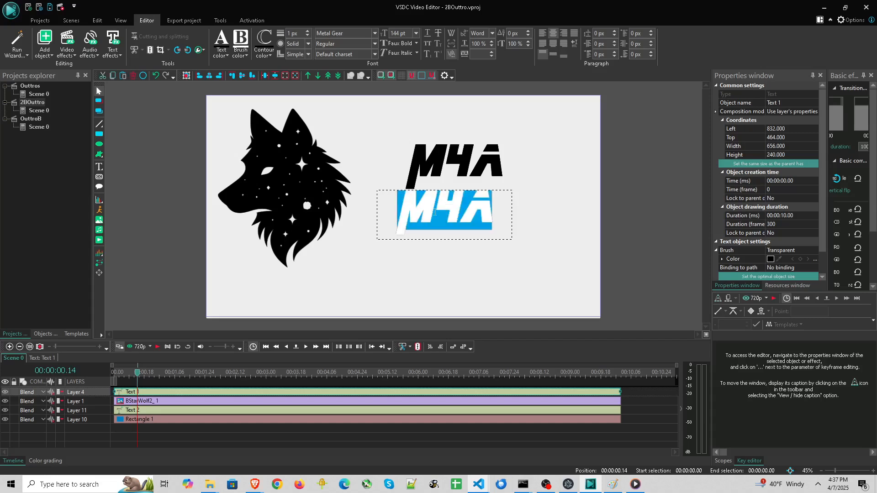
type("PR")
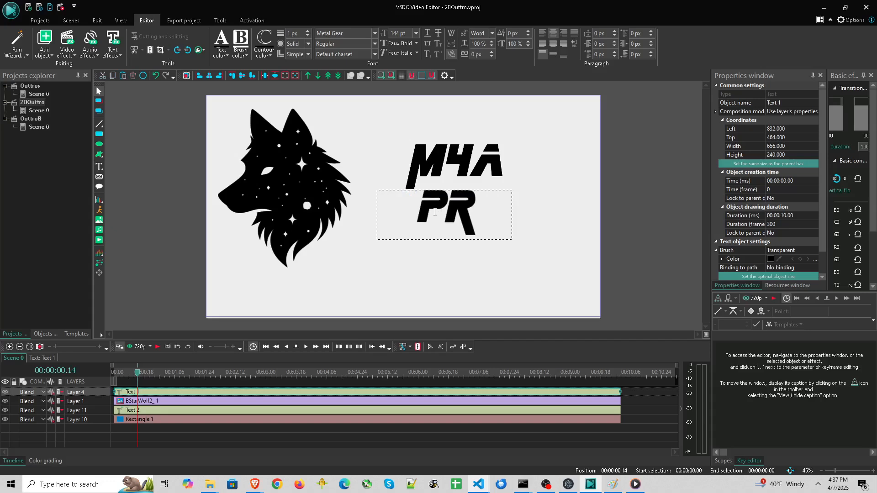
type("O")
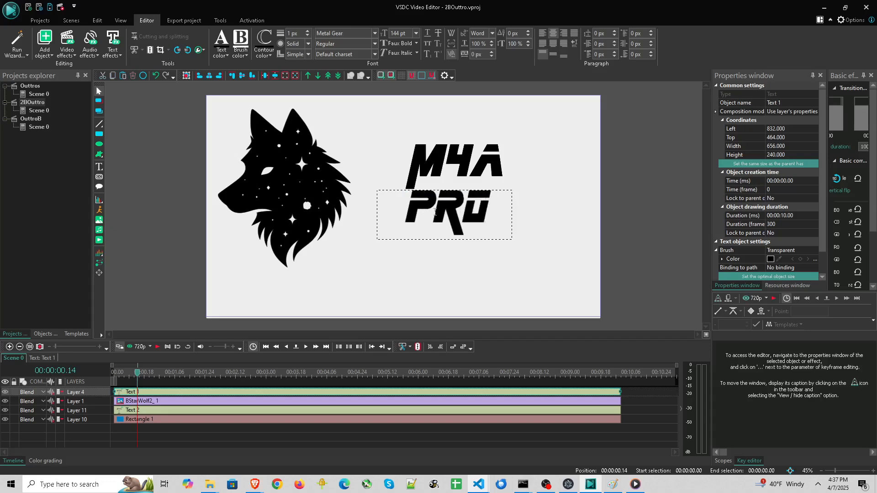
type("TOCOL")
left_click(413, 268)
Widen the PROTOCOL text box and align the two text lines with each other
left_click(451, 208)
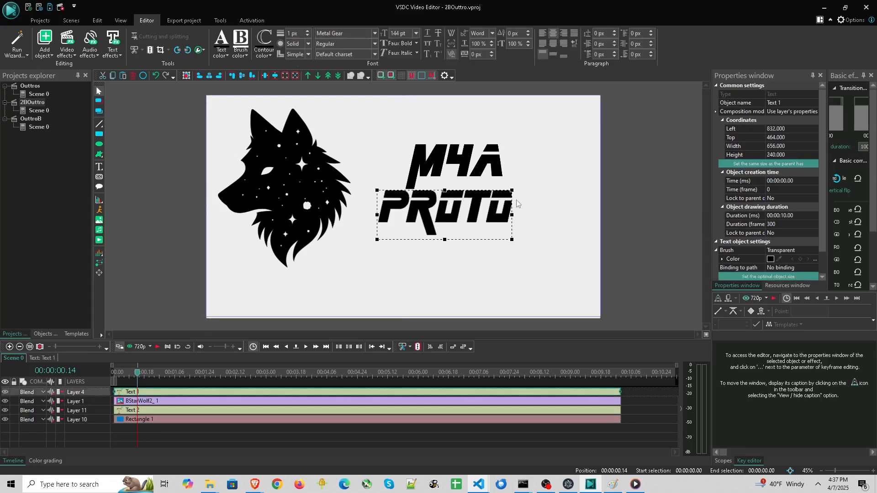
left_click_drag(511, 214, 600, 207)
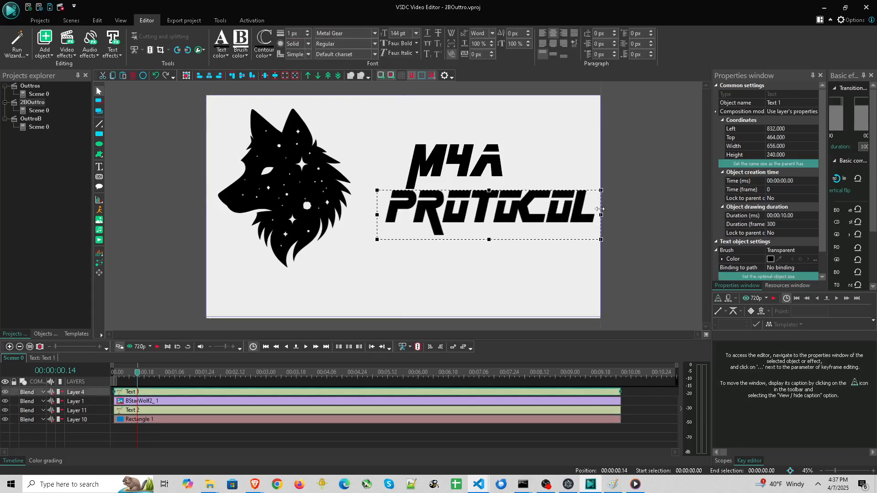
left_click(440, 263)
left_click_drag(491, 211, 463, 213)
left_click_drag(442, 157, 457, 160)
Select the logo, both texts and background together and shift them slightly right
left_click(497, 258)
left_click_drag(574, 266, 408, 160)
key("ctrl+z")
left_click_drag(676, 287, 359, 170)
left_click_drag(290, 170, 299, 169)
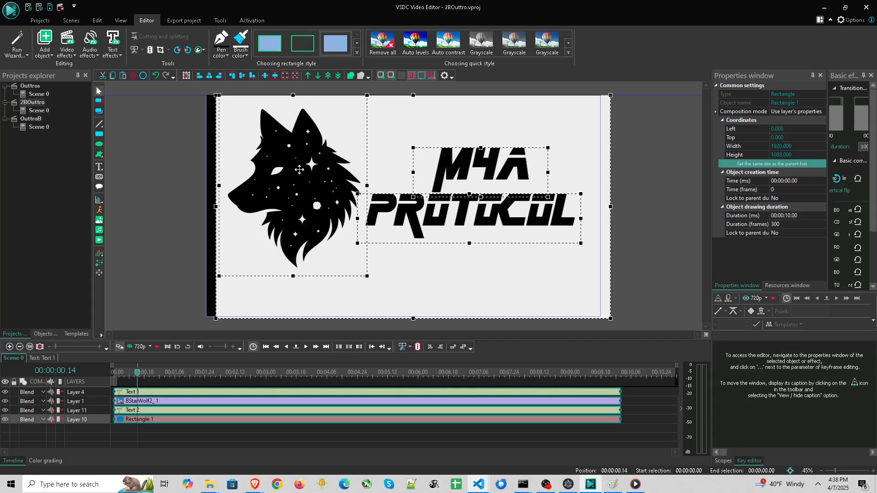
Move the background rectangle back so it covers the whole frame
left_click(634, 313)
left_click(516, 300)
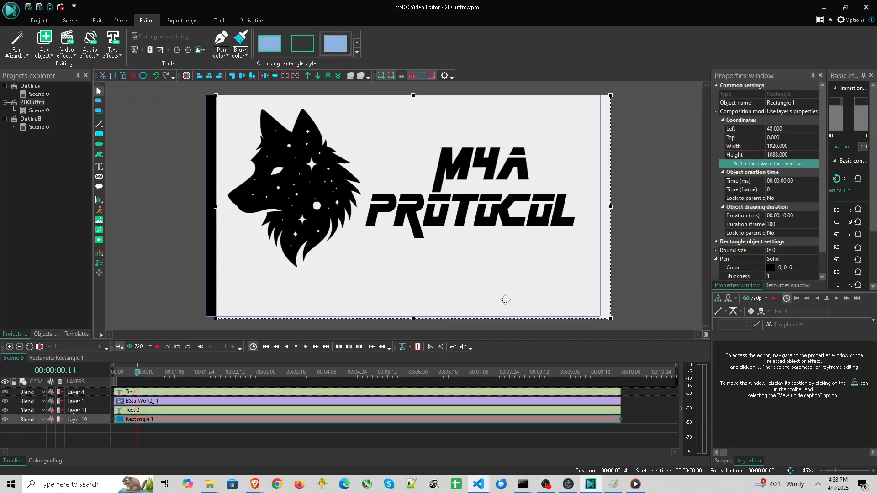
left_click_drag(504, 300, 495, 300)
left_click(663, 273)
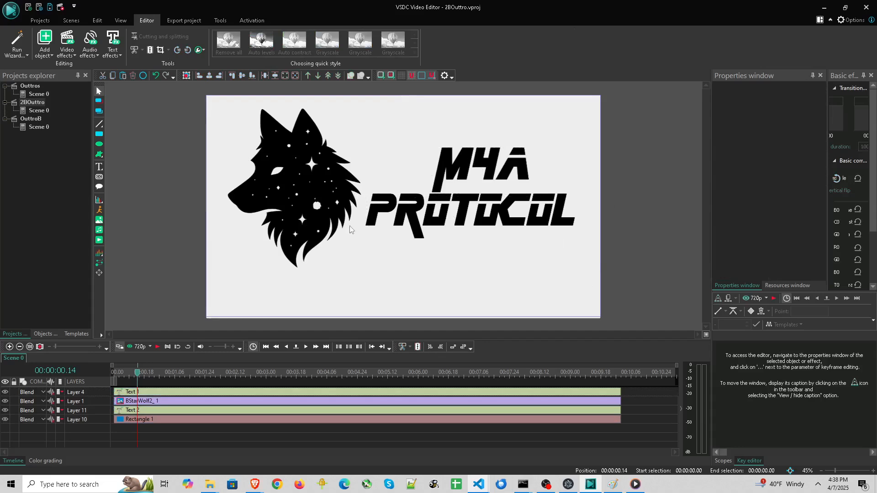
Shift all elements slightly down, then realign the background rectangle to fill the frame
left_click_drag(607, 284, 279, 132)
left_click_drag(297, 188, 300, 192)
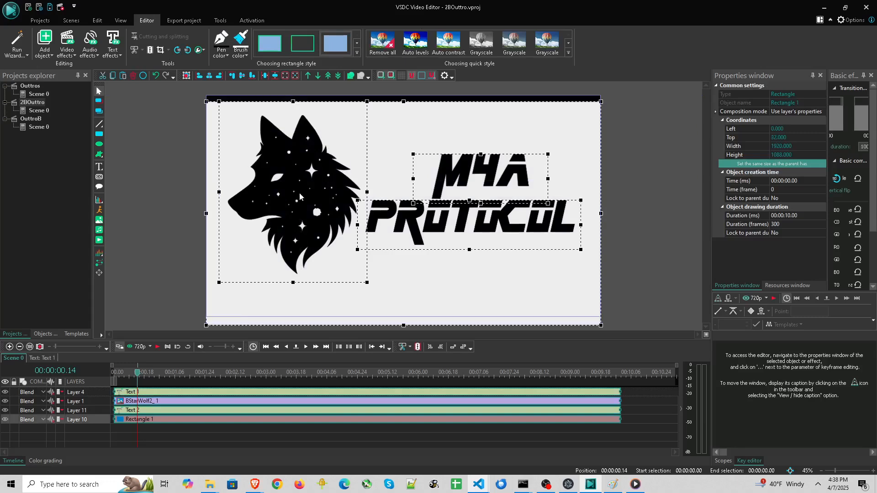
left_click(621, 190)
left_click(454, 315)
left_click_drag(478, 305, 476, 296)
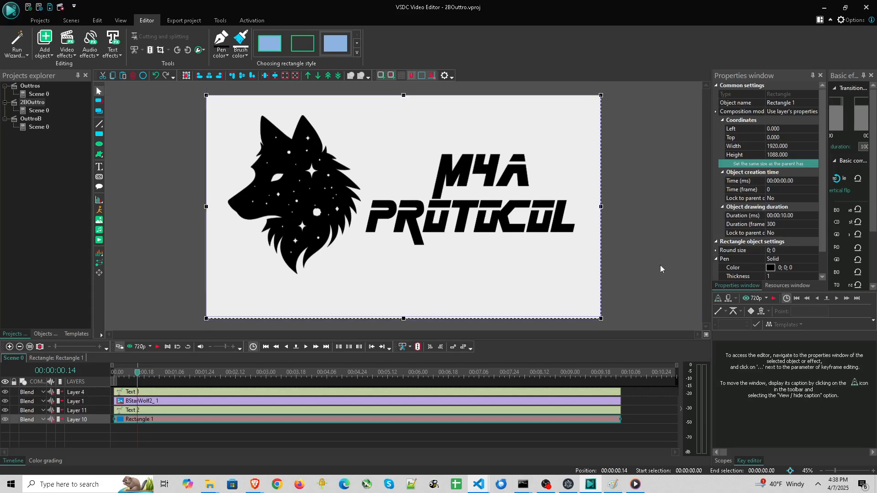
left_click(661, 265)
Set the M4A text's Left coordinate to 1000
left_click(488, 193)
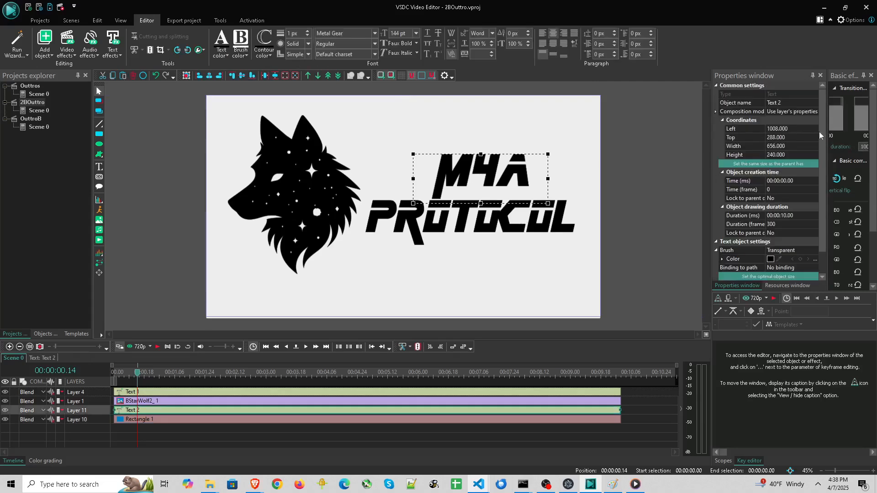
left_click(798, 130)
left_click(814, 132)
left_click(815, 131)
left_click(814, 132)
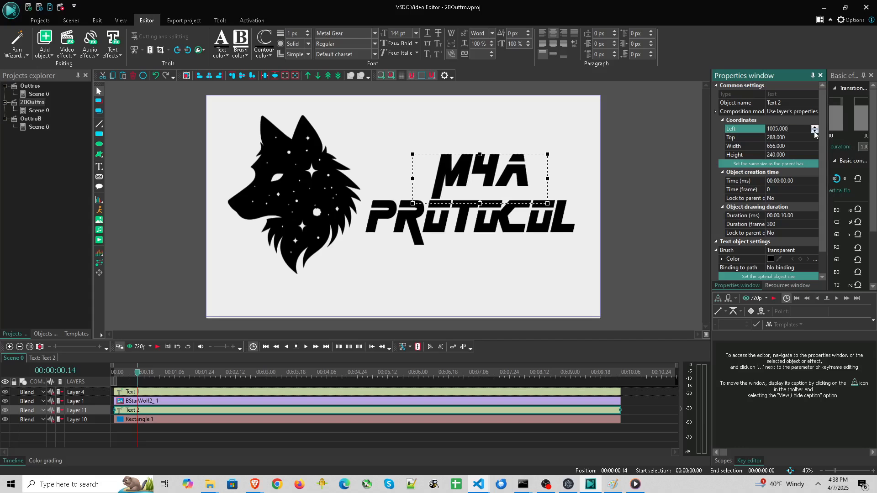
left_click(814, 131)
left_click(814, 131)
left_click(815, 132)
scroll(438, 193, "up", 7)
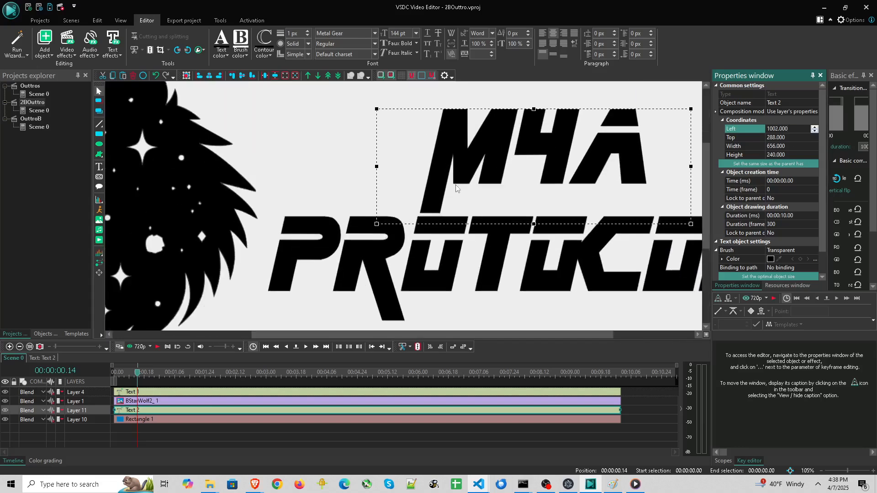
left_click(815, 127)
left_click(815, 127)
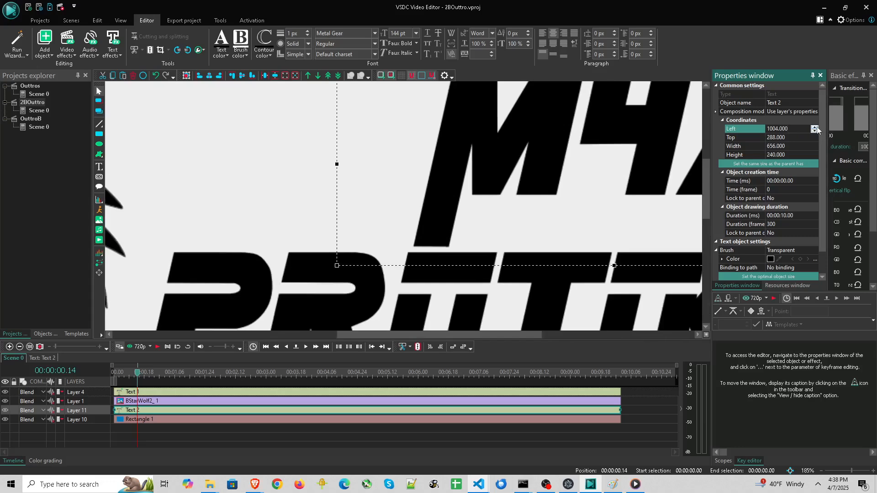
left_click(814, 127)
left_click(815, 131)
left_click(815, 131)
left_click(814, 132)
left_click(814, 132)
left_click(815, 132)
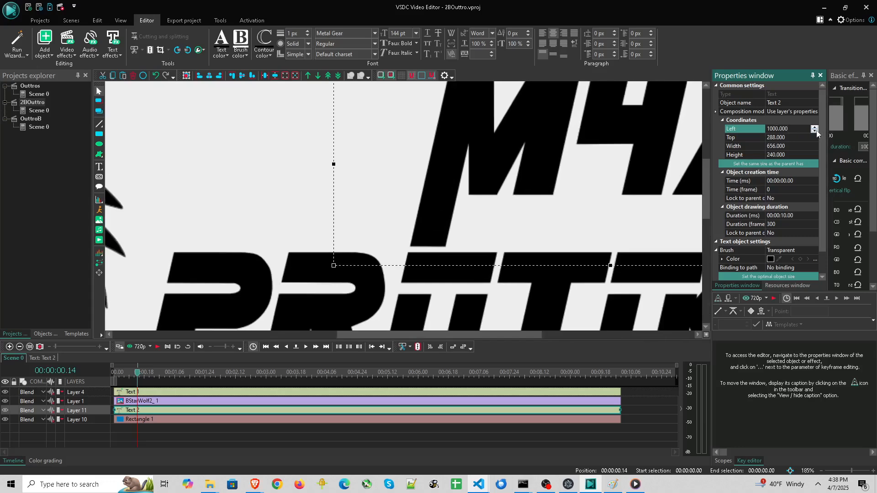
Set the M4A text's Top coordinate to 295
left_click(796, 137)
left_click(815, 136)
left_click(815, 135)
left_click(814, 136)
left_click(815, 135)
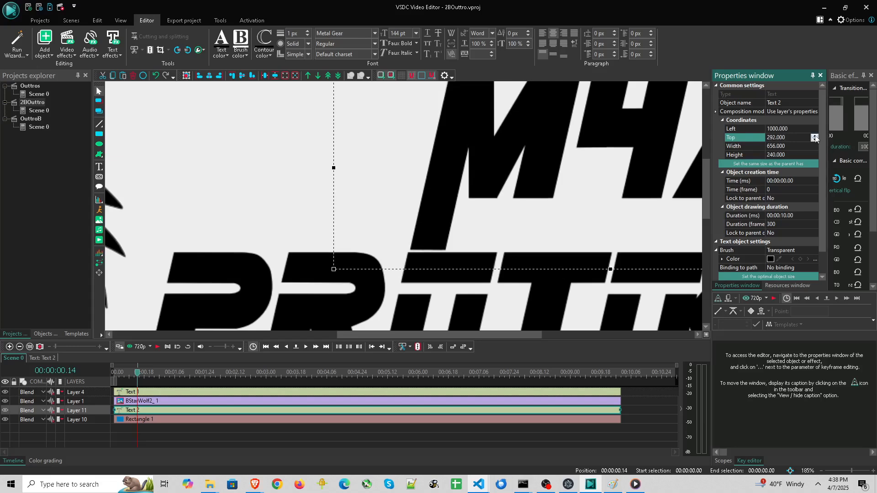
left_click(815, 136)
left_click(814, 136)
left_click(814, 136)
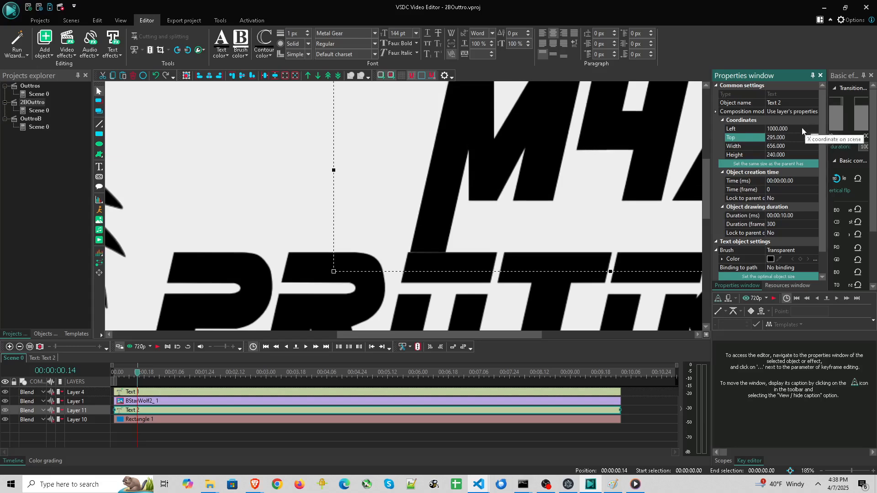
Nudge the M4A text's Left coordinate to 998 and its Top coordinate to 297
left_click(814, 129)
left_click(814, 128)
left_click(814, 132)
left_click(814, 132)
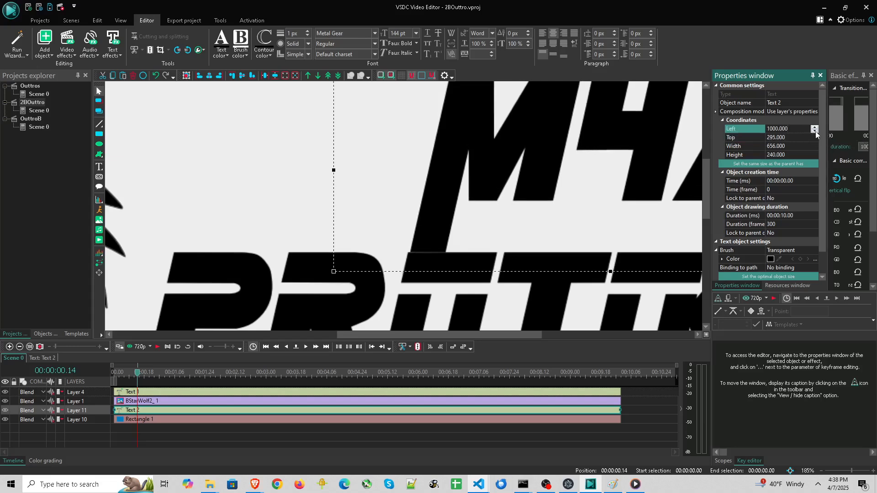
left_click(815, 132)
left_click(815, 131)
left_click(815, 130)
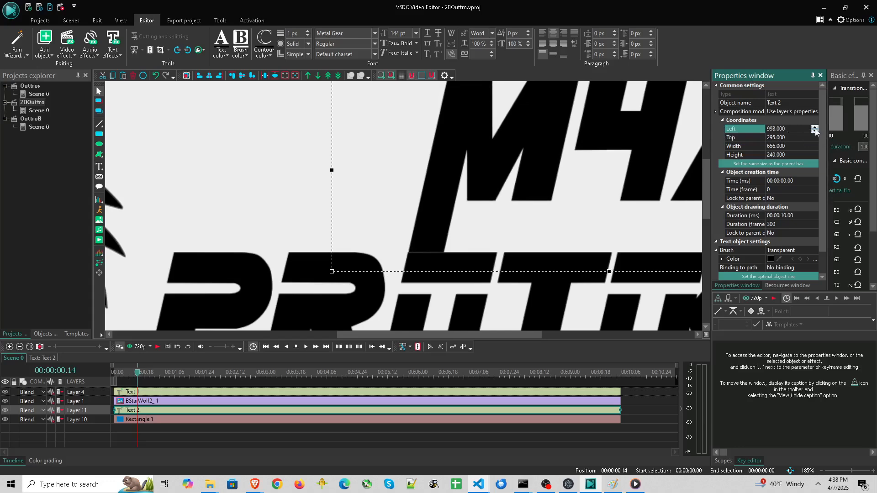
left_click(810, 137)
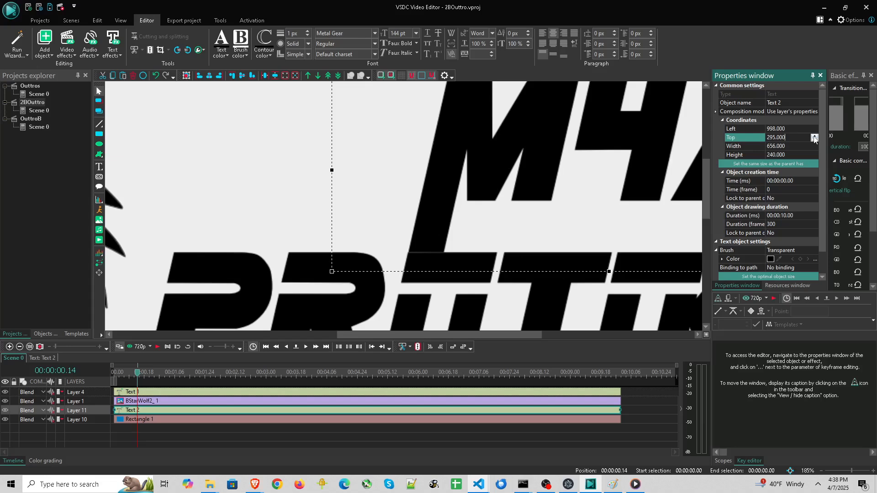
left_click(814, 136)
left_click(813, 137)
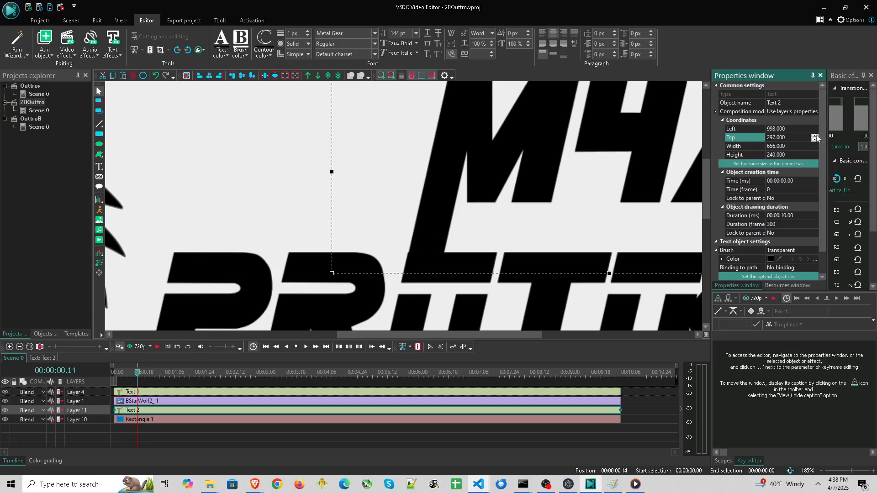
Nudge the M4A text's Left coordinate back and forth, settling on 998
left_click(815, 128)
left_click(814, 128)
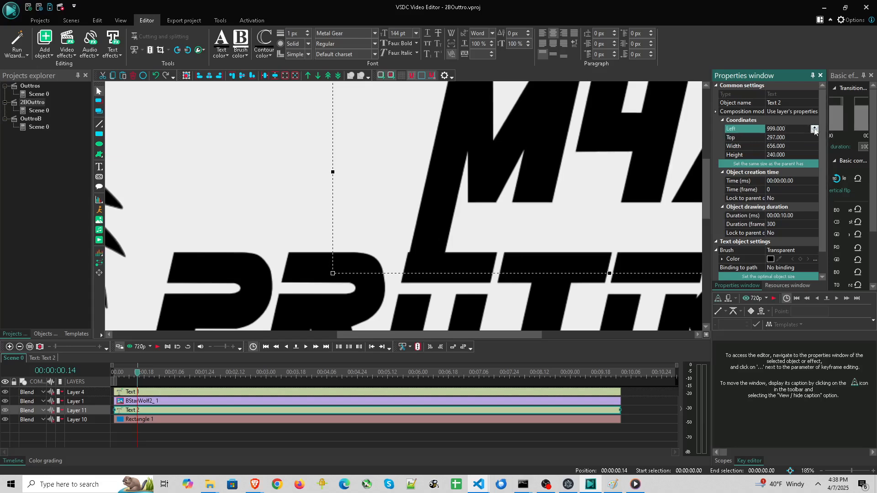
left_click(814, 131)
left_click(814, 131)
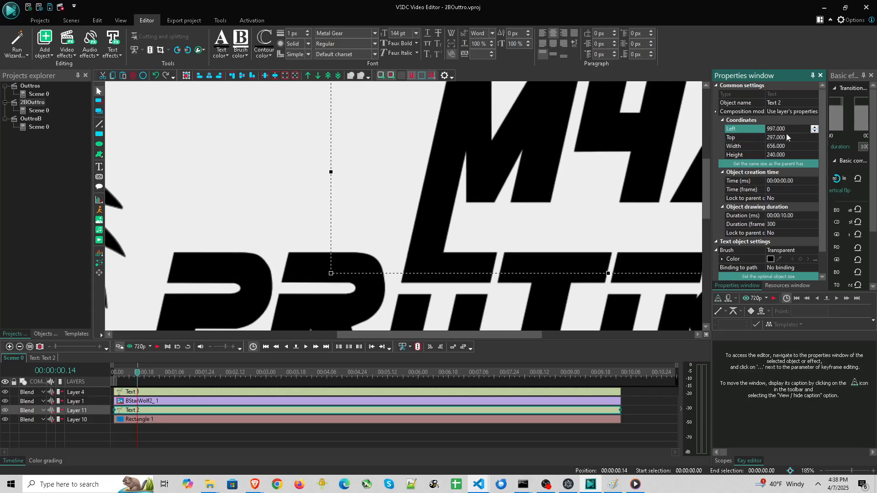
left_click(813, 128)
left_click(815, 131)
left_click(815, 127)
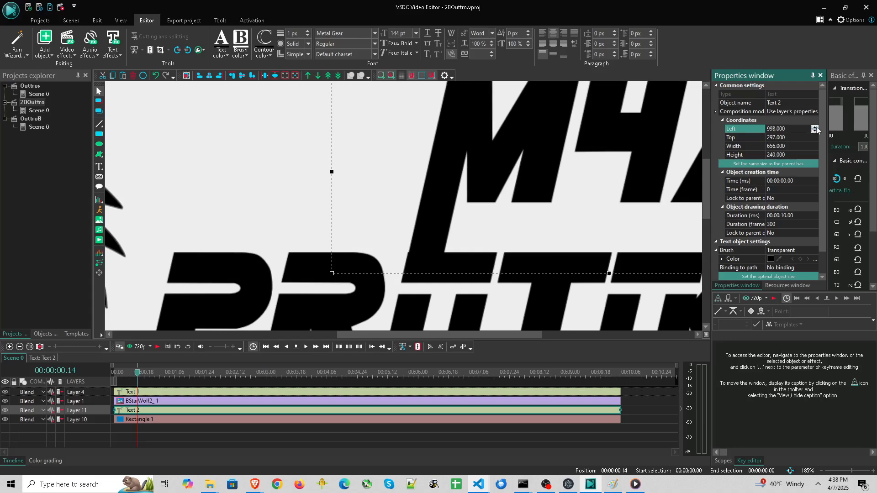
Set the M4A text's Left coordinate to 997
left_click(776, 129)
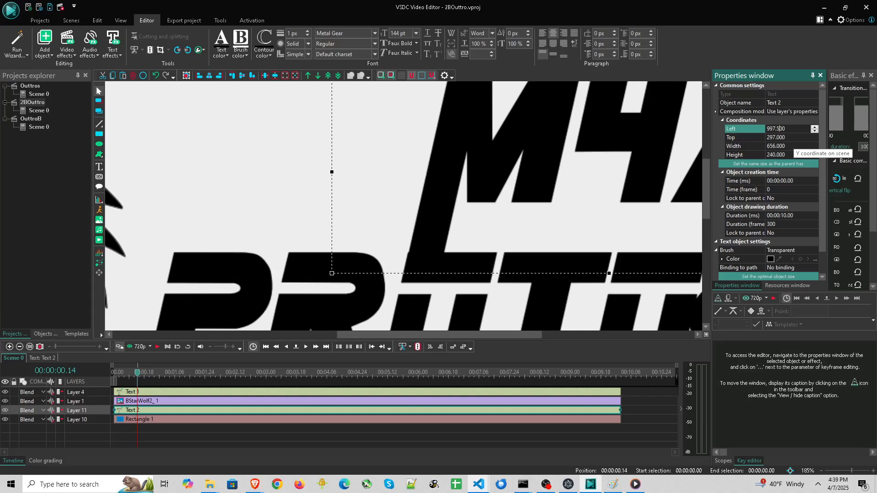
key("Return")
left_click(784, 129)
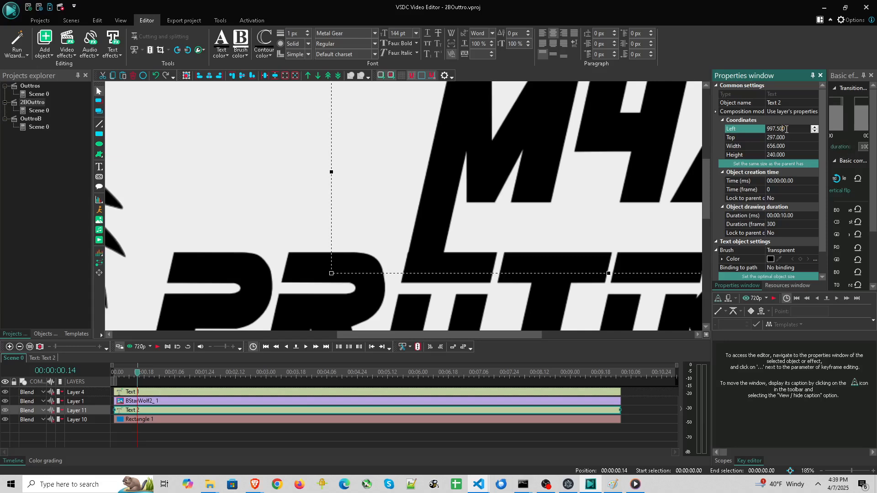
key("Return")
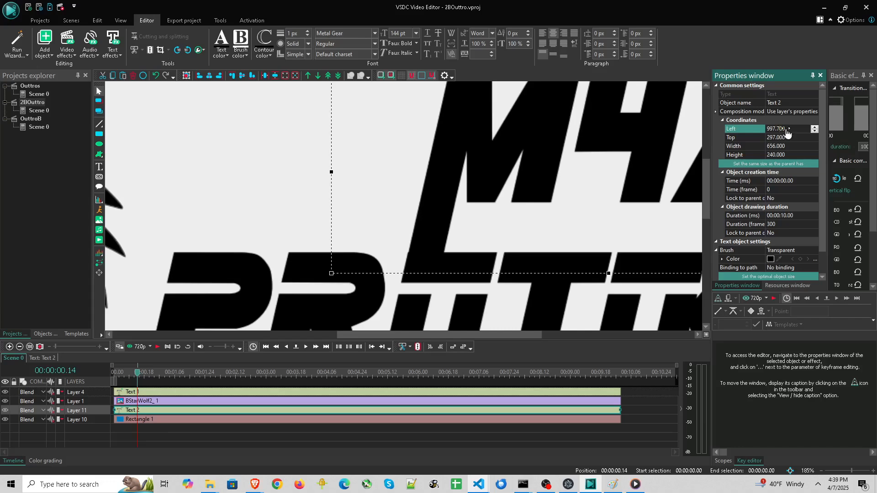
left_click(781, 129)
key("BackSpace")
type("2")
key("Return")
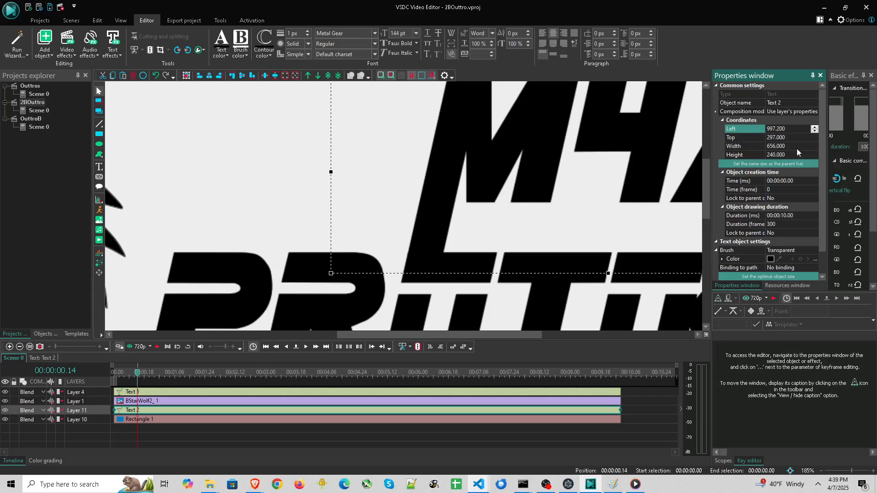
left_click(780, 129)
key("BackSpace")
type("1")
key("Return")
key("BackSpace")
type("0")
key("Return")
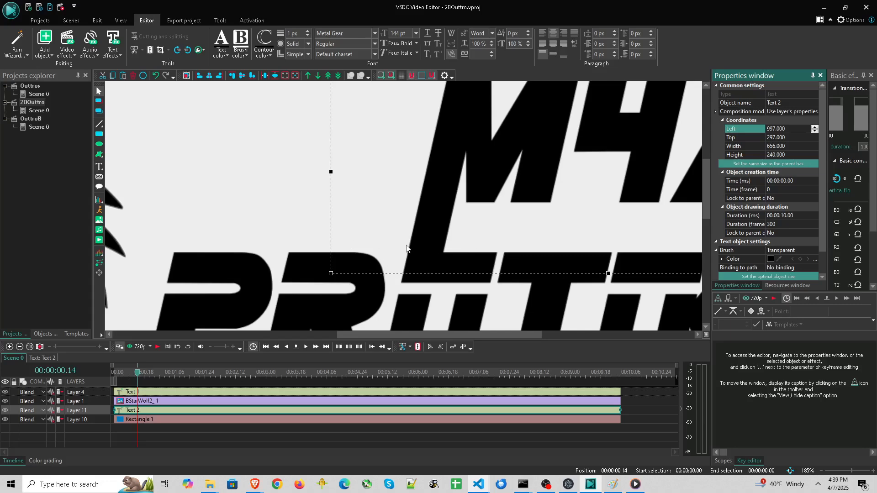
Add a new text object to the scene, accepting the default position settings
scroll(452, 252, "down", 1)
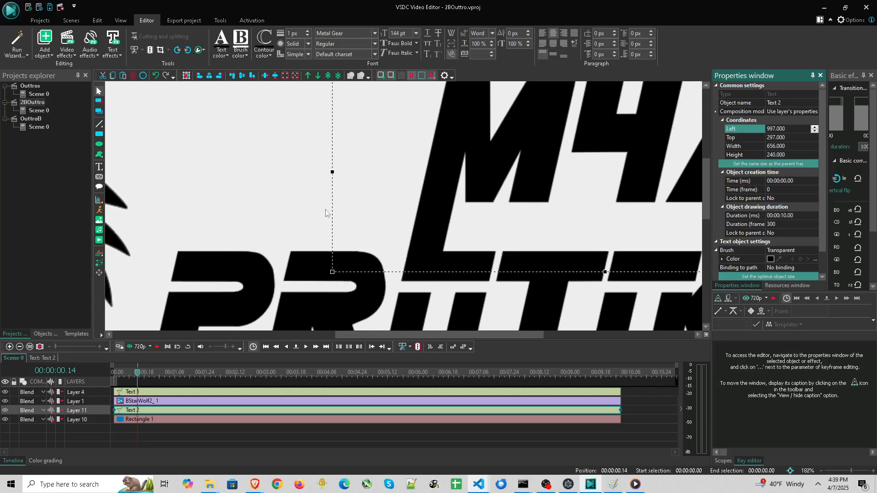
scroll(343, 223, "down", 6)
scroll(346, 230, "up", 3)
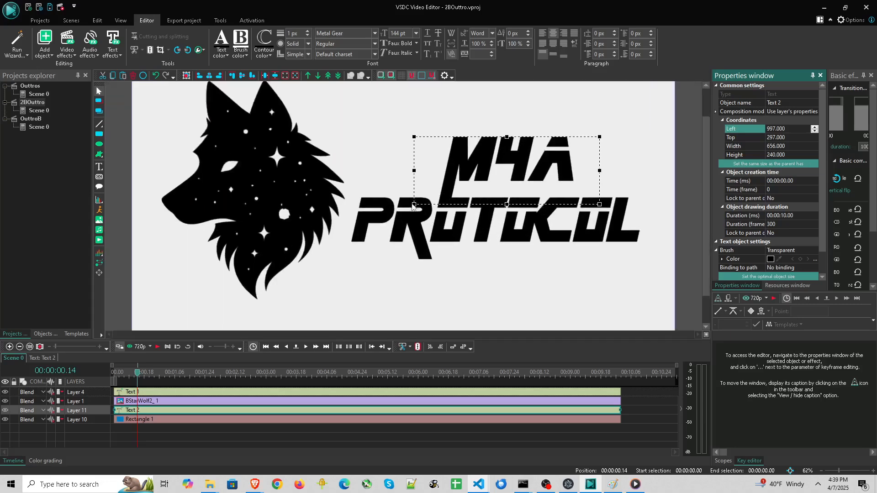
left_click(255, 195)
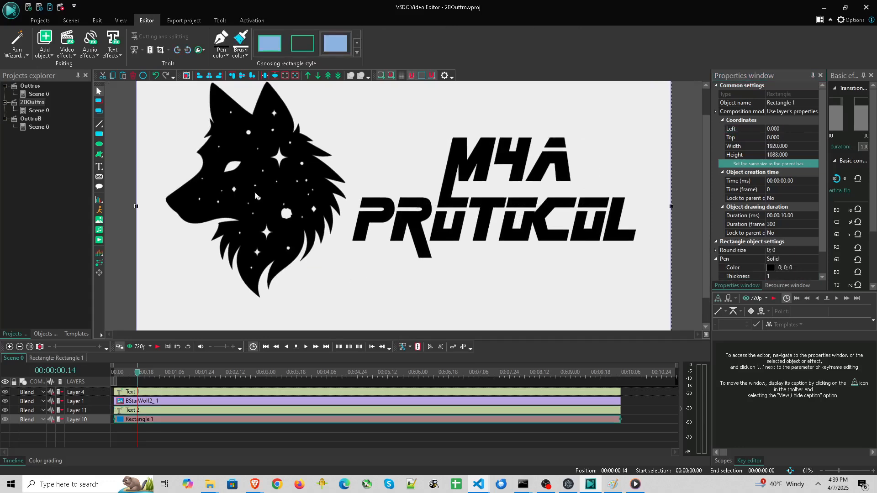
left_click(99, 166)
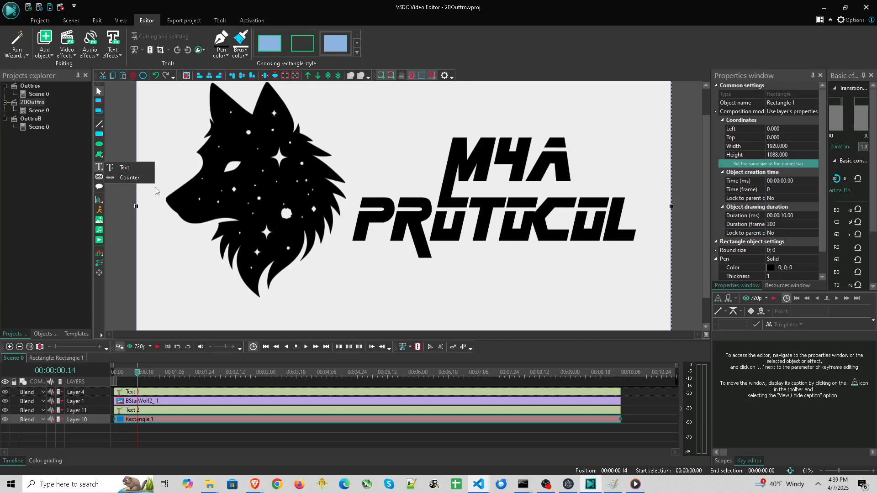
left_click(124, 167)
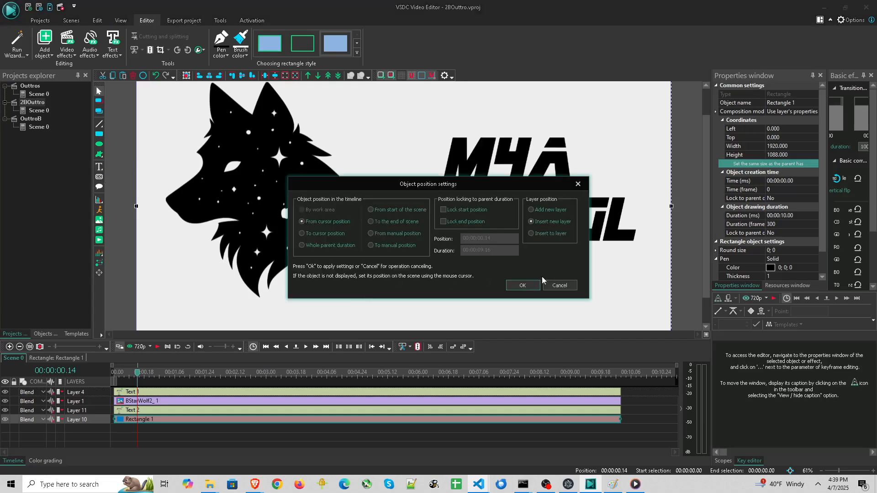
left_click(523, 284)
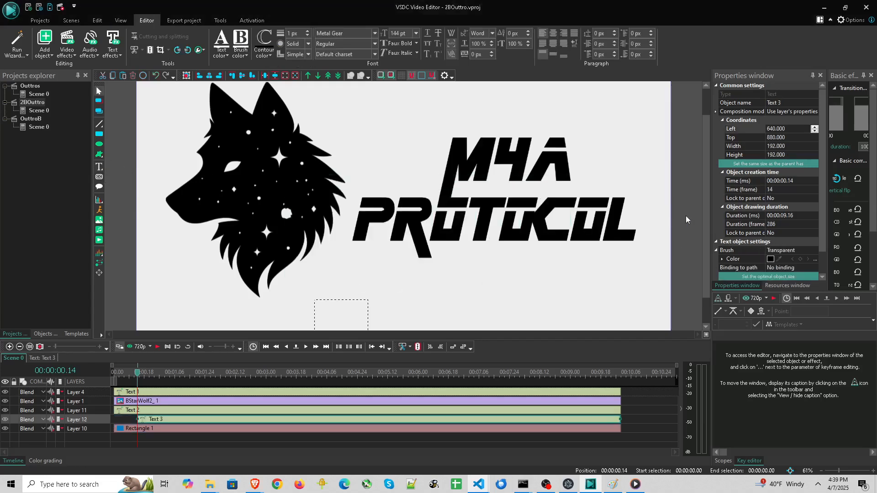
Set the new text's font size to 72 pt and its color to black
scroll(686, 216, "down", 4)
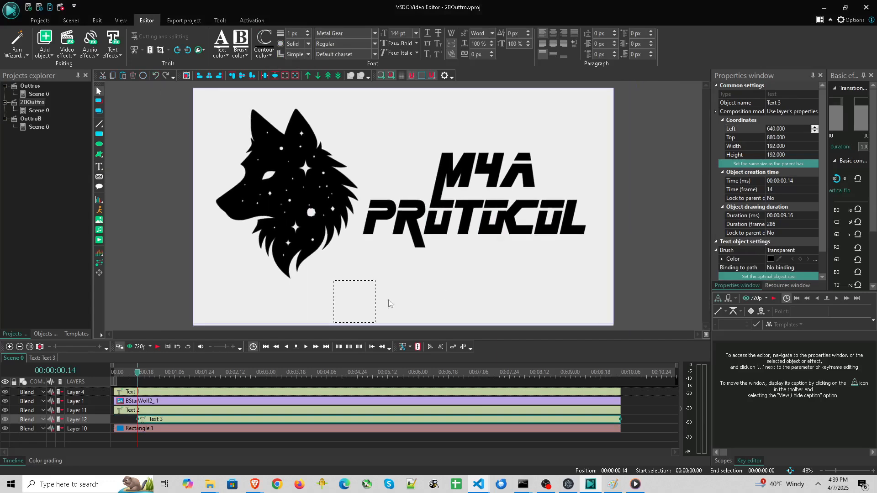
left_click(416, 33)
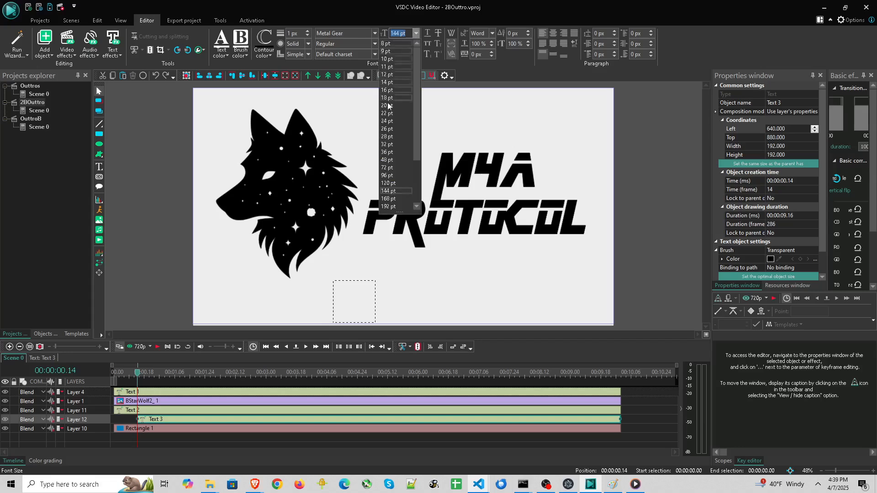
left_click(387, 167)
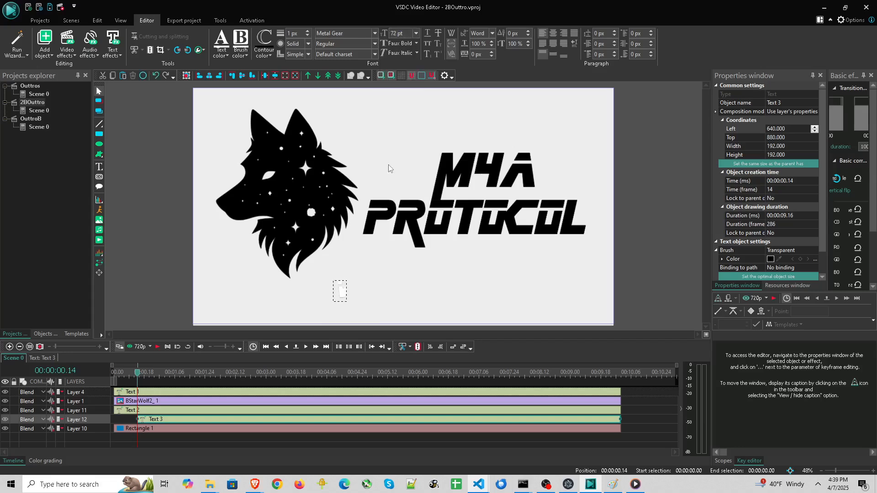
left_click(221, 48)
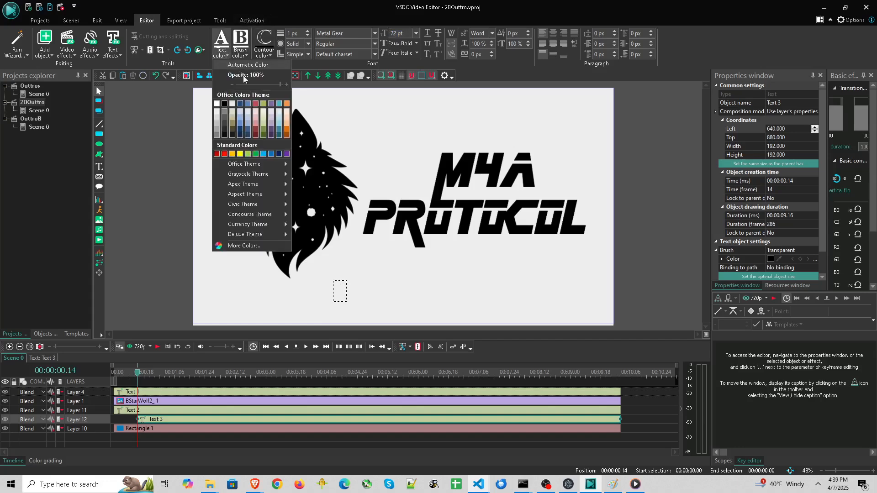
left_click(226, 104)
Enter the text VISIT M4A.IO TO LEARN MORE
type("VISIT")
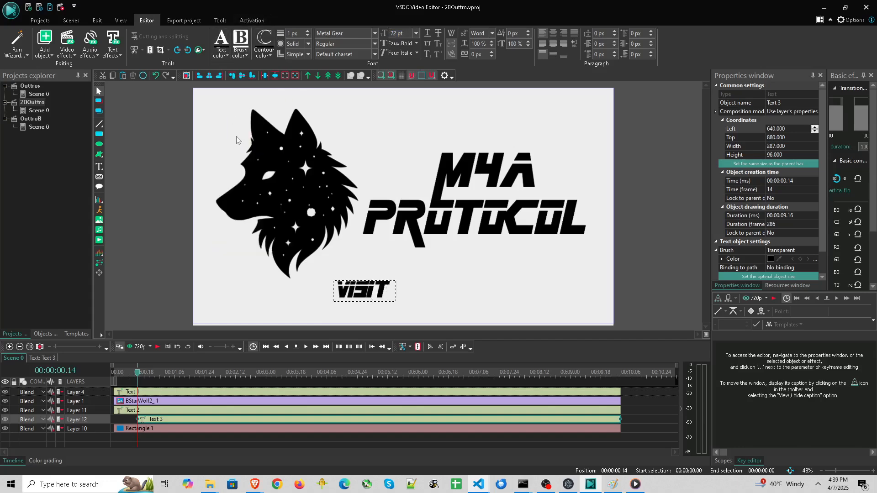
type(" M4A.IO")
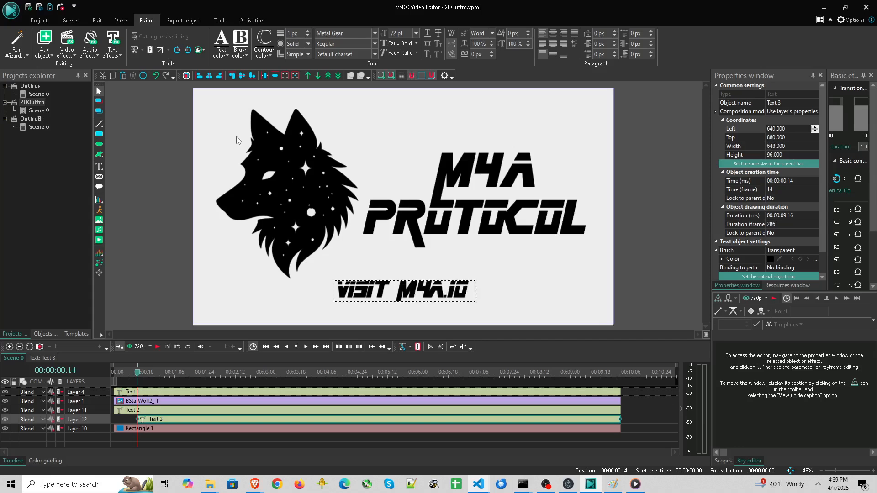
type(" TO LEA")
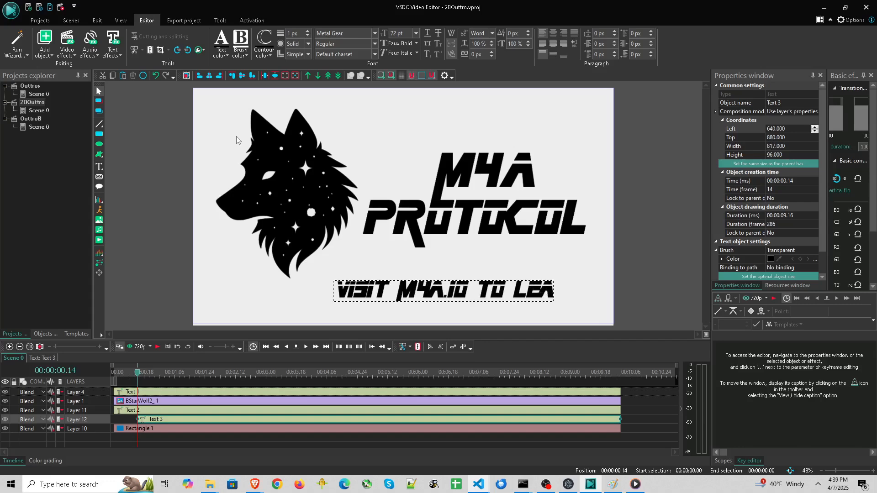
type("RN")
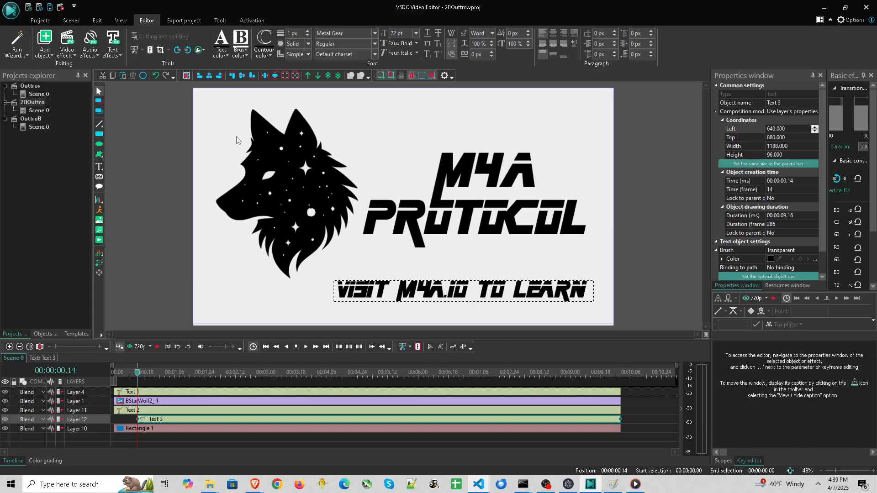
type(" MORE")
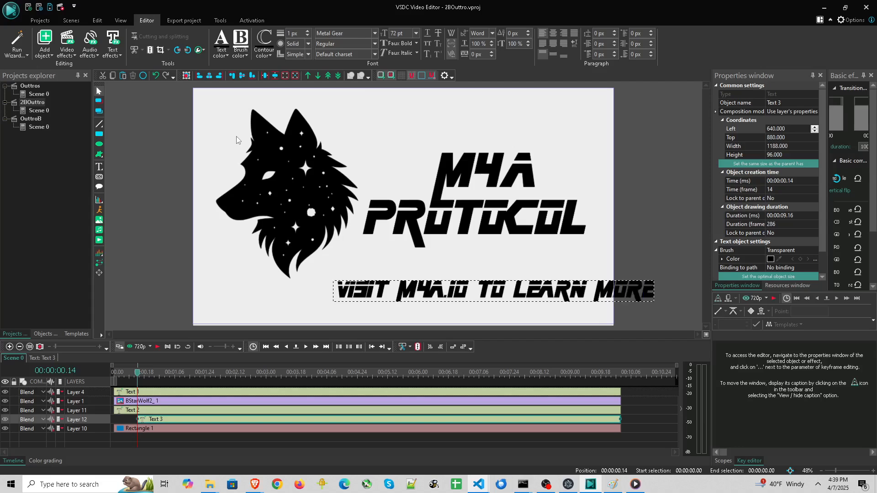
Stretch the caption box across the full frame width along the bottom, center the text, and enlarge the box's height
left_click(471, 275)
left_click_drag(414, 289, 337, 300)
left_click_drag(249, 297, 192, 300)
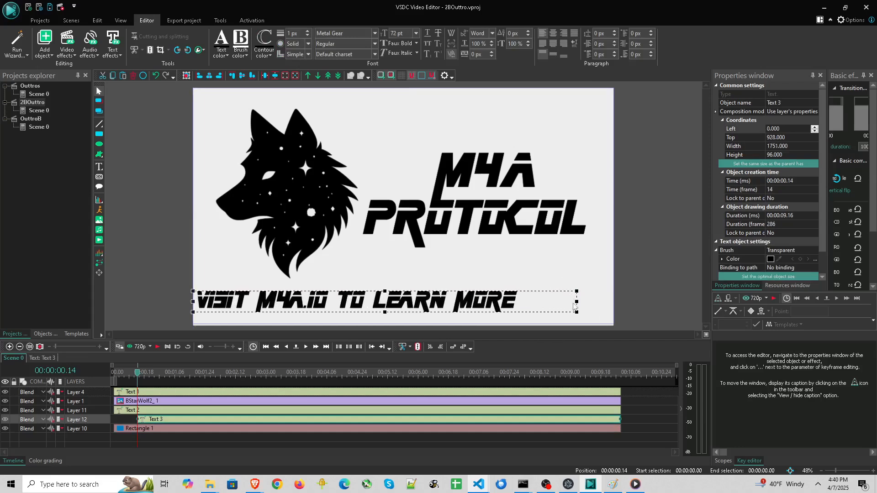
left_click_drag(576, 302, 614, 301)
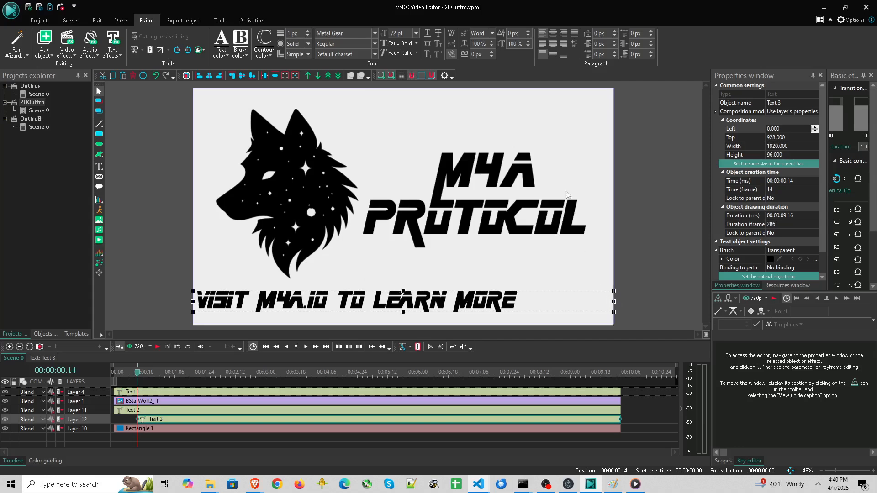
left_click(553, 34)
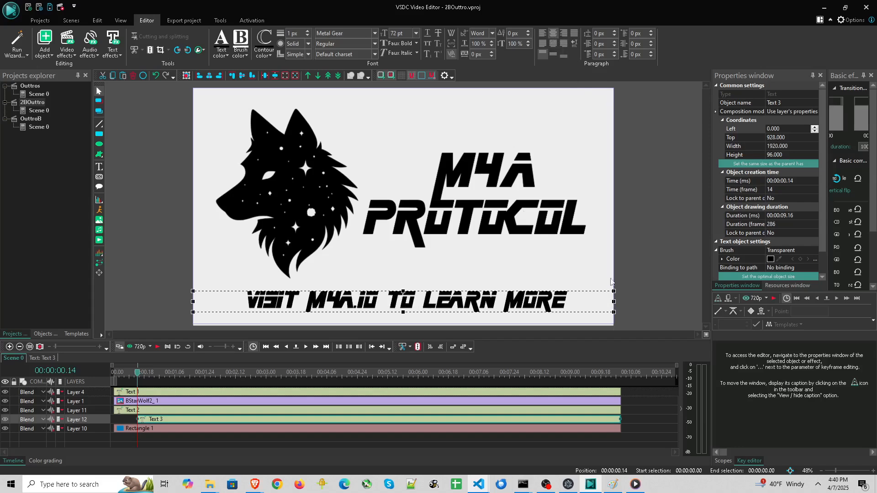
left_click_drag(403, 313, 402, 319)
Try increasing the caption's character spacing and undo the change
double_click(454, 296)
left_click_drag(452, 299, 454, 296)
left_click(492, 51)
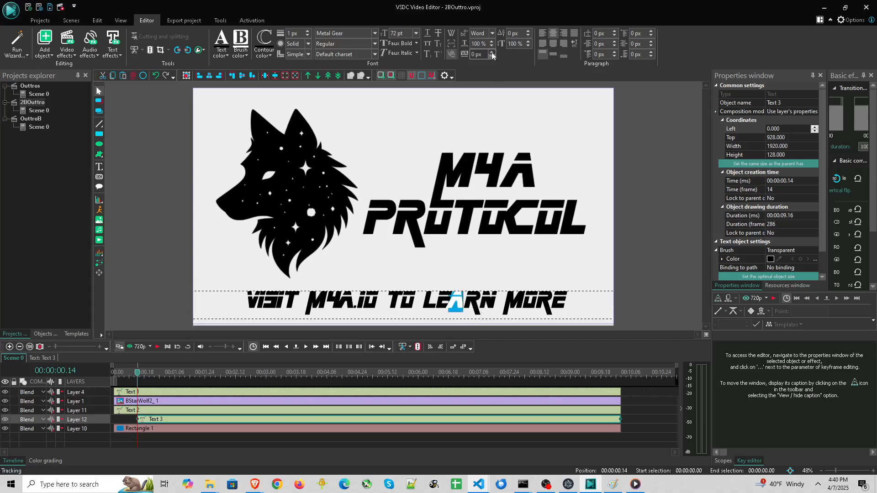
left_click(492, 52)
left_click(492, 51)
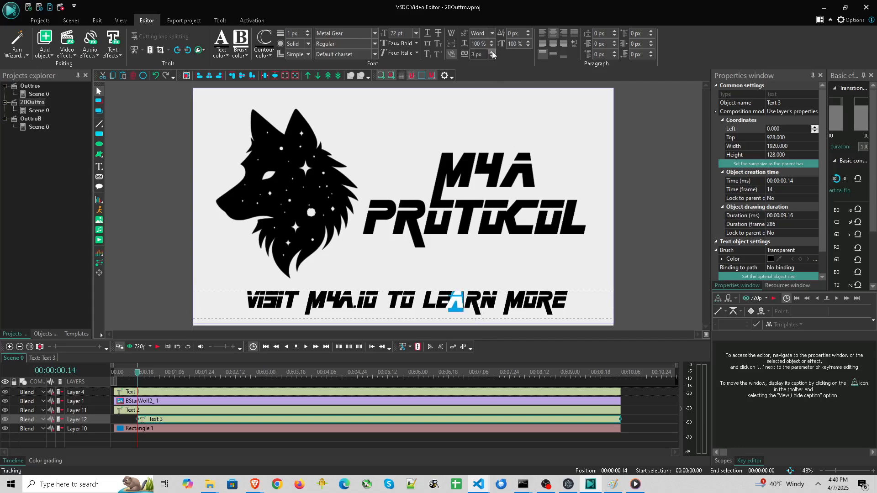
left_click(492, 57)
key("ctrl+z")
key("ctrl+z")
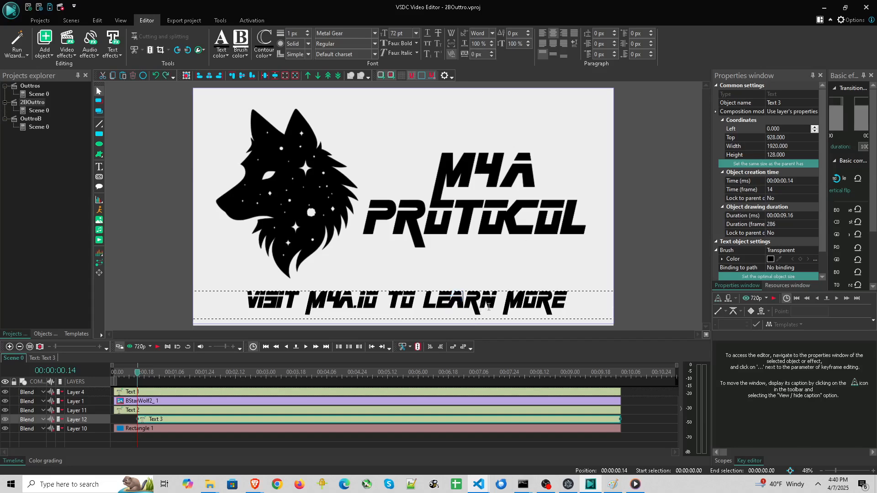
Select a letter in LEARN and set its character spacing to 11 px
mouse_move(450, 299)
left_mouse_down()
mouse_move(459, 300)
mouse_move(442, 299)
left_mouse_up()
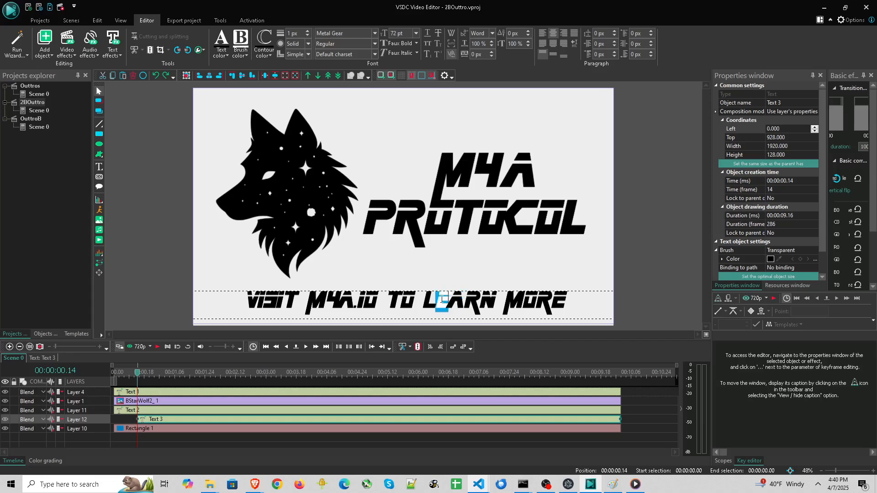
left_click(491, 52)
left_click(492, 52)
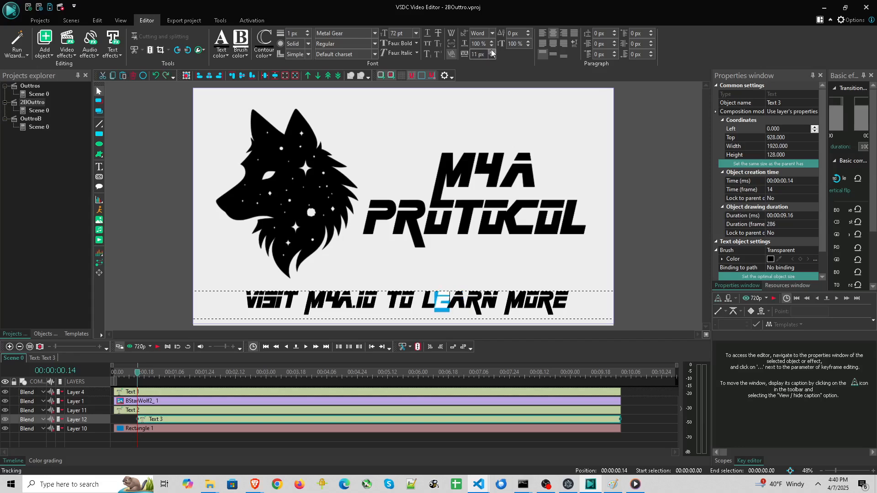
Raise the selected LEARN letter's character spacing to 15 px
left_click(492, 52)
left_click(492, 52)
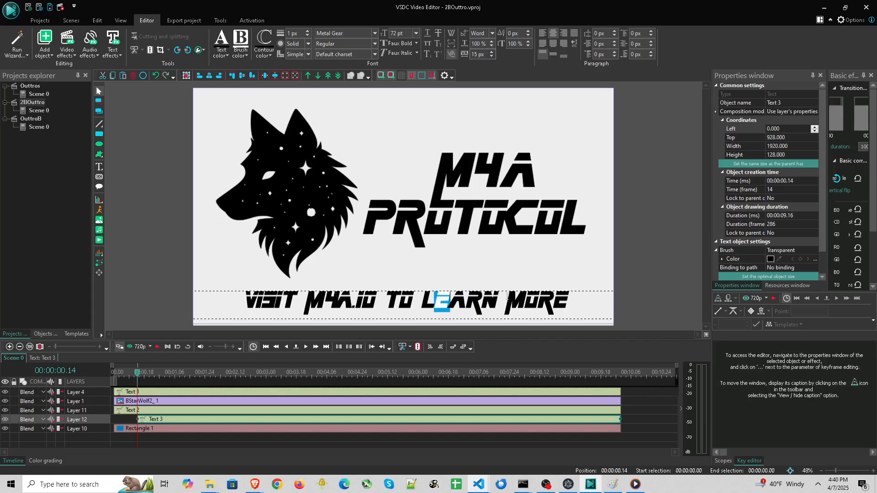
Select individual letters in the caption's M4A.IO and increase their character spacing, starting at 14 px
left_click(337, 298)
key("shift+Right")
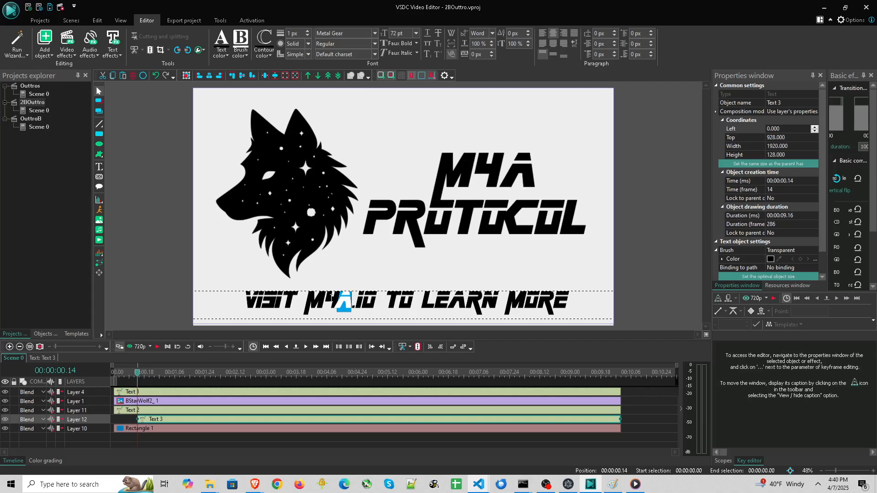
left_click(332, 297)
key("shift+Right")
left_click(492, 52)
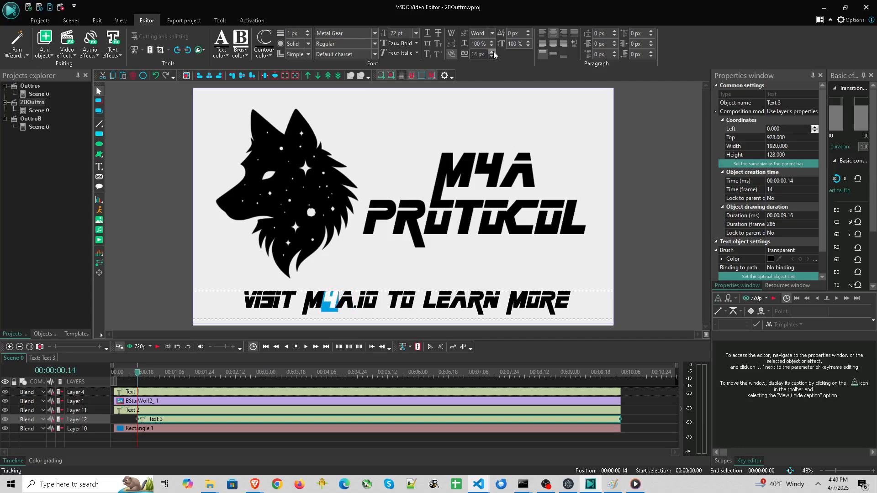
left_click(383, 300)
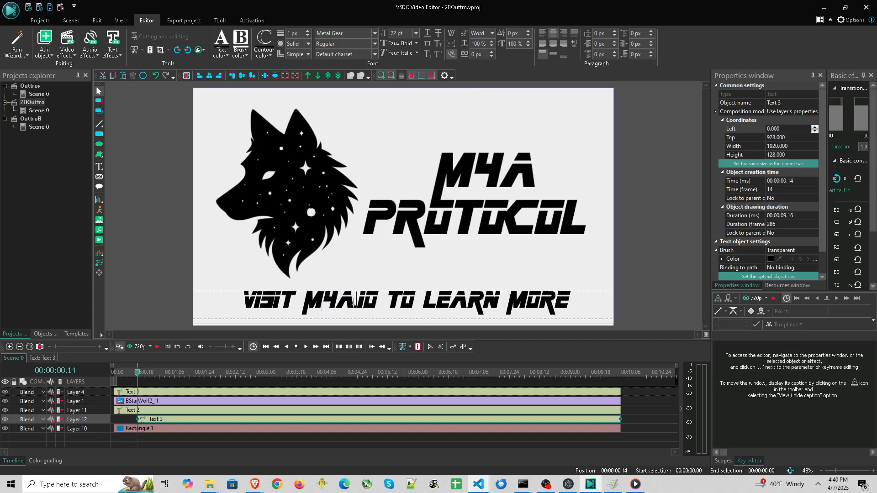
left_click(340, 303)
key("shift+Right")
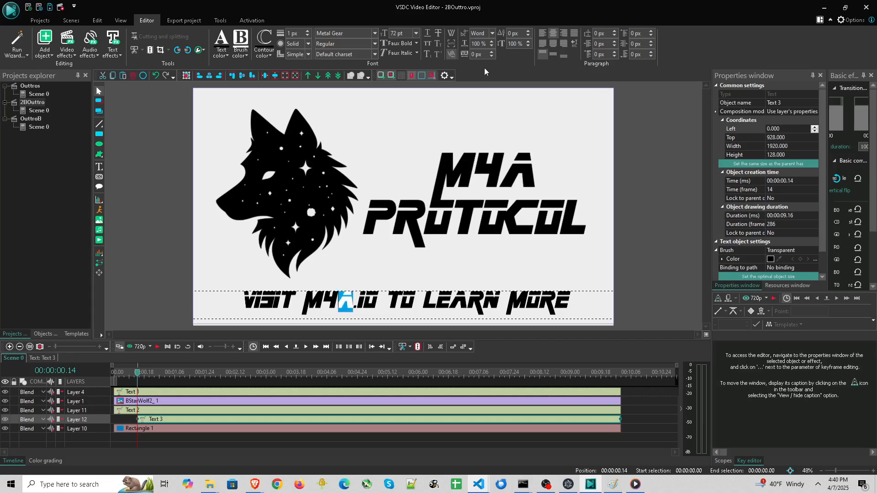
left_click(492, 53)
left_click(492, 52)
Select the S in VISIT and set its character spacing to 2 px
left_click_drag(386, 302, 399, 303)
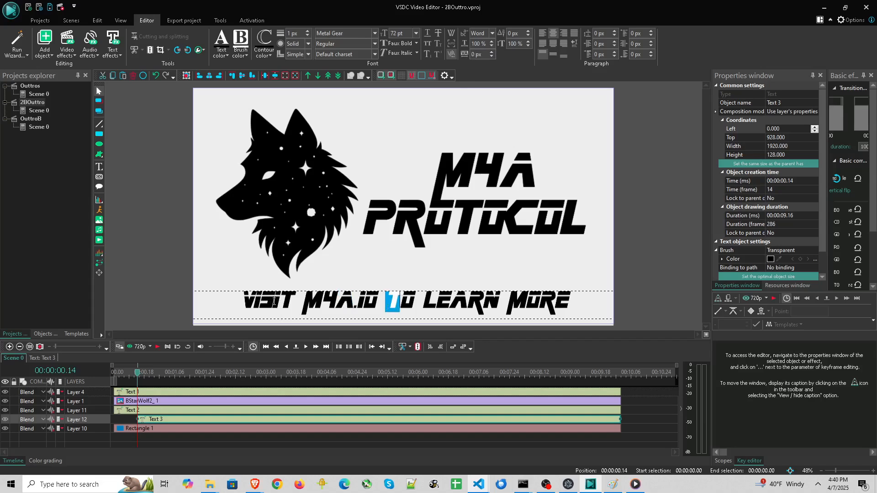
left_click_drag(273, 301, 264, 300)
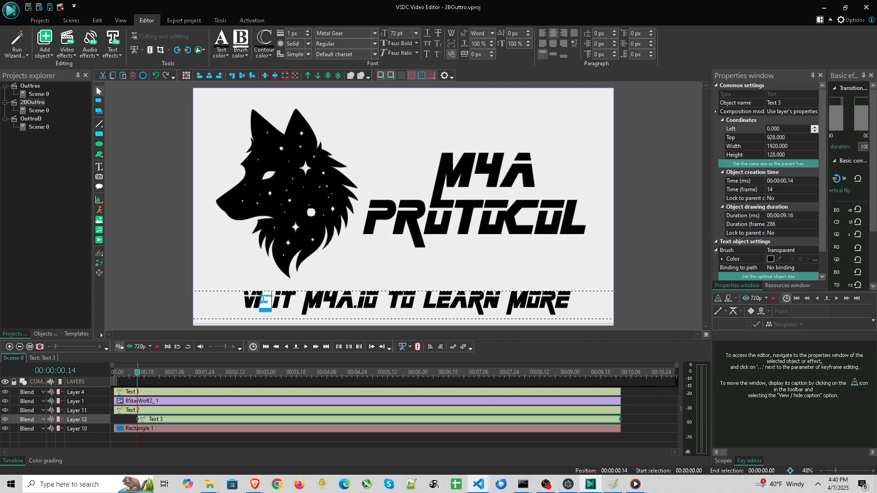
left_click(493, 53)
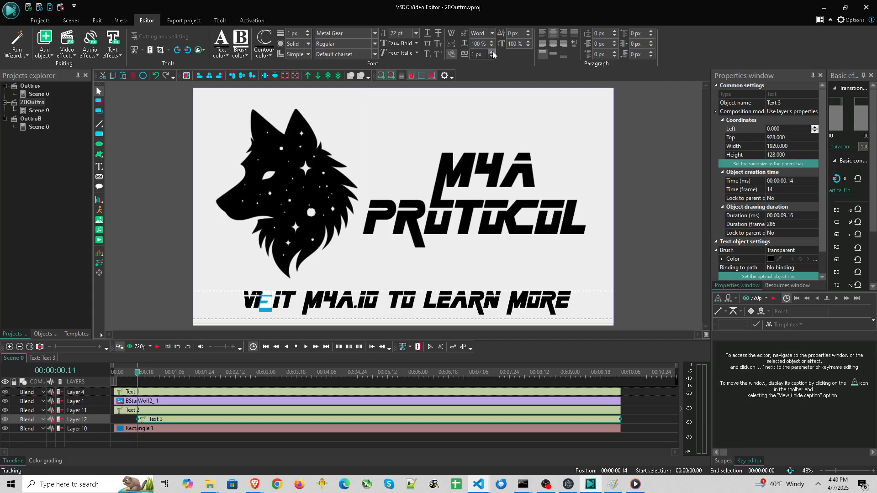
left_click(492, 53)
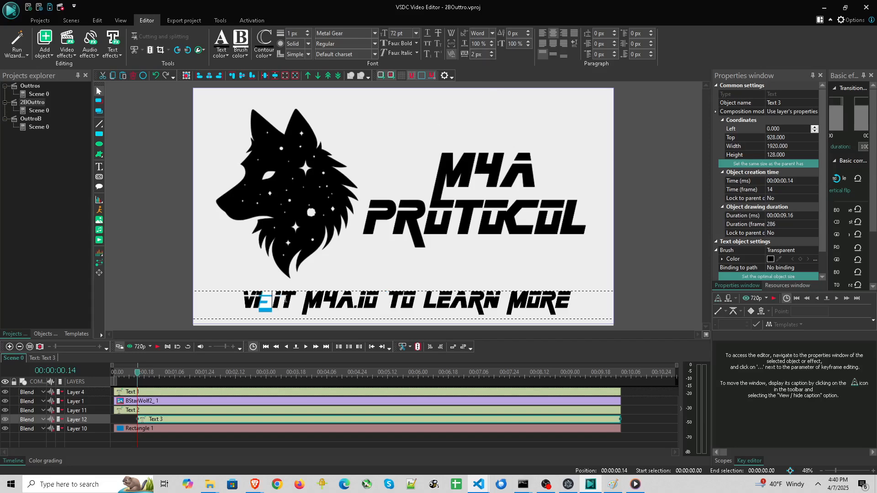
Select the PROTOCOL title and increase the character spacing of one of its letters
scroll(292, 291, "up", 5)
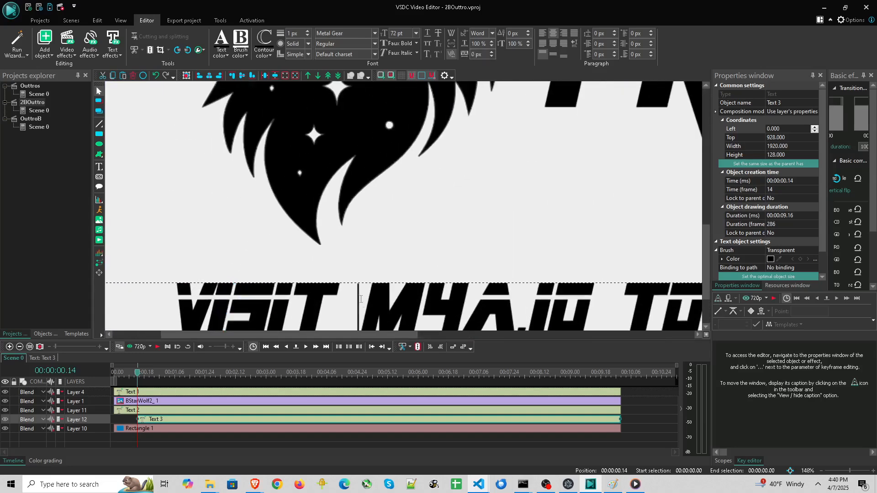
scroll(491, 214, "down", 2)
scroll(490, 213, "down", 4)
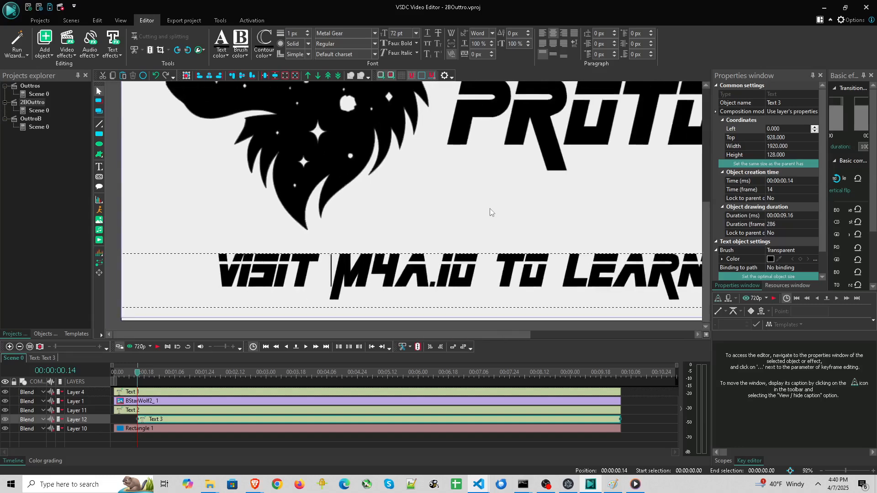
scroll(489, 208, "up", 1)
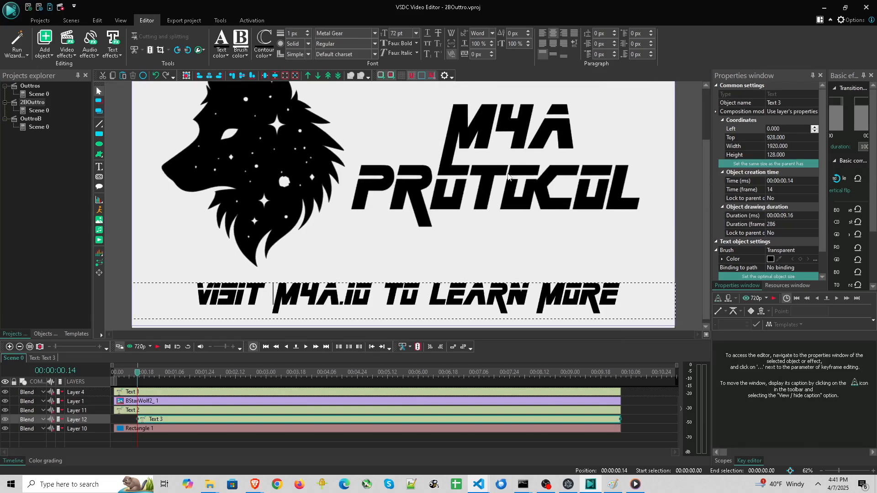
left_click(492, 186)
left_click(498, 189)
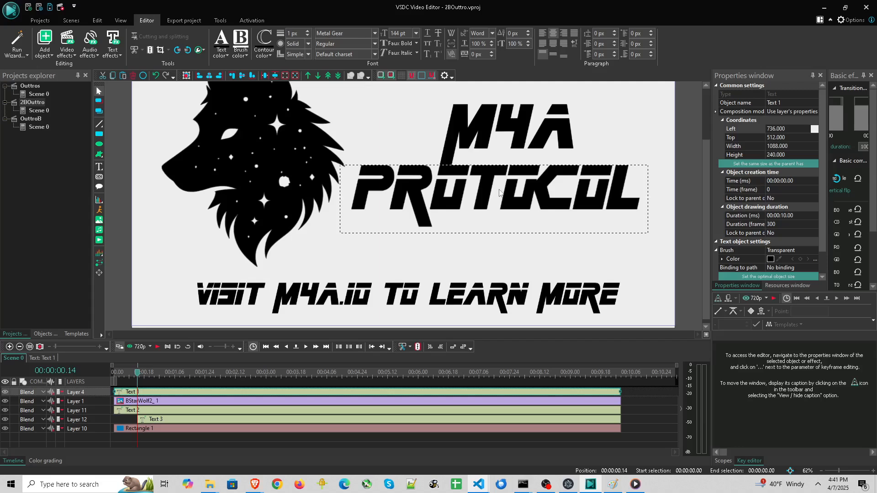
left_click_drag(474, 188, 482, 185)
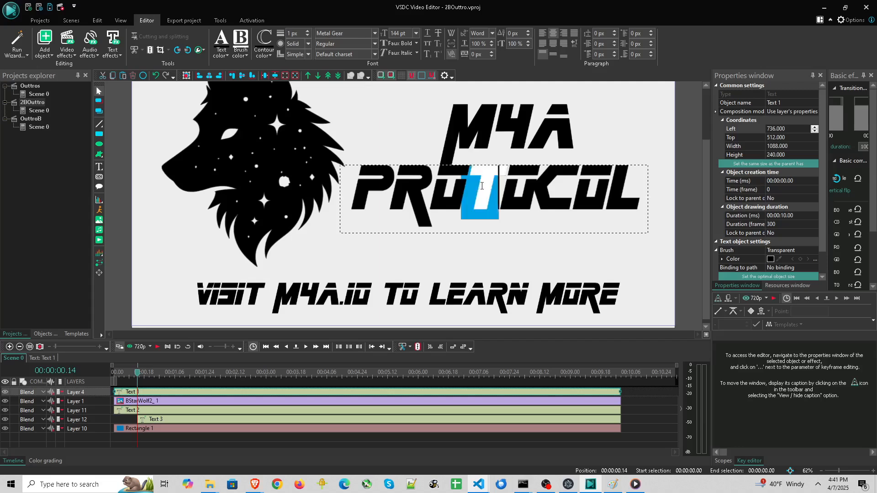
left_click(491, 53)
left_click(523, 198)
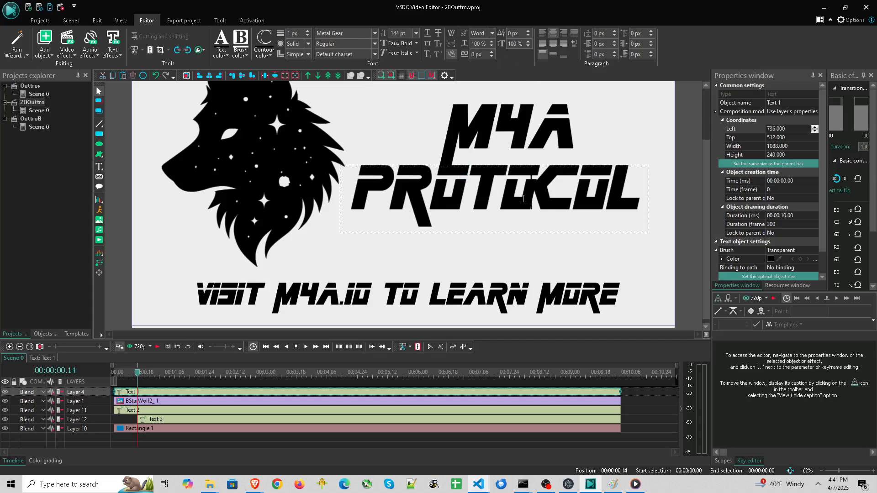
Select the second O in PROTOCOL and raise its character spacing to 15 px
left_click(495, 179)
left_click(518, 203)
left_click_drag(517, 203, 490, 205)
left_click(492, 52)
left_click(492, 52)
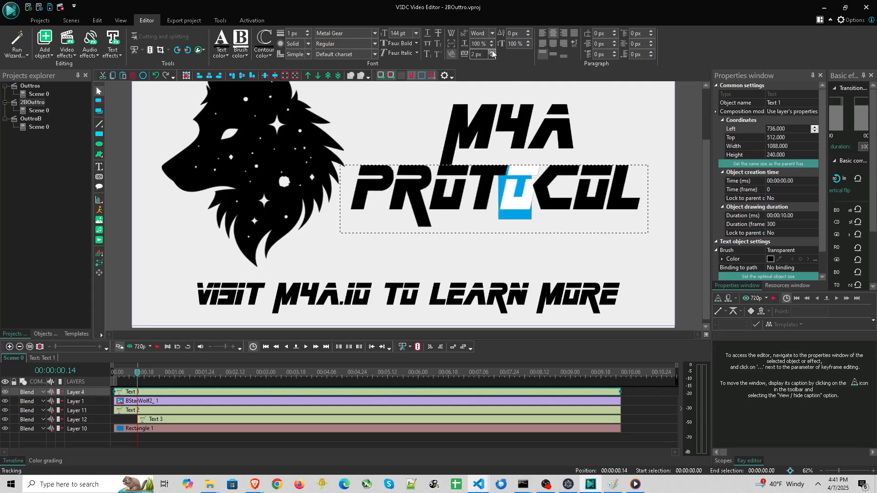
left_click(492, 52)
left_click(492, 52)
left_click(492, 52)
left_click(491, 51)
left_click(492, 51)
left_click(492, 51)
left_click(491, 52)
left_click(492, 52)
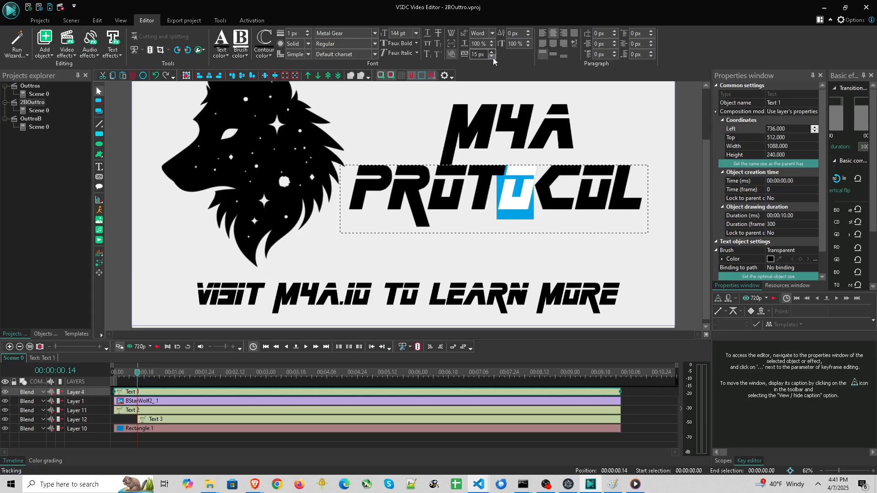
left_click(493, 52)
left_click(489, 218)
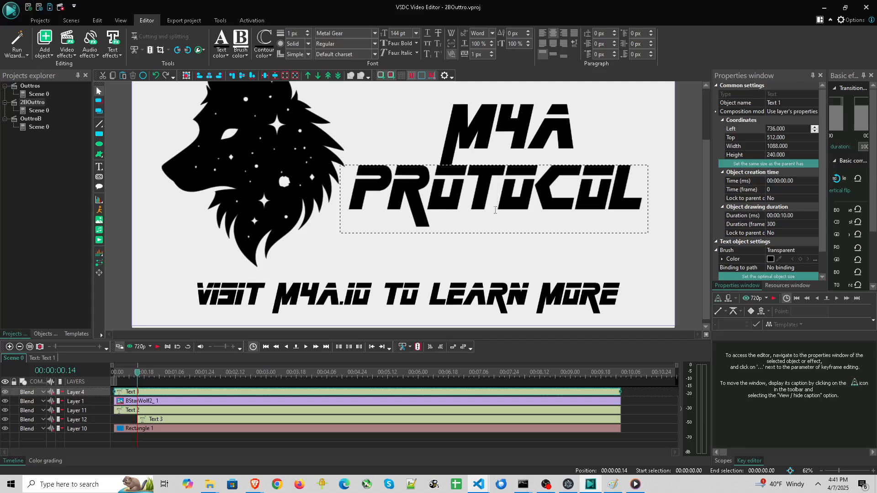
Select the M4A title and set its Left coordinate to 988.200 to align it with PROTOCOL
scroll(510, 257, "down", 1)
left_click(487, 157)
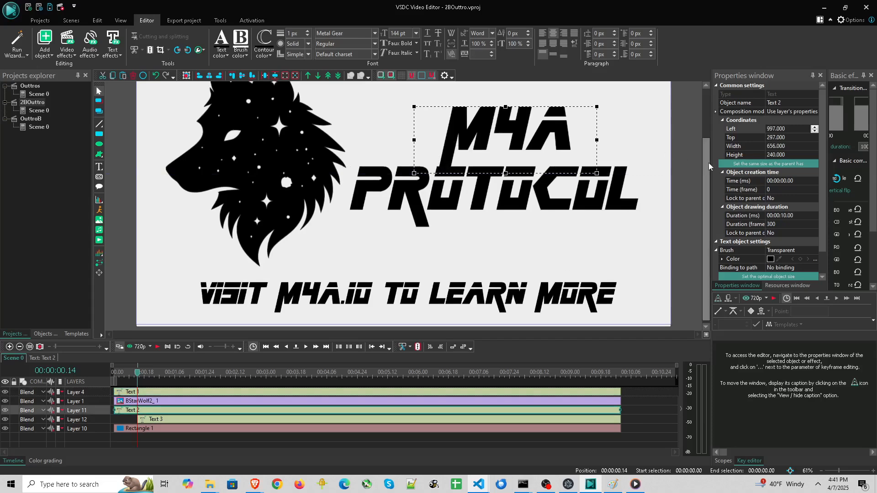
scroll(697, 145, "up", 2)
scroll(452, 220, "up", 4)
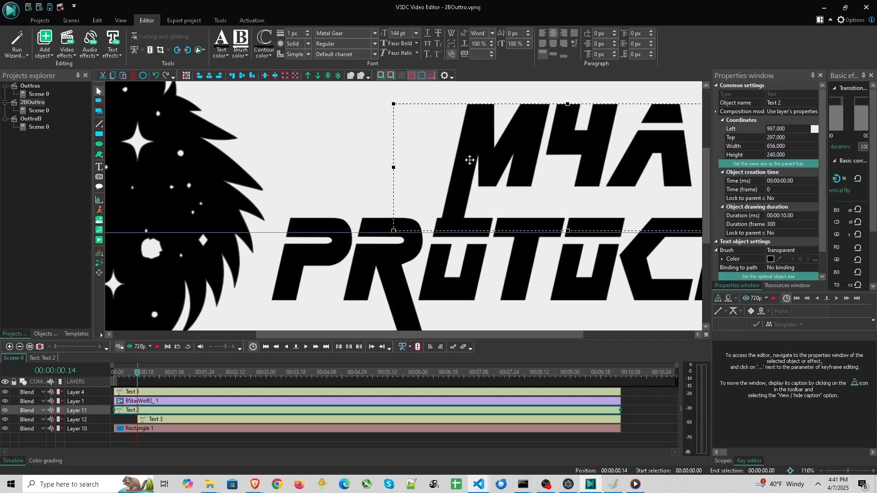
left_click(815, 131)
left_click(814, 131)
left_click(815, 132)
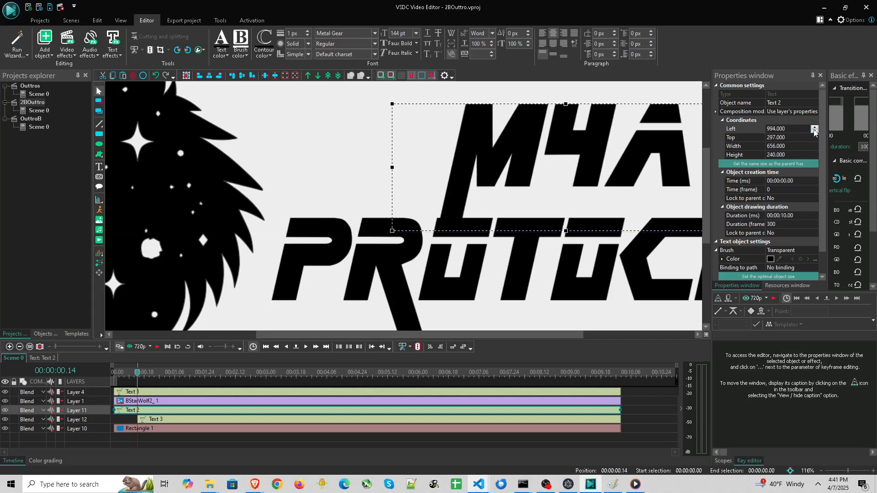
left_click(815, 132)
left_click(815, 132)
double_click(815, 131)
left_click(815, 132)
left_click(815, 132)
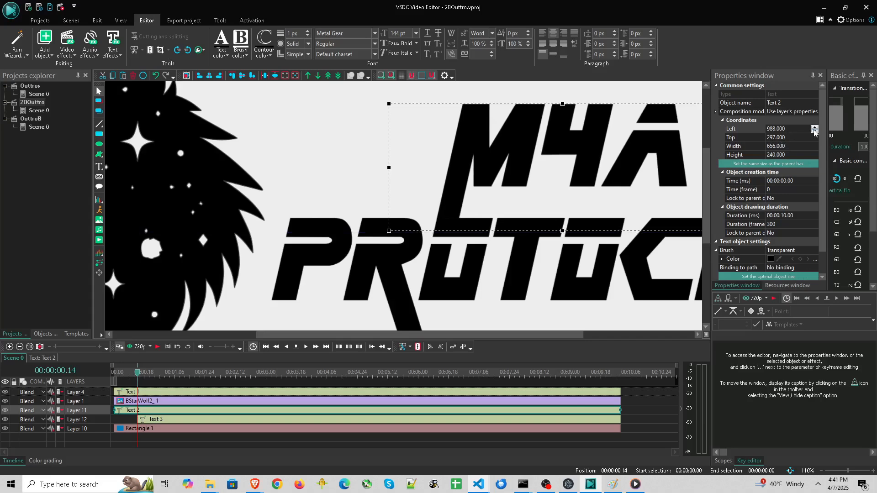
left_click(814, 128)
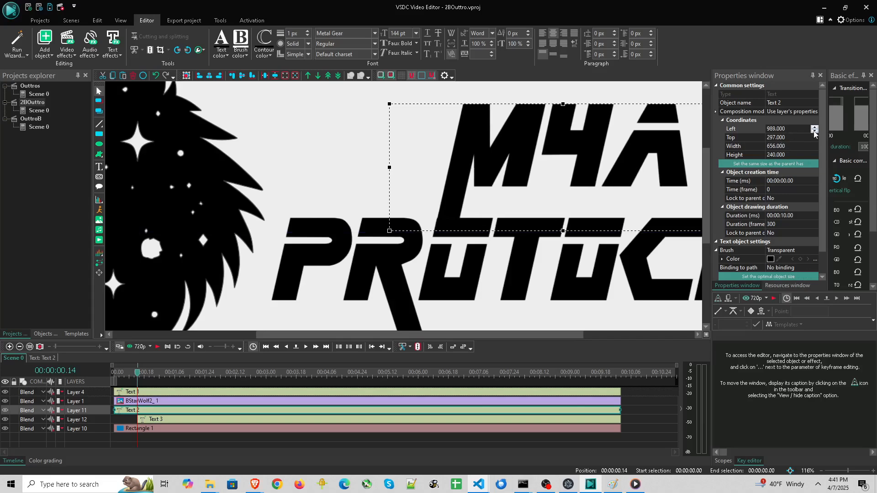
left_click(815, 132)
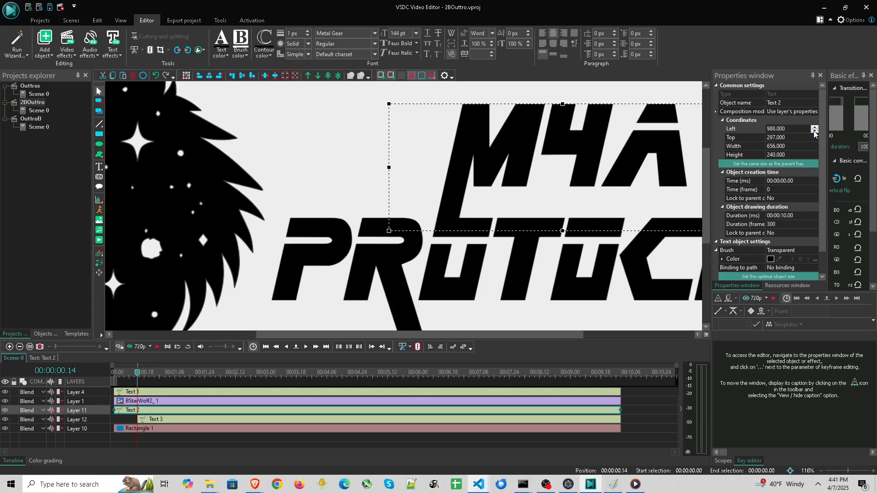
left_click(779, 129)
type("1")
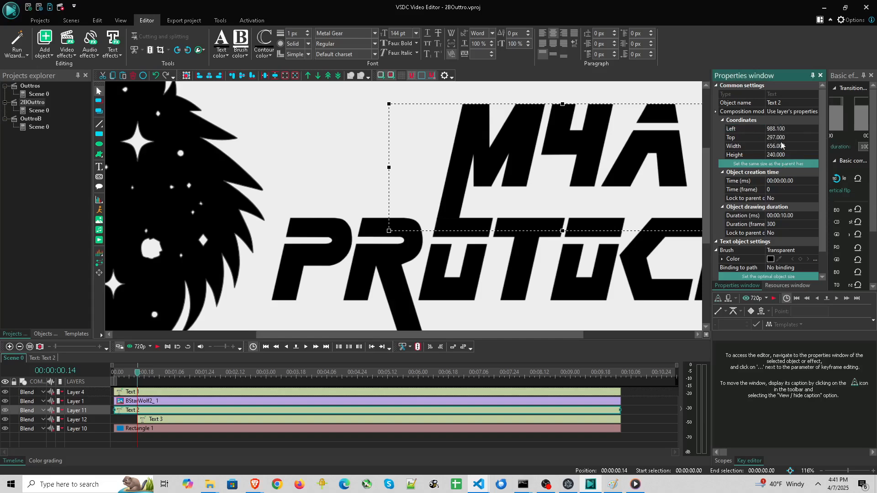
key("BackSpace")
type("2")
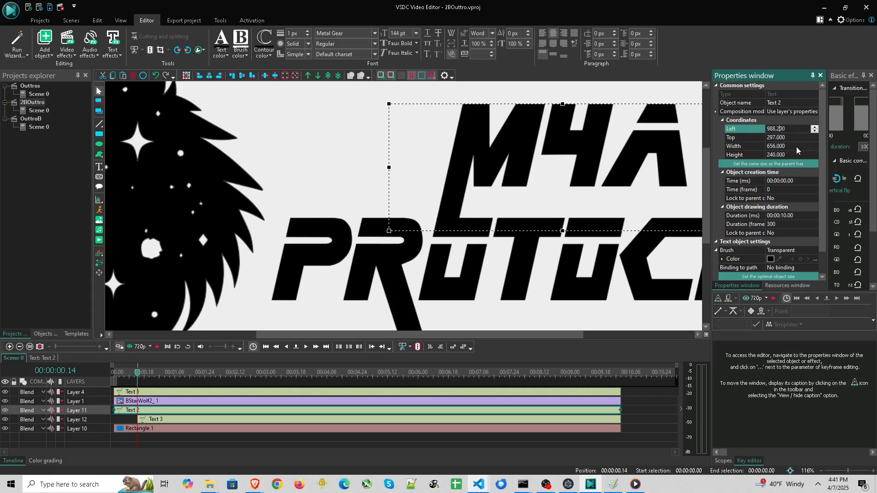
key("BackSpace")
type("4")
key("BackSpace")
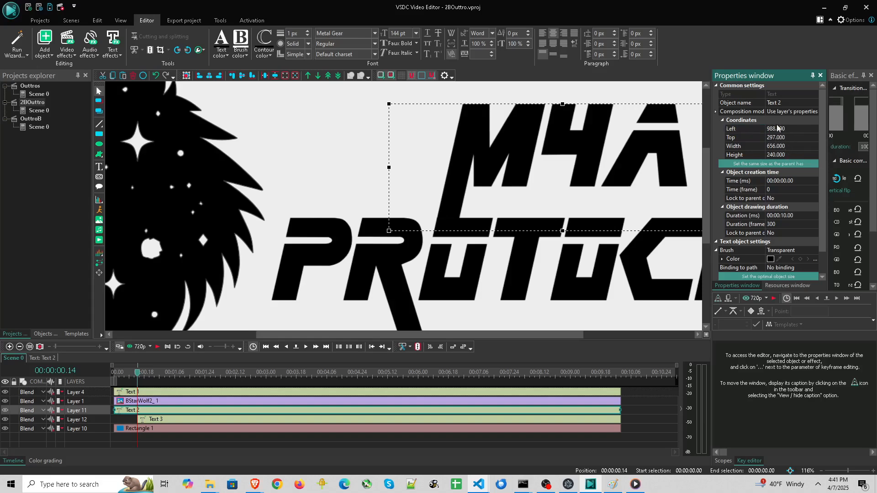
type("2")
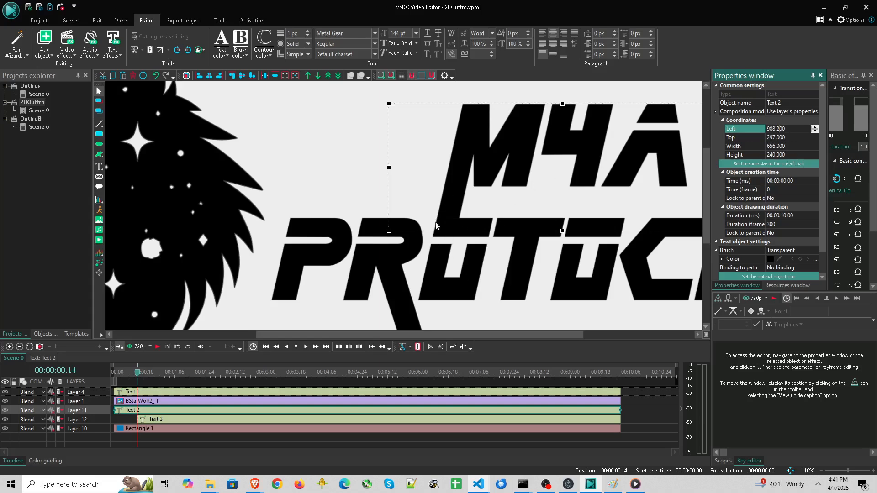
Move the playhead back to the start and open the M4A title object's own timeline
scroll(439, 222, "up", 6)
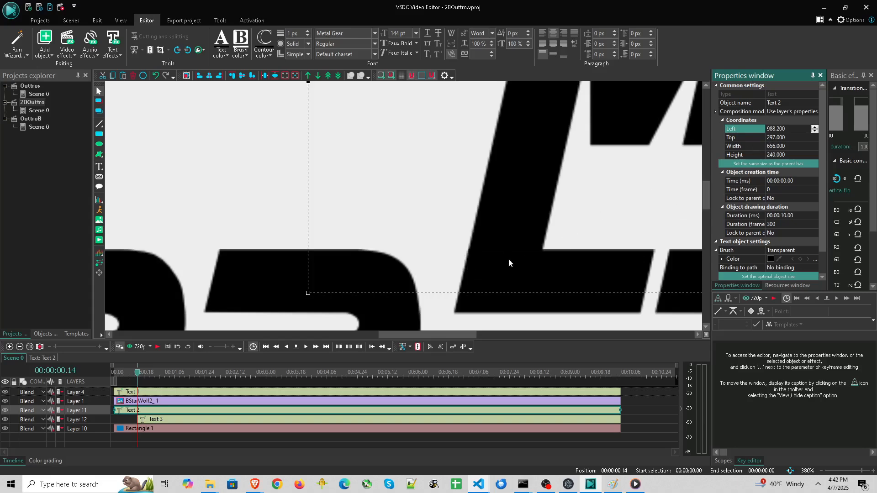
scroll(503, 234, "down", 6)
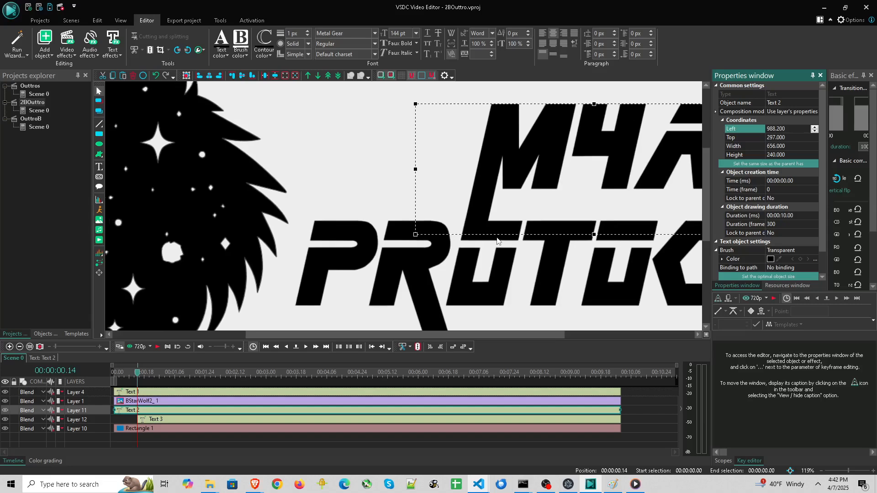
scroll(497, 239, "down", 4)
scroll(497, 238, "down", 2)
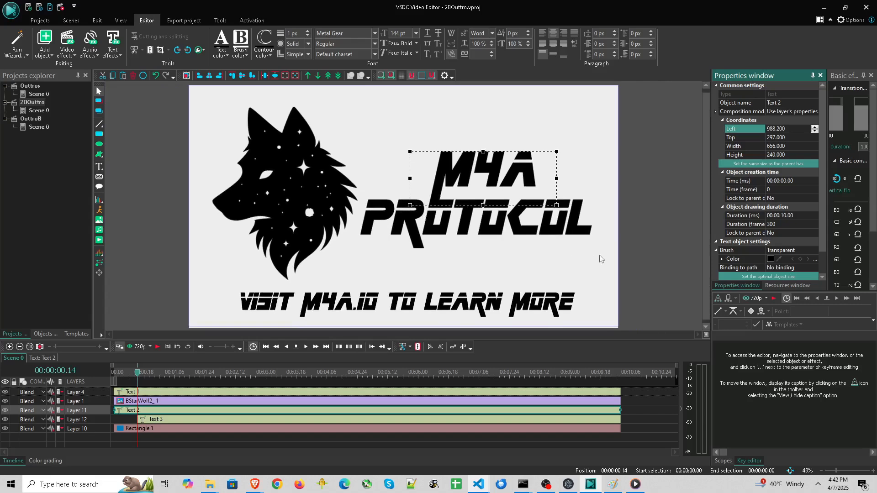
left_click(584, 267)
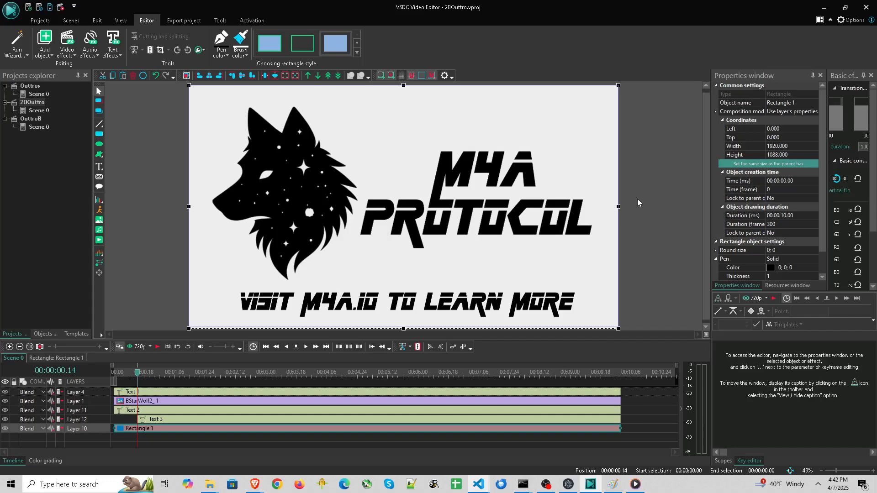
left_click_drag(157, 419, 93, 416)
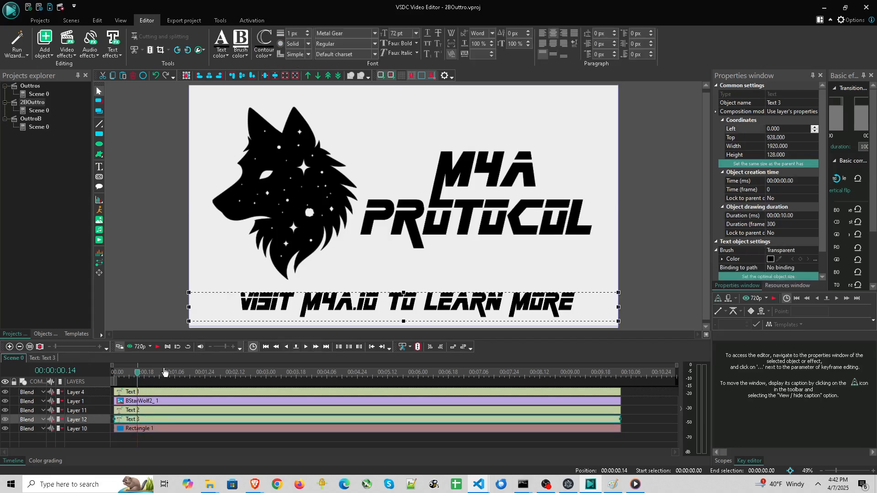
left_click_drag(138, 373, 97, 377)
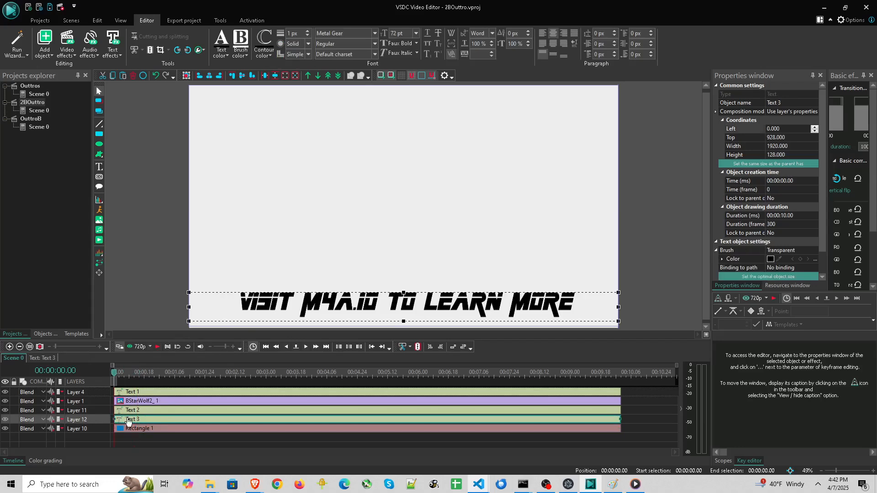
double_click(133, 411)
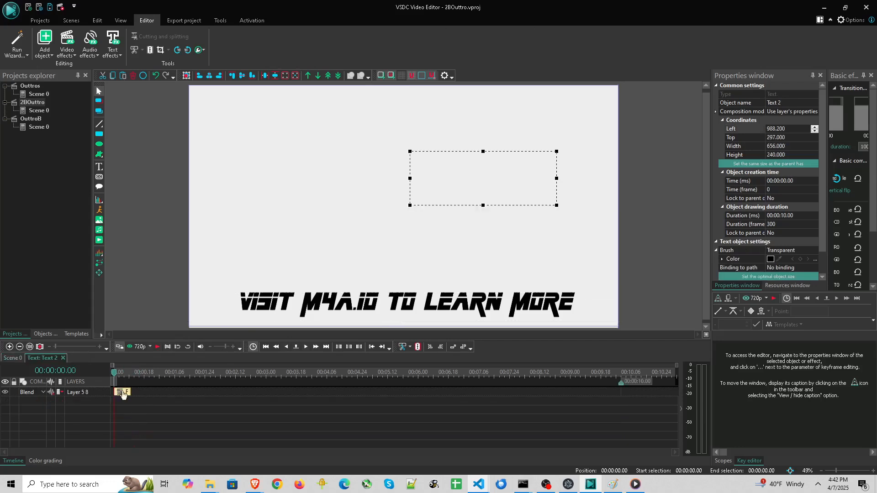
Open the caption text's fade-in effect and preview it from the start of the scene
left_click(14, 358)
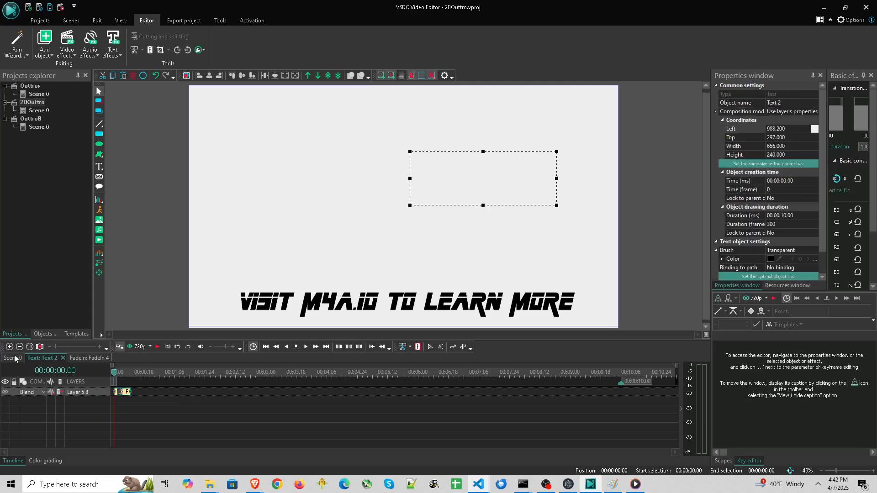
double_click(133, 419)
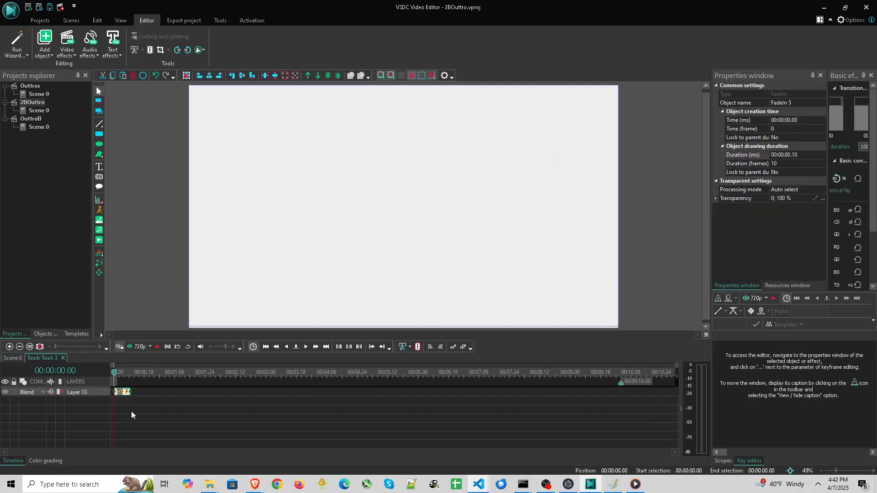
left_click(159, 346)
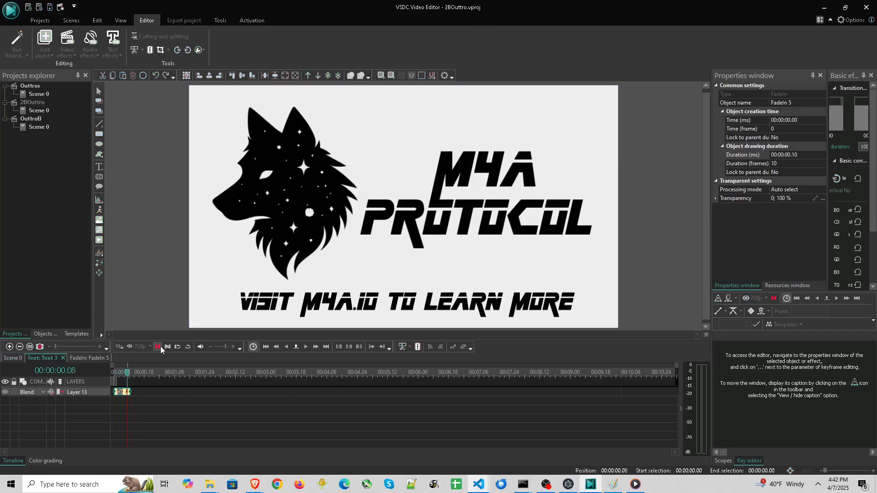
left_click(13, 358)
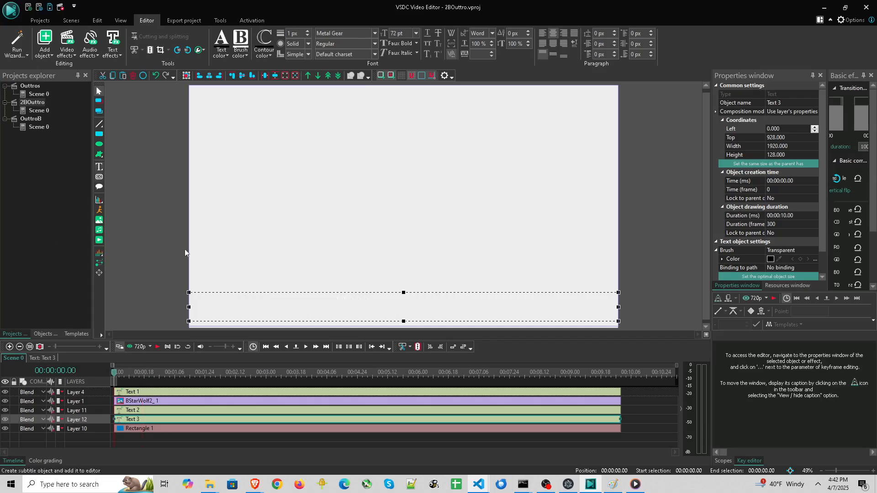
Switch to File Explorer and browse the VSDC project folders for another project
left_click(215, 488)
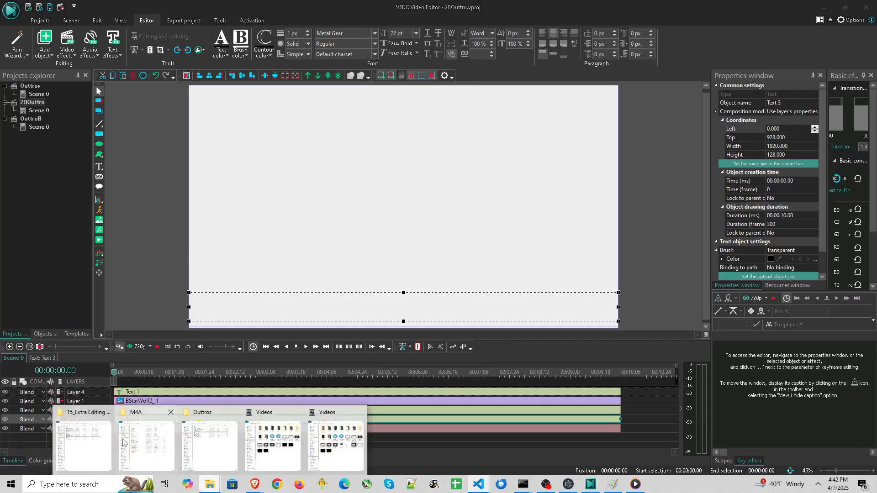
left_click(101, 438)
left_click(210, 484)
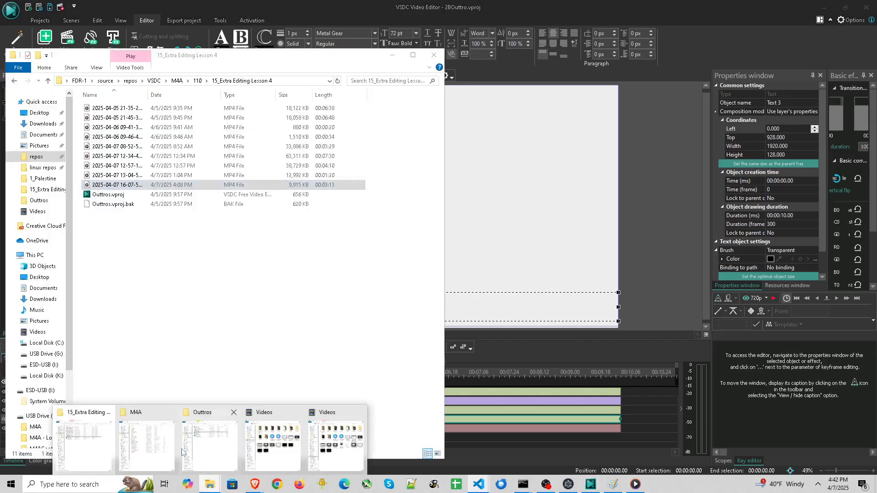
left_click(150, 441)
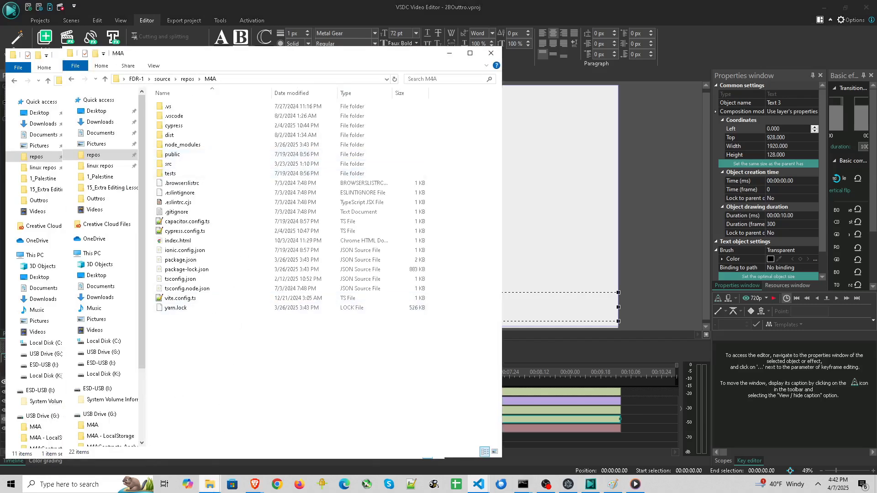
left_click(209, 484)
left_click(213, 441)
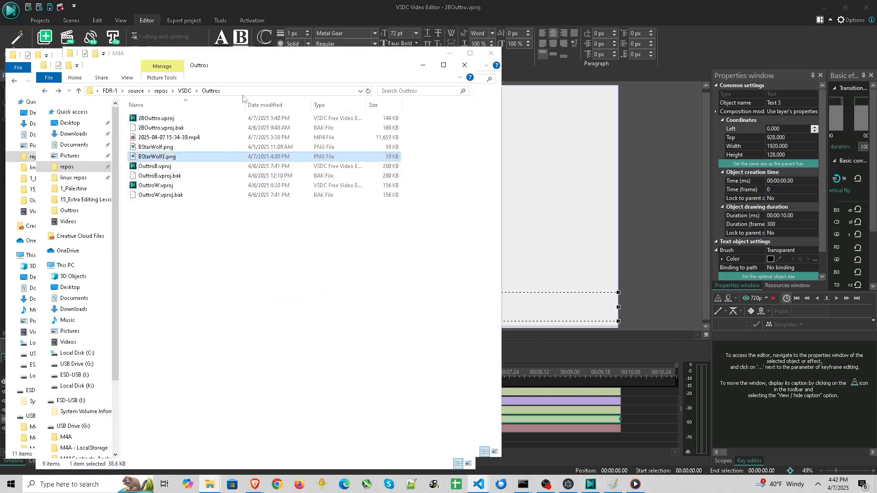
left_click(185, 91)
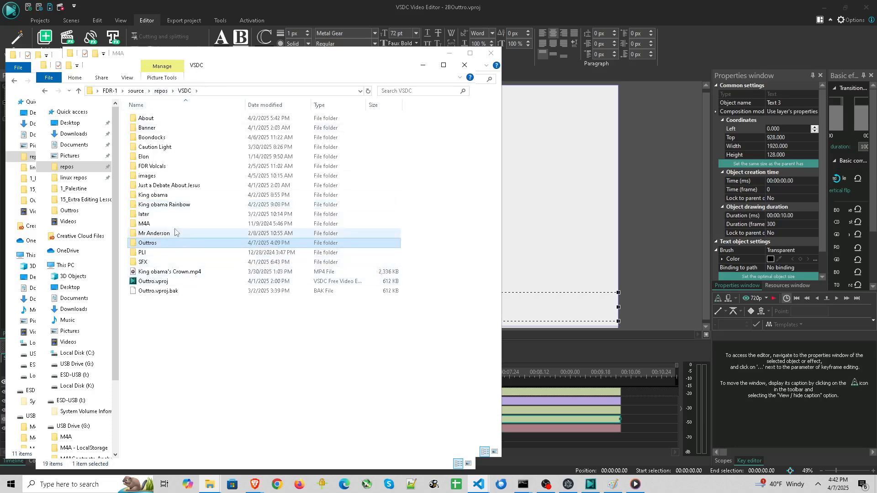
double_click(160, 224)
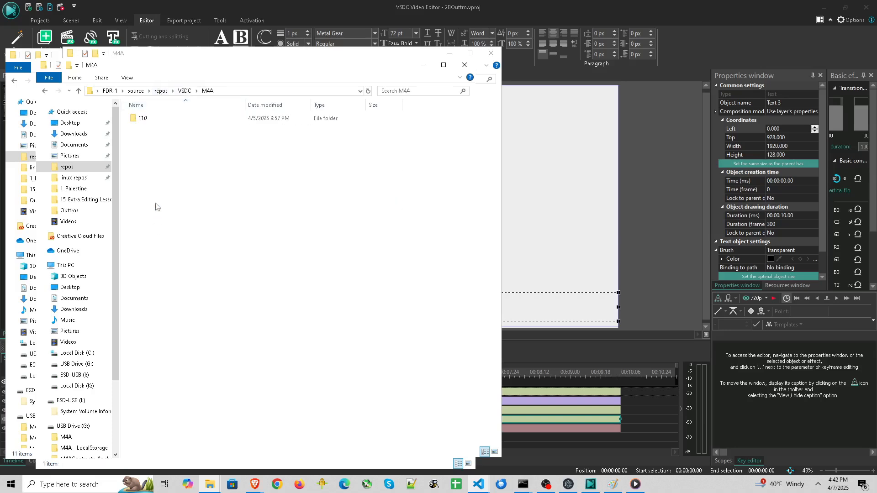
left_click(160, 119)
double_click(159, 119)
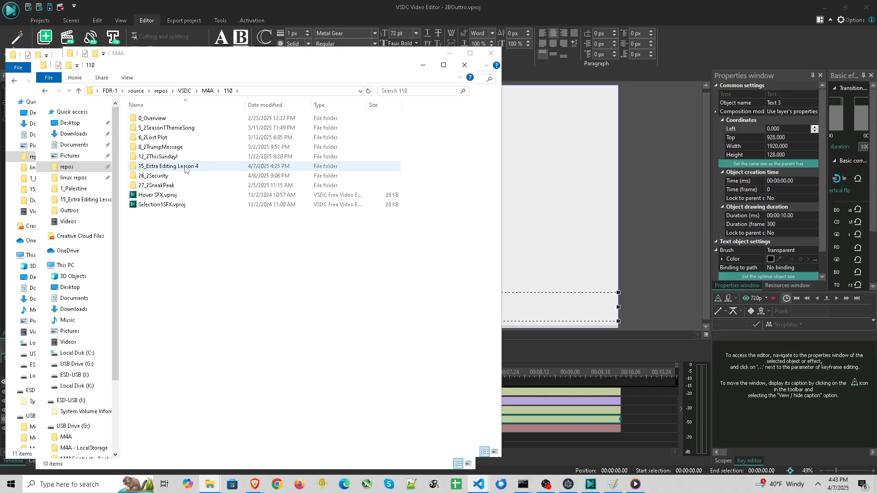
double_click(174, 176)
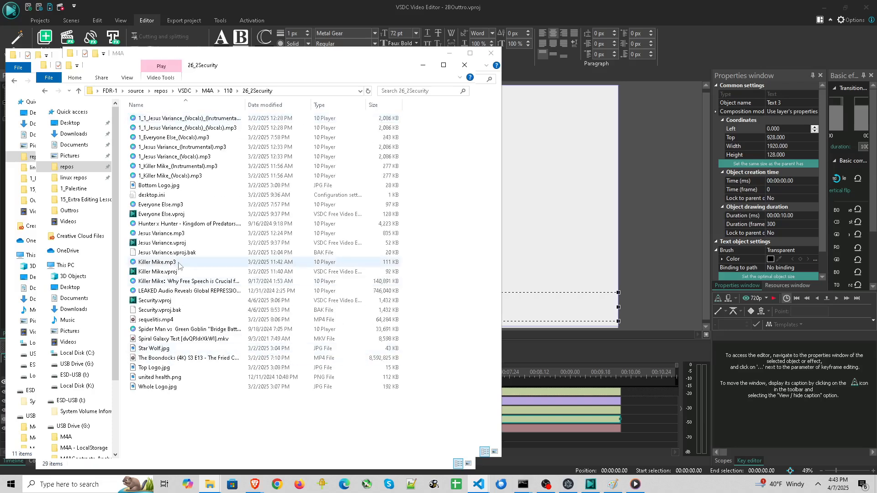
Open Season 2 Sneak Peak.vproj from the 27_2SneakPeak folder, declining to locate its missing media files
left_click(227, 90)
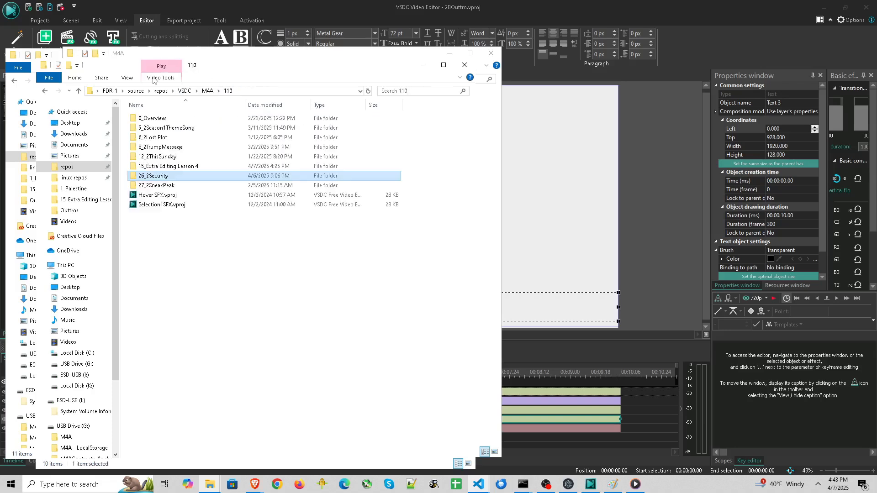
double_click(182, 147)
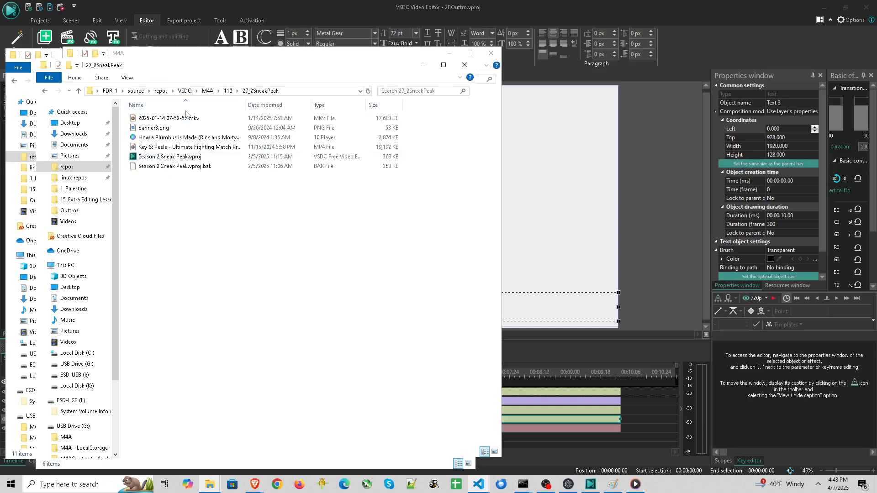
double_click(192, 157)
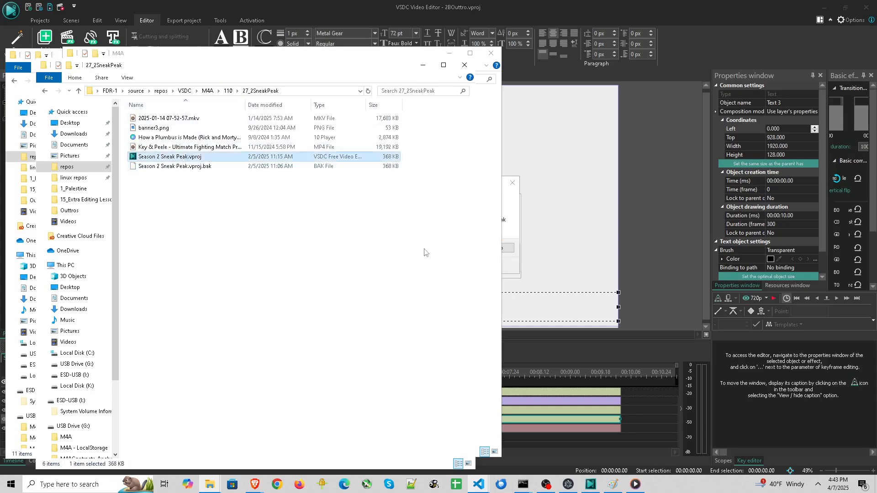
left_click(511, 197)
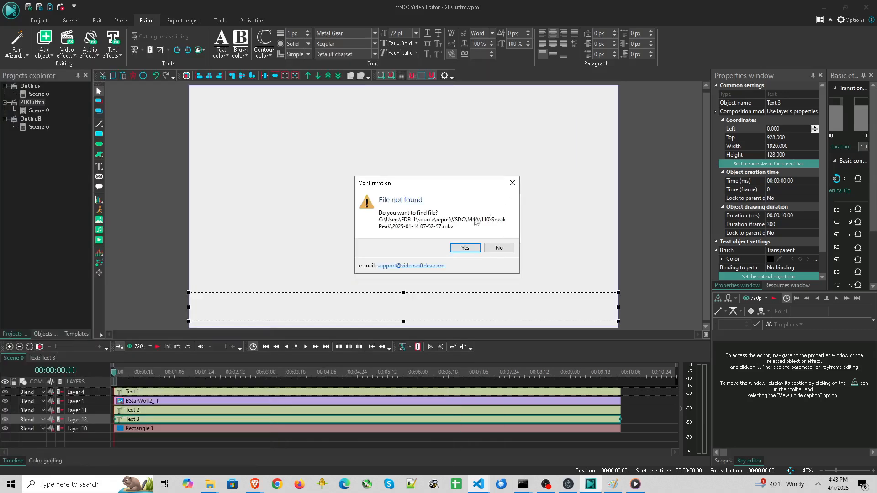
left_click(499, 248)
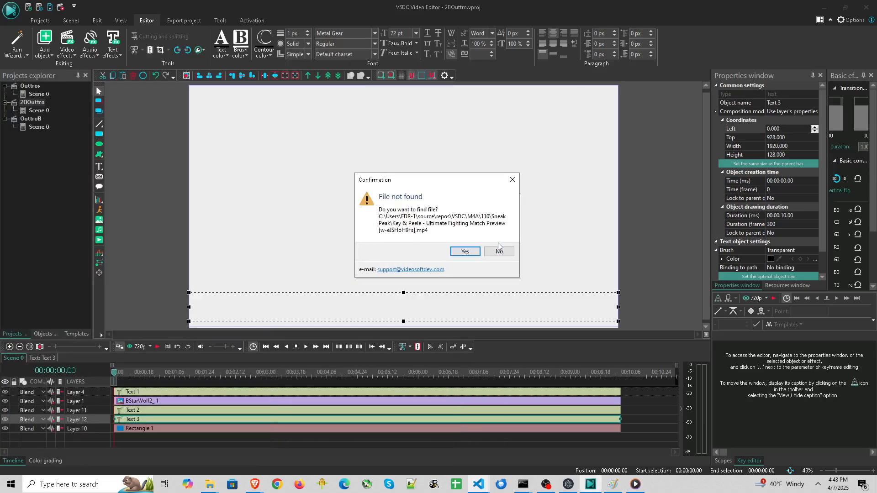
left_click(498, 250)
left_click(499, 251)
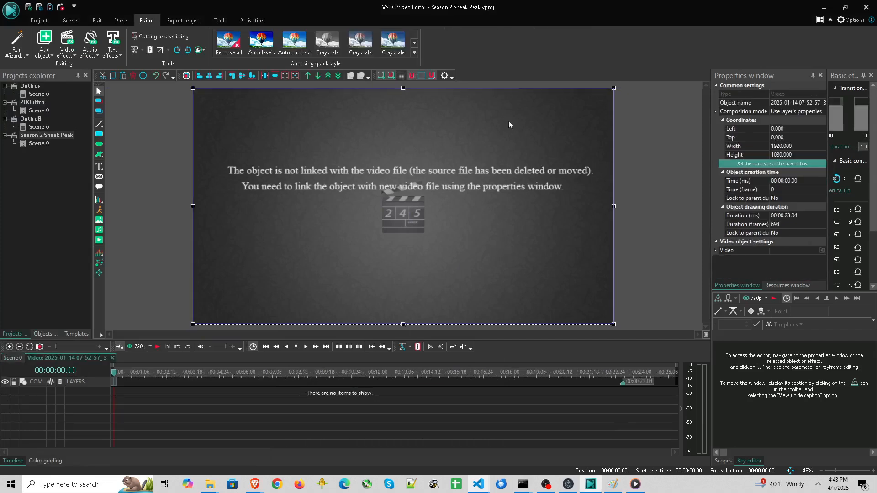
Open Palestine.vproj from the About\1_Palestine folder and move to the end of its timeline
mouse_move(210, 484)
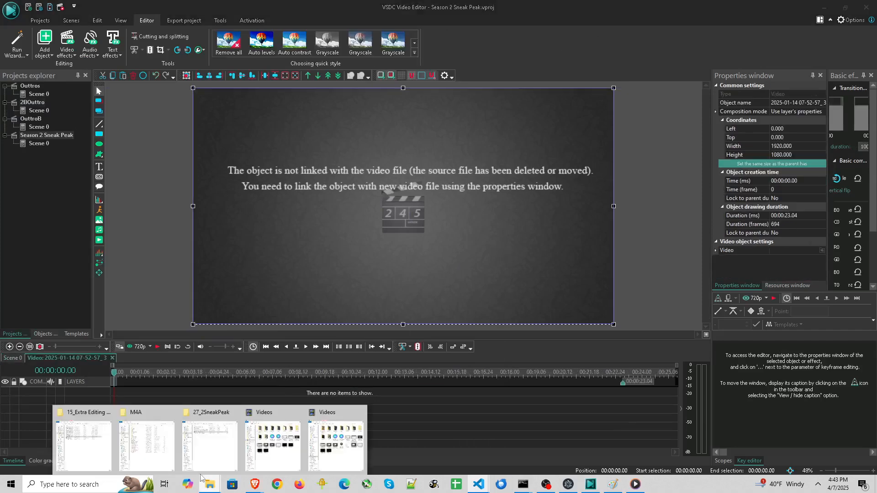
left_click(210, 436)
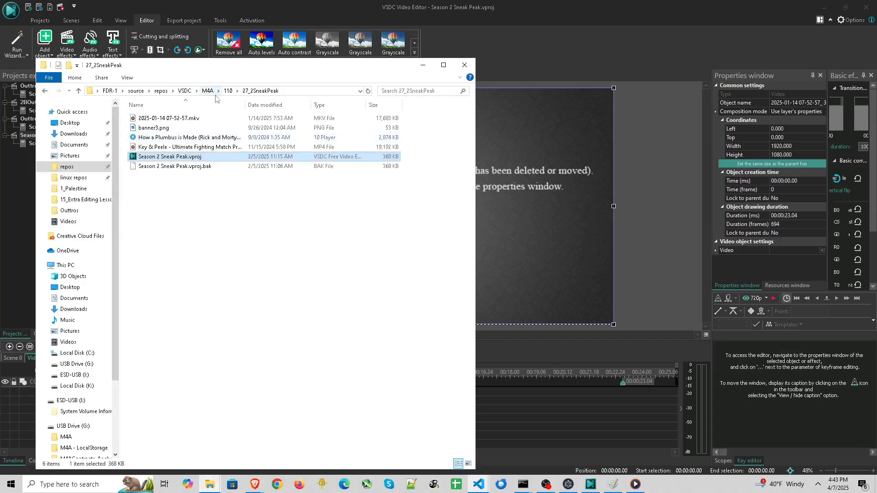
left_click(228, 91)
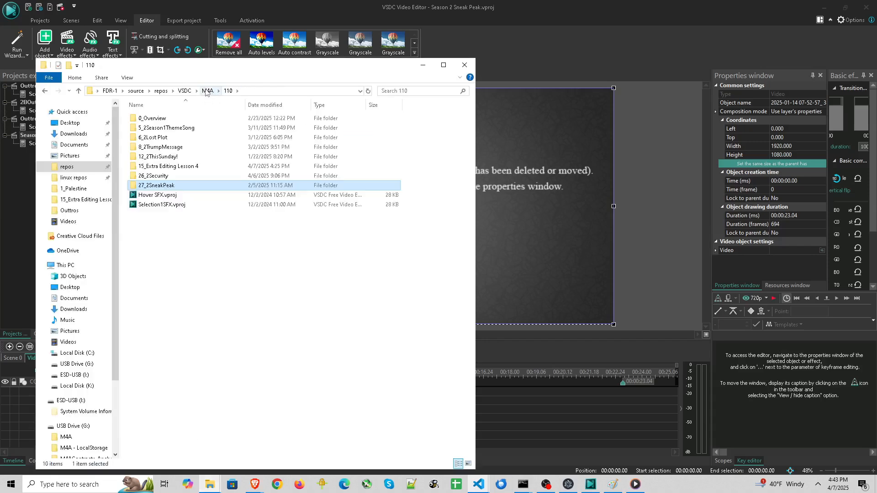
left_click(206, 91)
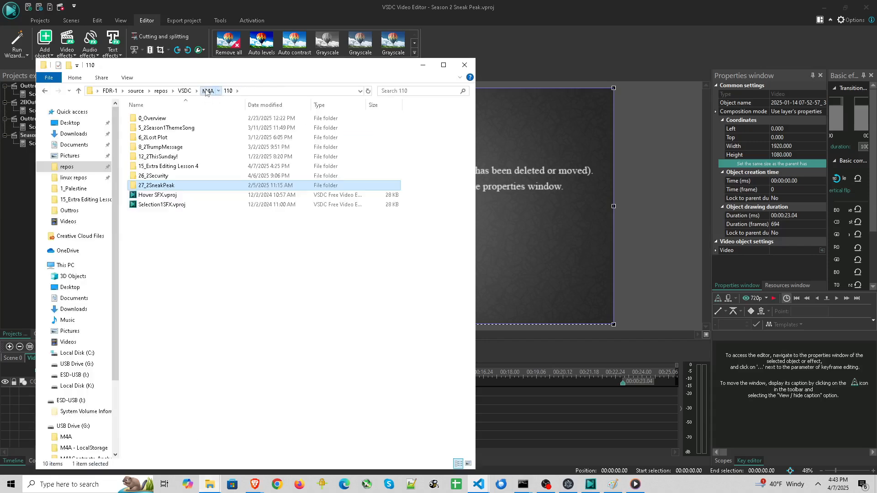
left_click(182, 90)
double_click(180, 119)
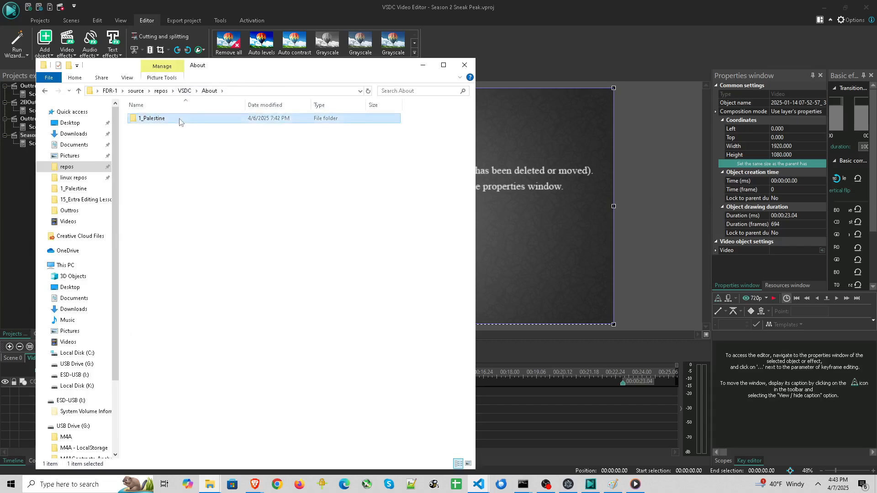
double_click(179, 120)
scroll(249, 303, "down", 10)
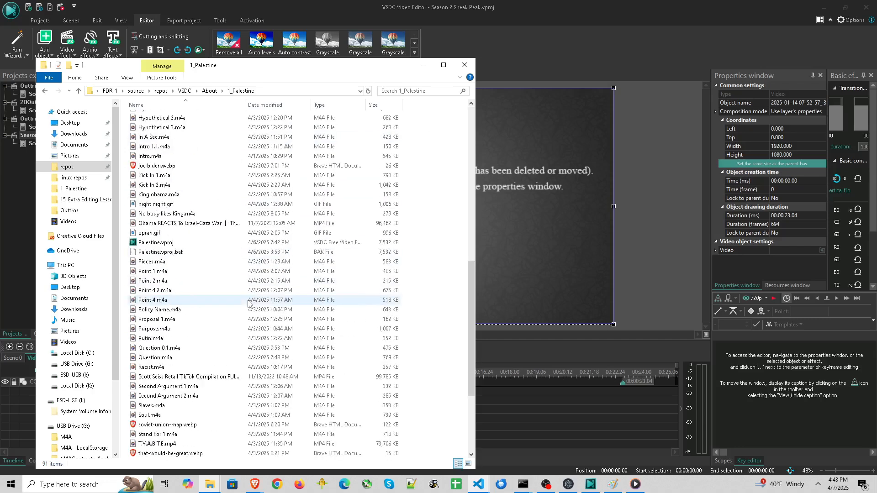
scroll(247, 302, "up", 6)
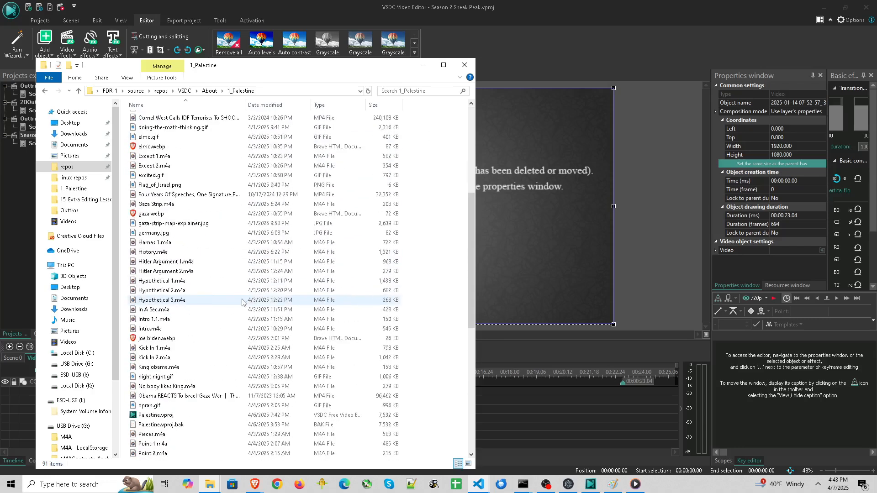
left_click(158, 415)
left_click(501, 223)
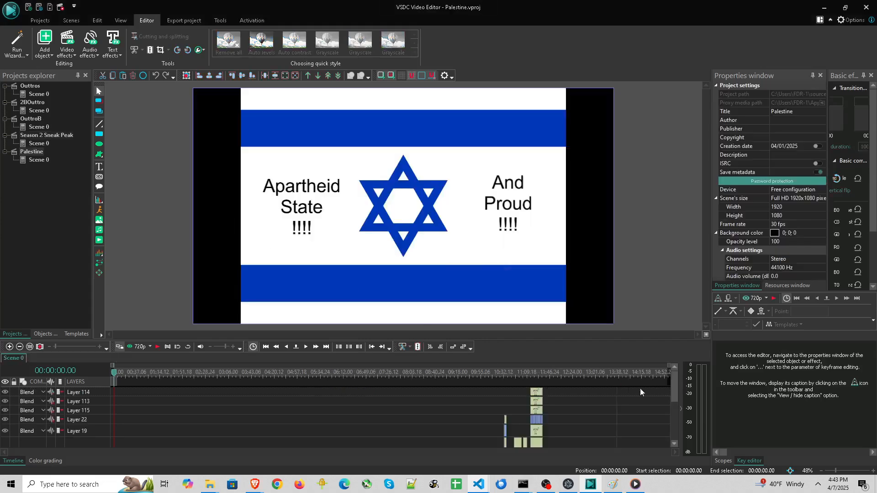
left_click_drag(673, 385, 671, 426)
left_click(624, 373)
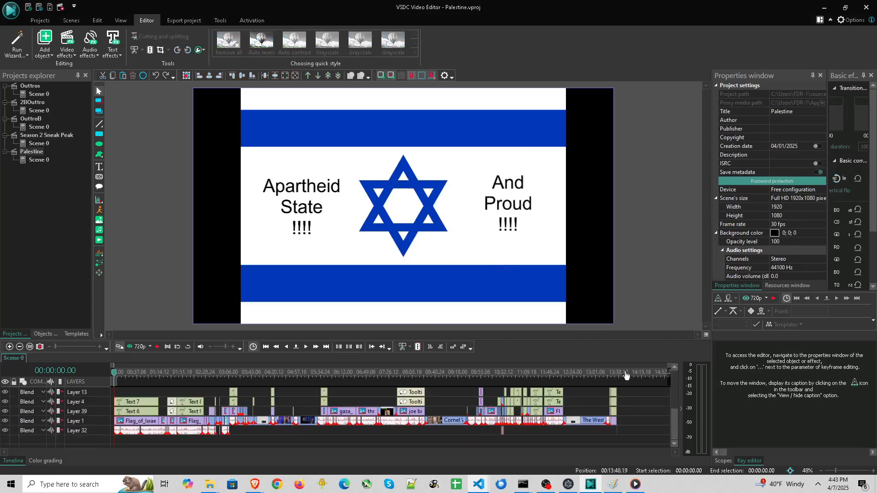
Return to the 2BOuttro scene and select all outro objects in the preview to copy them
double_click(44, 145)
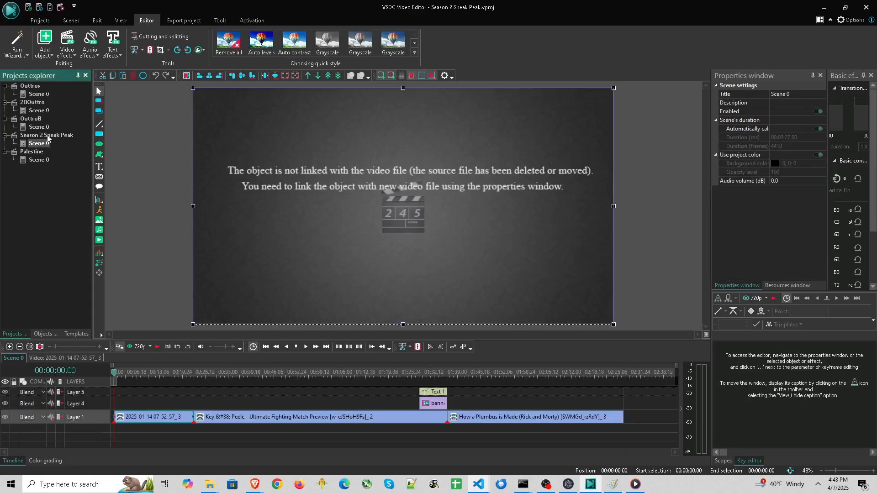
double_click(38, 111)
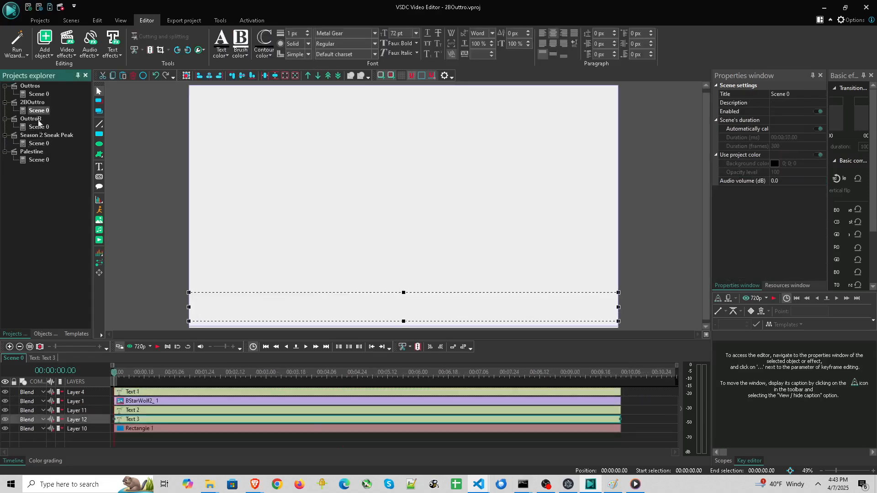
left_click(352, 372)
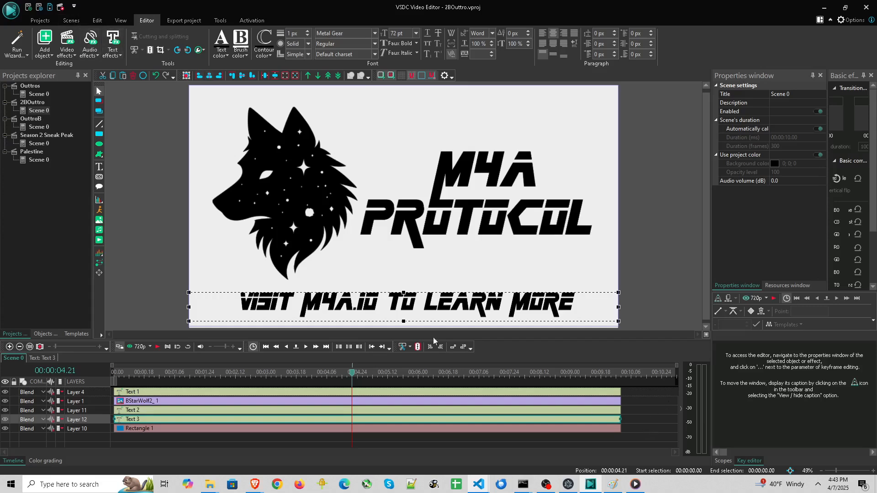
left_click_drag(650, 437, 466, 368)
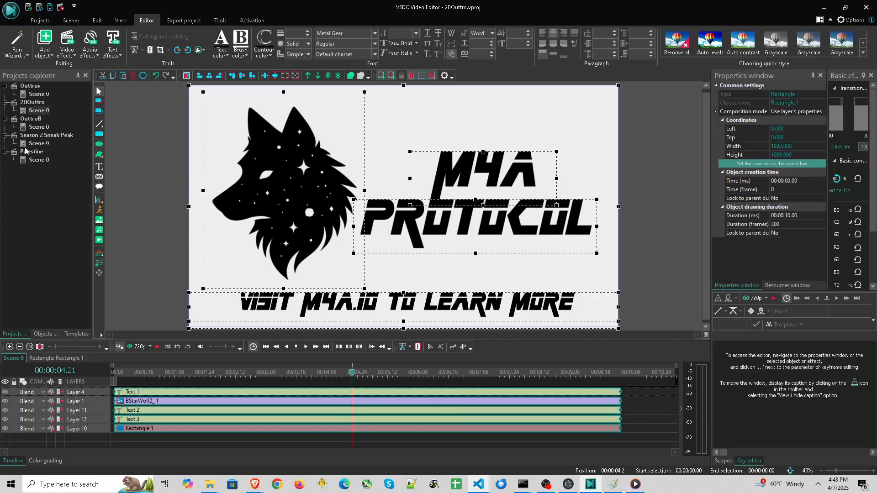
Paste the outro objects at the end of the Palestine project's timeline and scrub through them
double_click(36, 159)
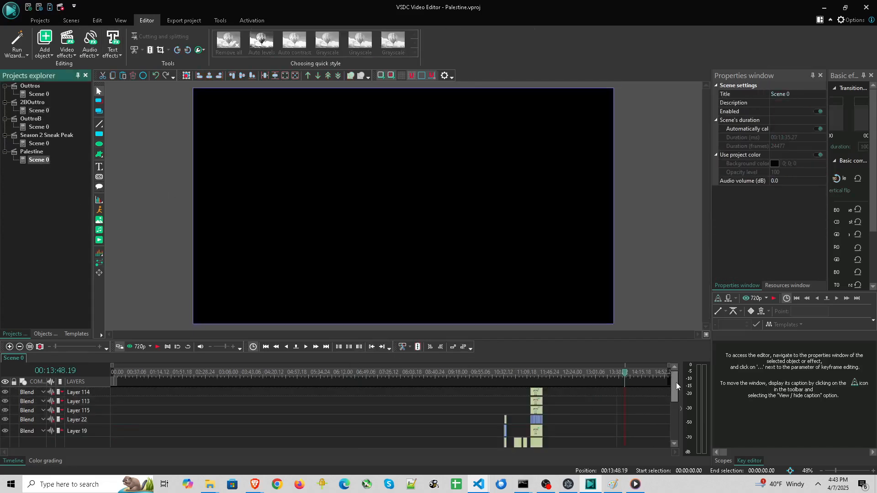
left_click_drag(675, 383, 670, 429)
left_click(632, 398)
key("ctrl+v")
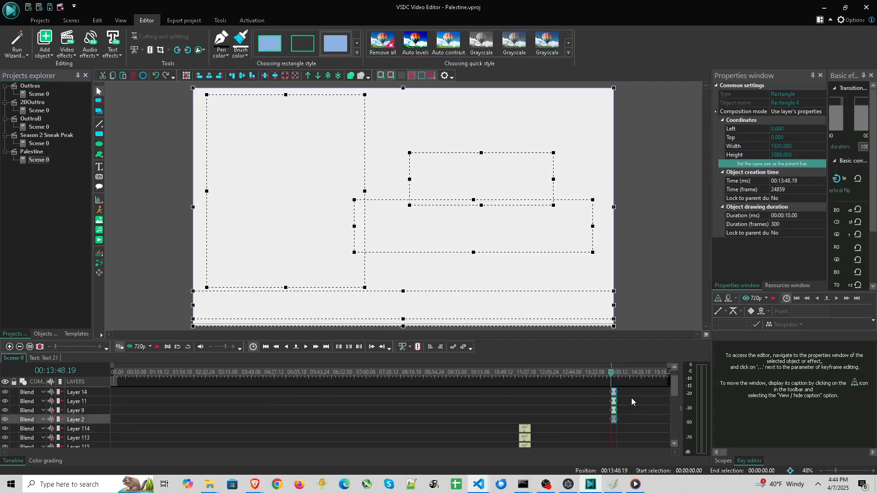
left_click_drag(612, 377, 616, 377)
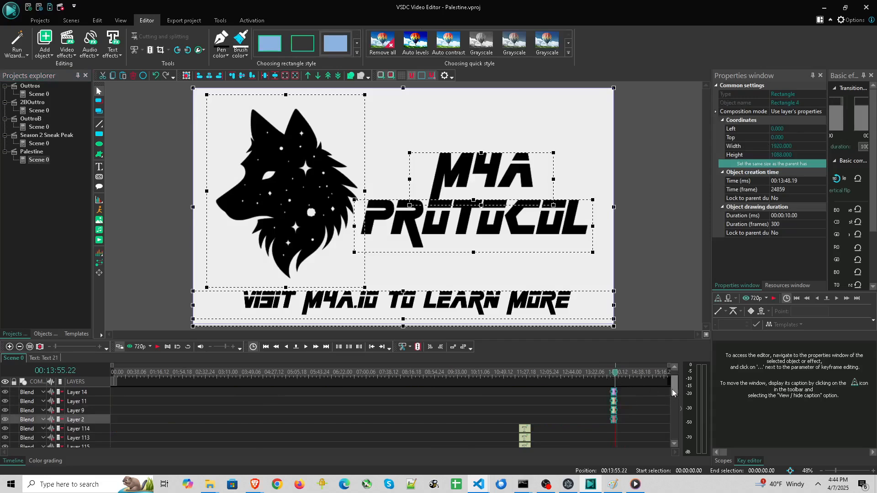
left_click_drag(672, 389, 672, 397)
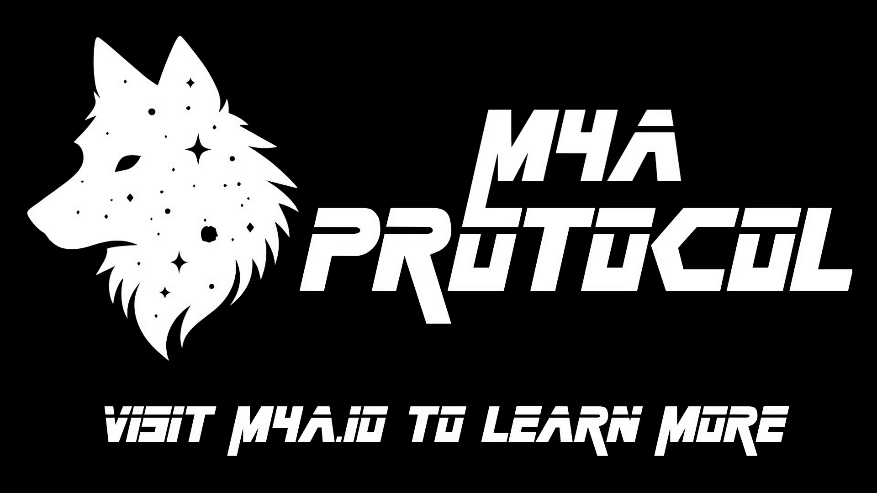